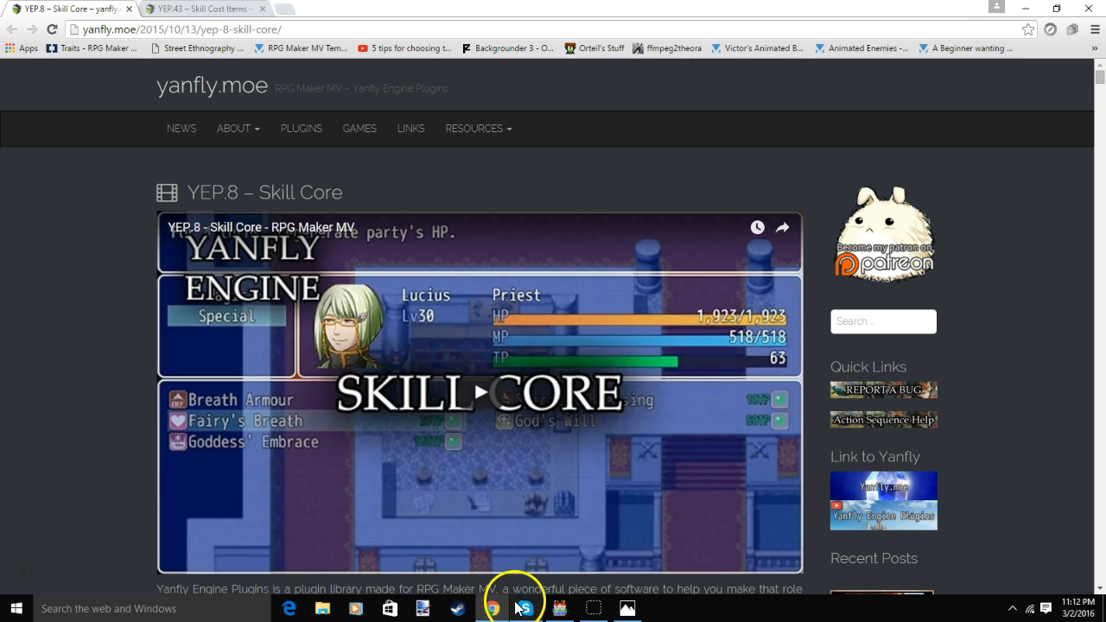
- Download YEP_SkillCore.js through the English Dropbox link on Yanfly's Skill Core page and show the file in its folder
{"action": "left_click", "coordinate": [200, 8]}
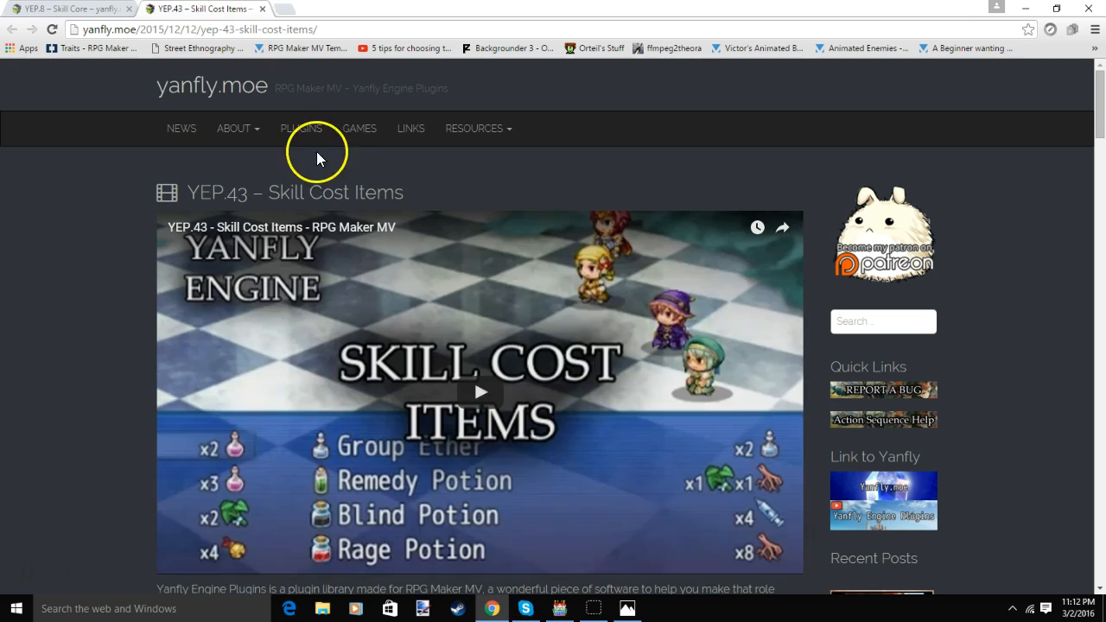
{"action": "left_click", "coordinate": [82, 14]}
{"action": "scroll", "coordinate": [501, 215], "scroll_direction": "down", "scroll_amount": 7}
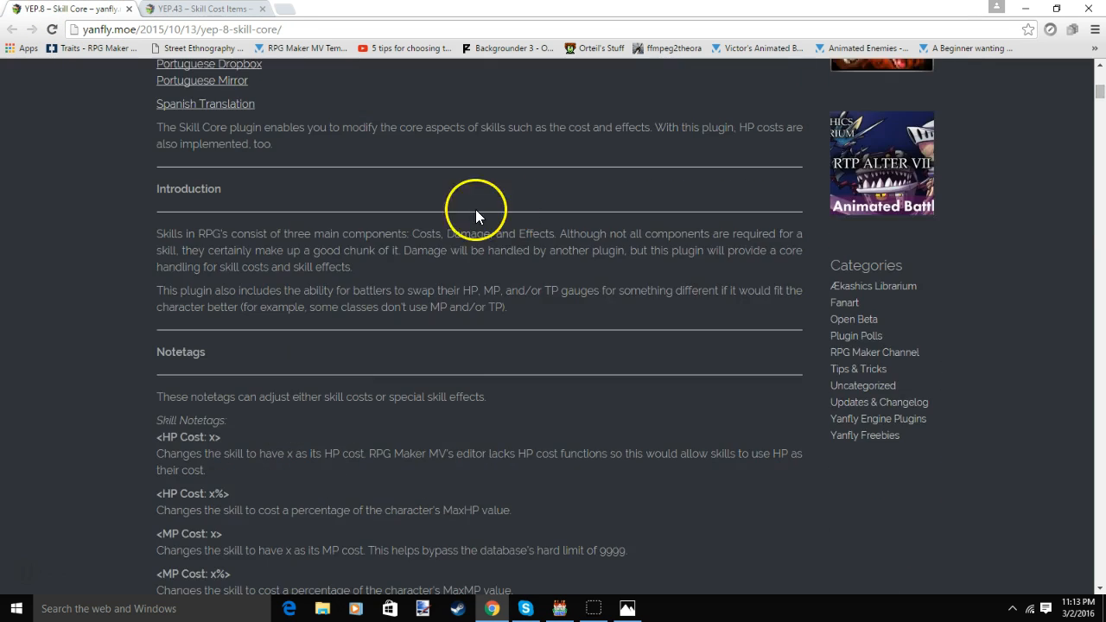
{"action": "scroll", "coordinate": [216, 176], "scroll_direction": "up", "scroll_amount": 2}
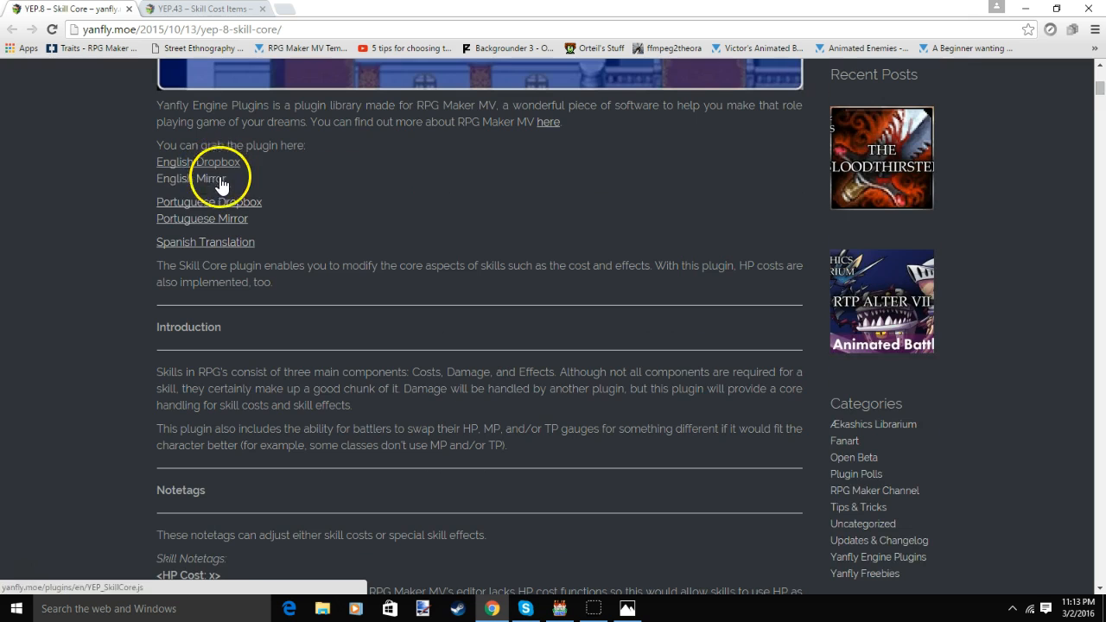
{"action": "left_click", "coordinate": [226, 164]}
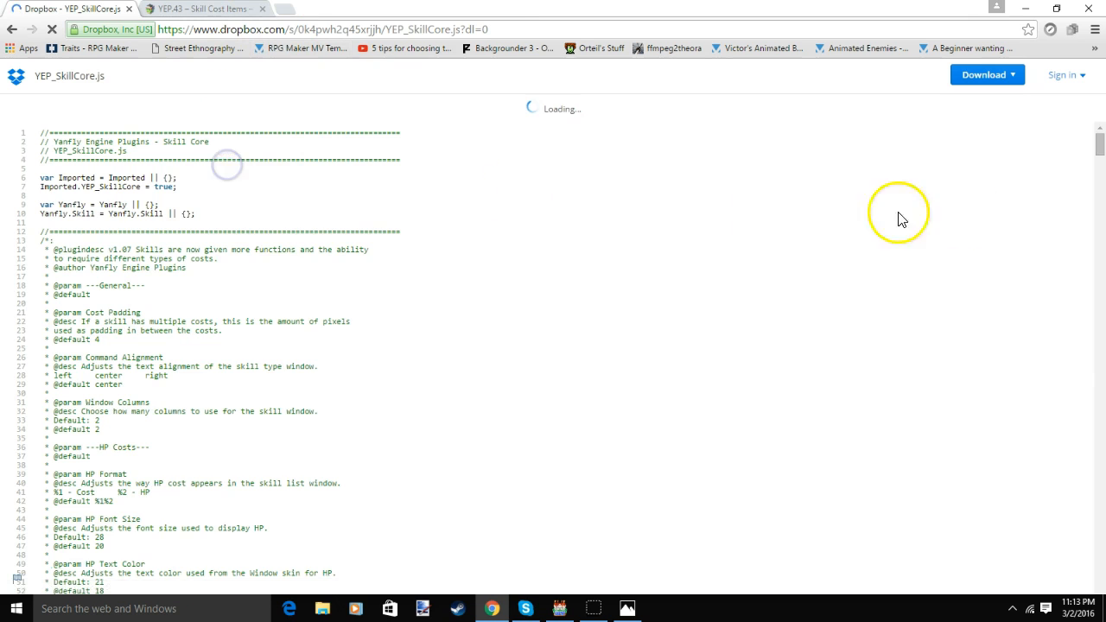
{"action": "left_click", "coordinate": [986, 76]}
{"action": "left_click", "coordinate": [971, 117]}
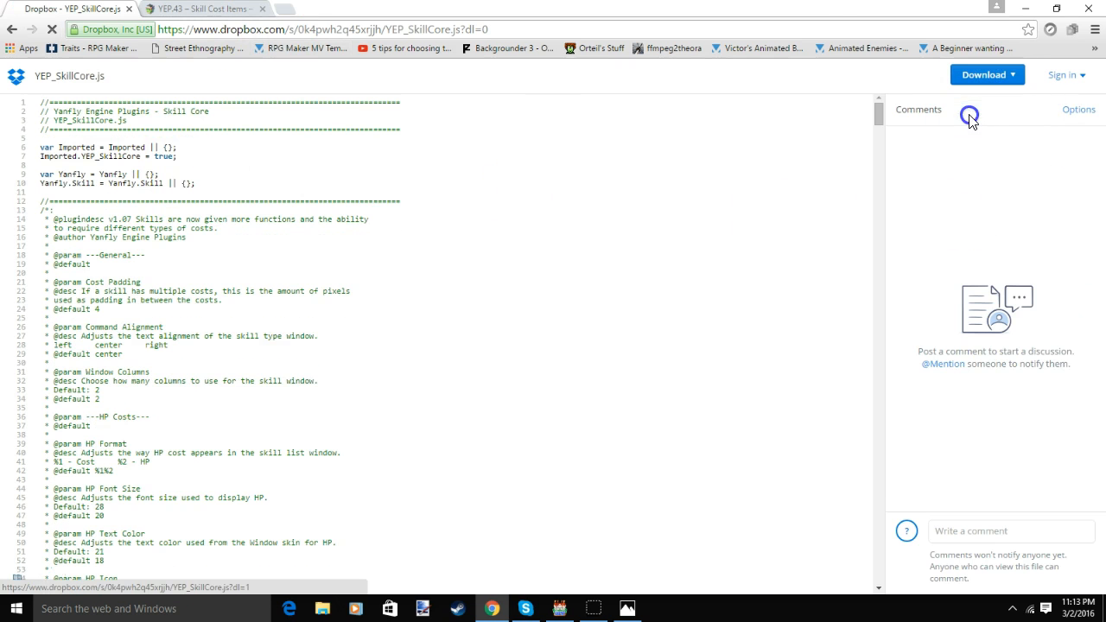
{"action": "left_click", "coordinate": [138, 579]}
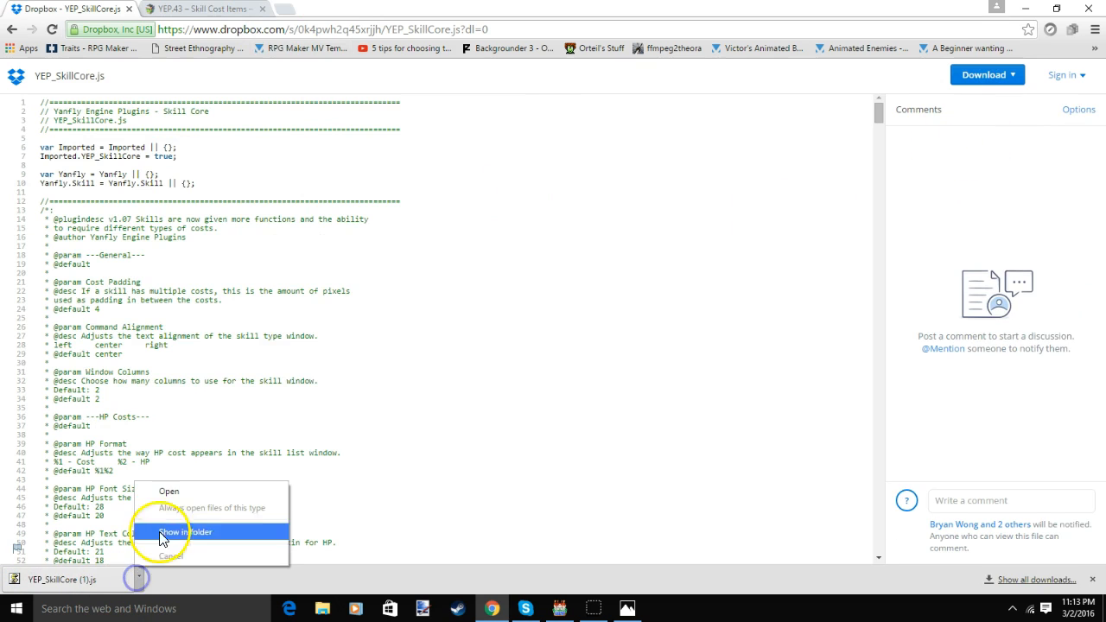
{"action": "left_click", "coordinate": [178, 530]}
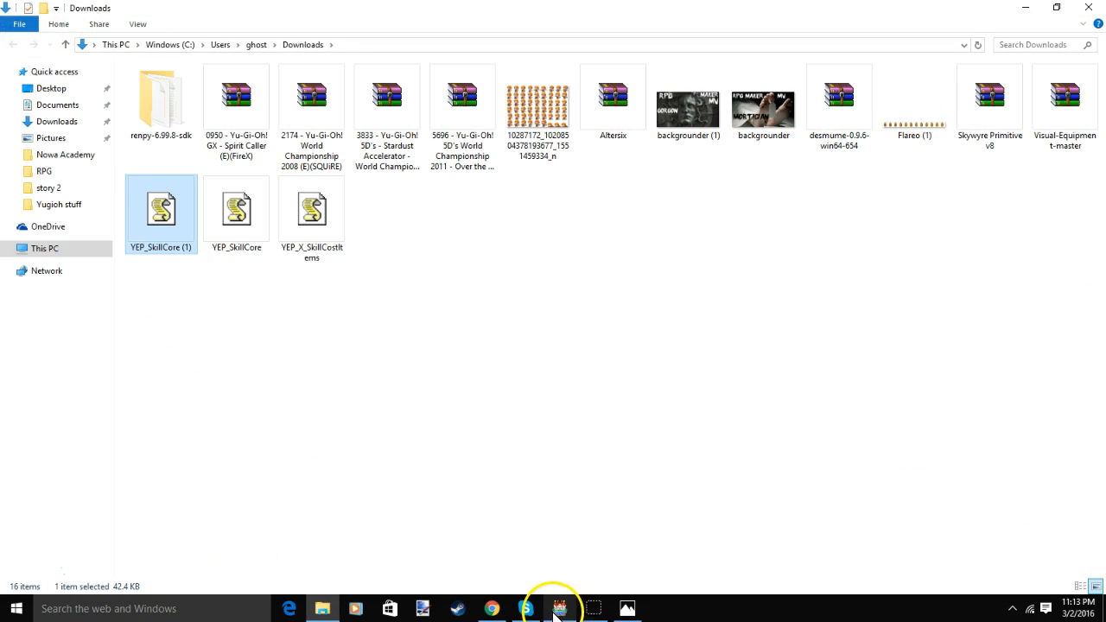
- Switch to RPG Maker MV and open the project's js/plugins folder from there
{"action": "left_click", "coordinate": [560, 608]}
{"action": "left_click", "coordinate": [210, 31]}
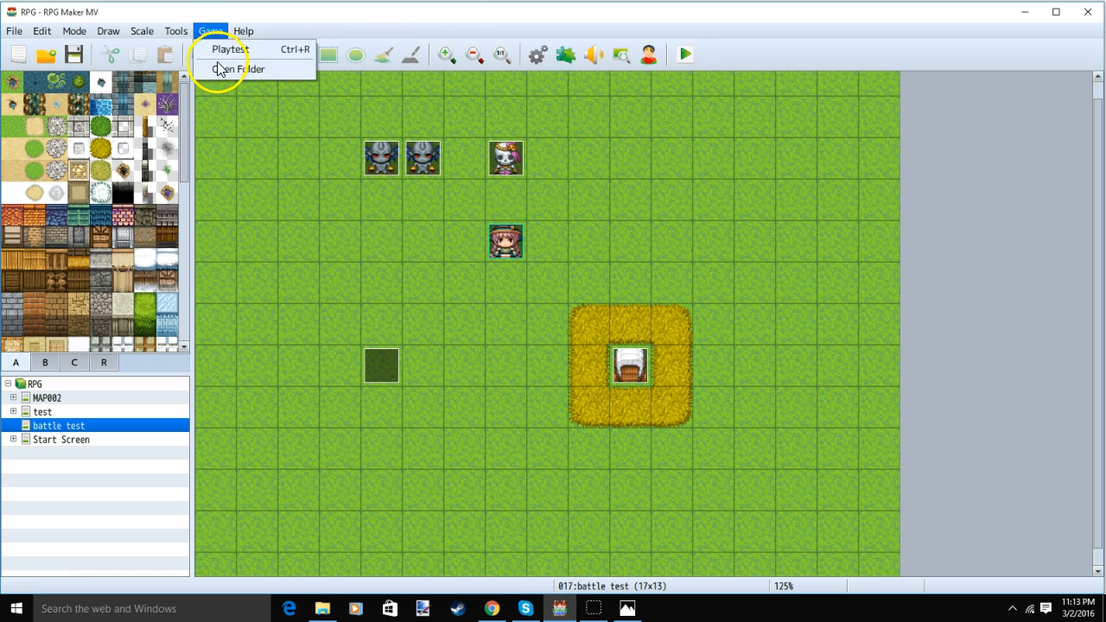
{"action": "left_click", "coordinate": [220, 68]}
{"action": "double_click", "coordinate": [158, 163]}
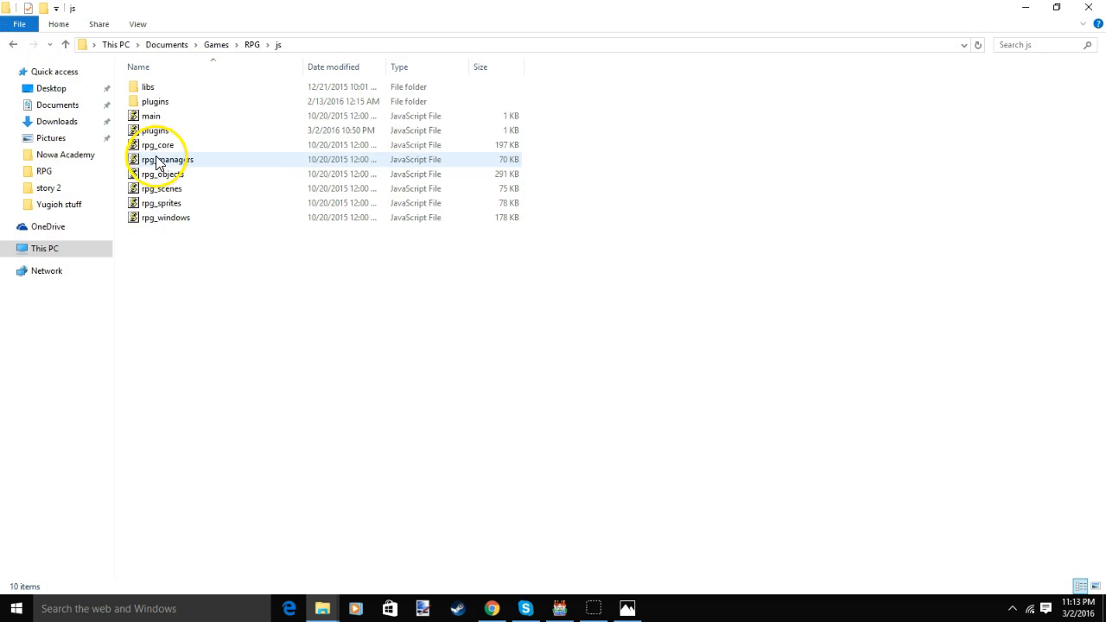
{"action": "double_click", "coordinate": [170, 101]}
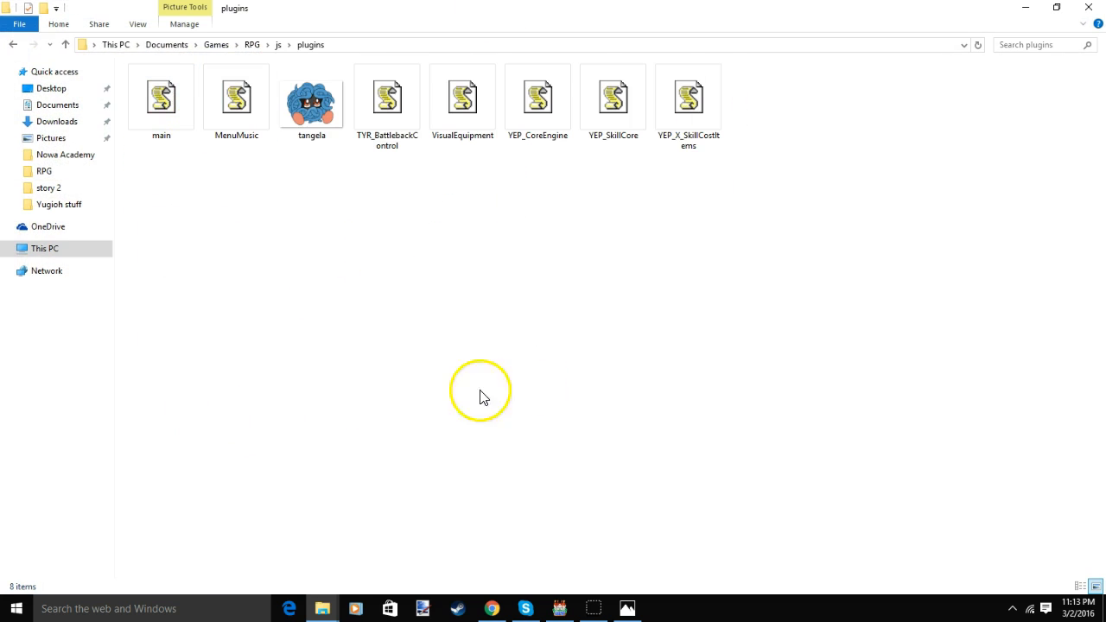
- Return to RPG Maker MV's Plugin Manager and view the plugin names available for a new entry, without adding one
{"action": "key", "text": "alt+Tab"}
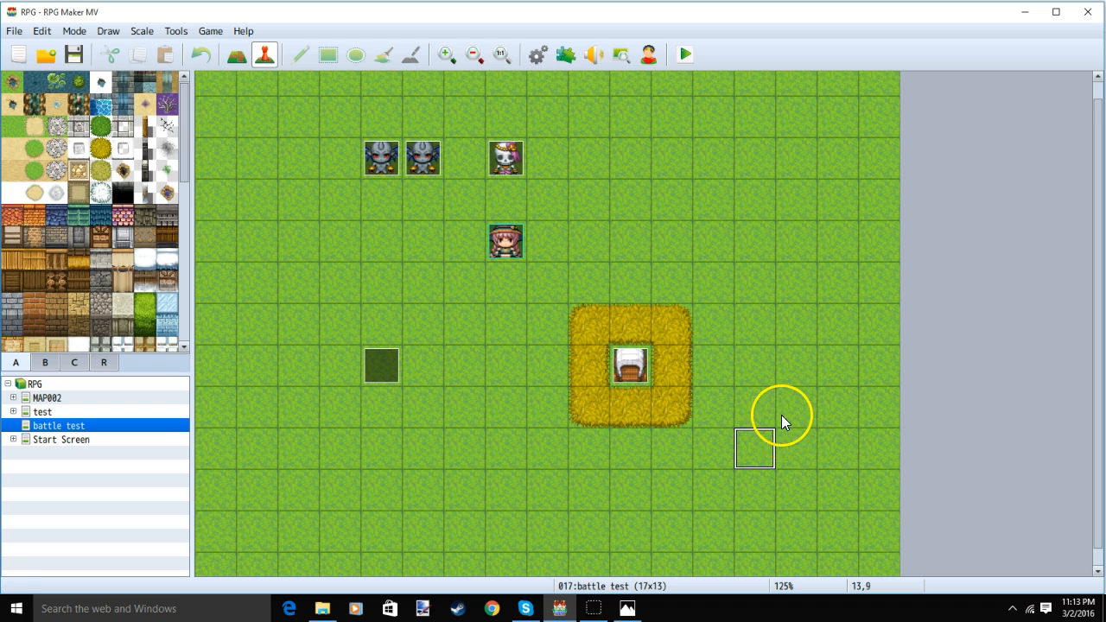
{"action": "left_click", "coordinate": [567, 55]}
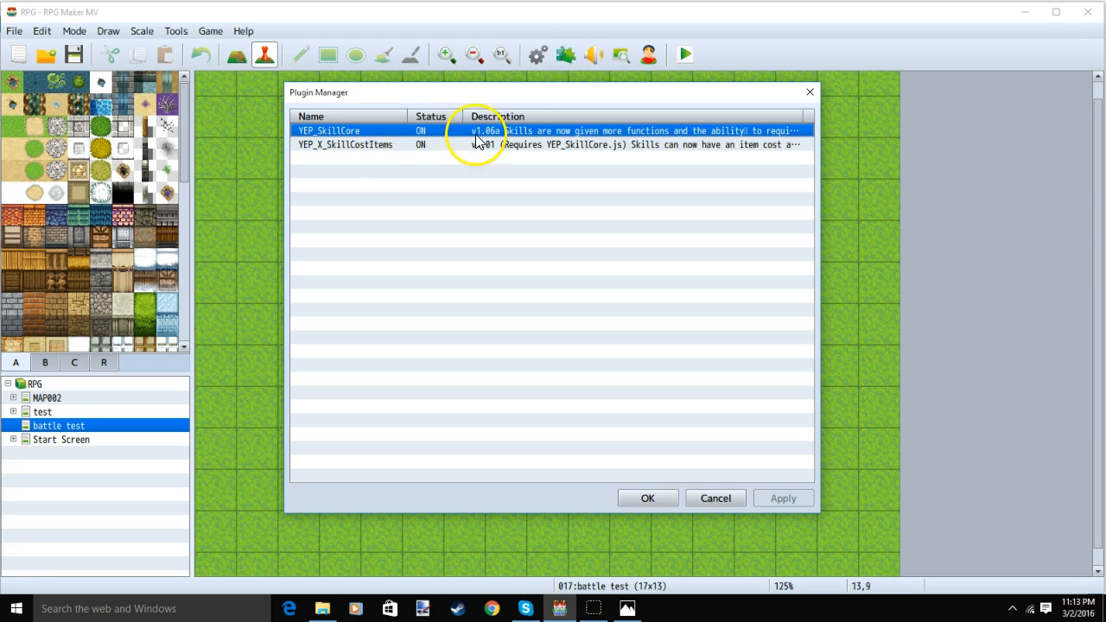
{"action": "left_click", "coordinate": [372, 159]}
{"action": "double_click", "coordinate": [372, 159]}
{"action": "left_click_drag", "start_coordinate": [562, 146], "coordinate": [722, 146]}
{"action": "left_click", "coordinate": [633, 207]}
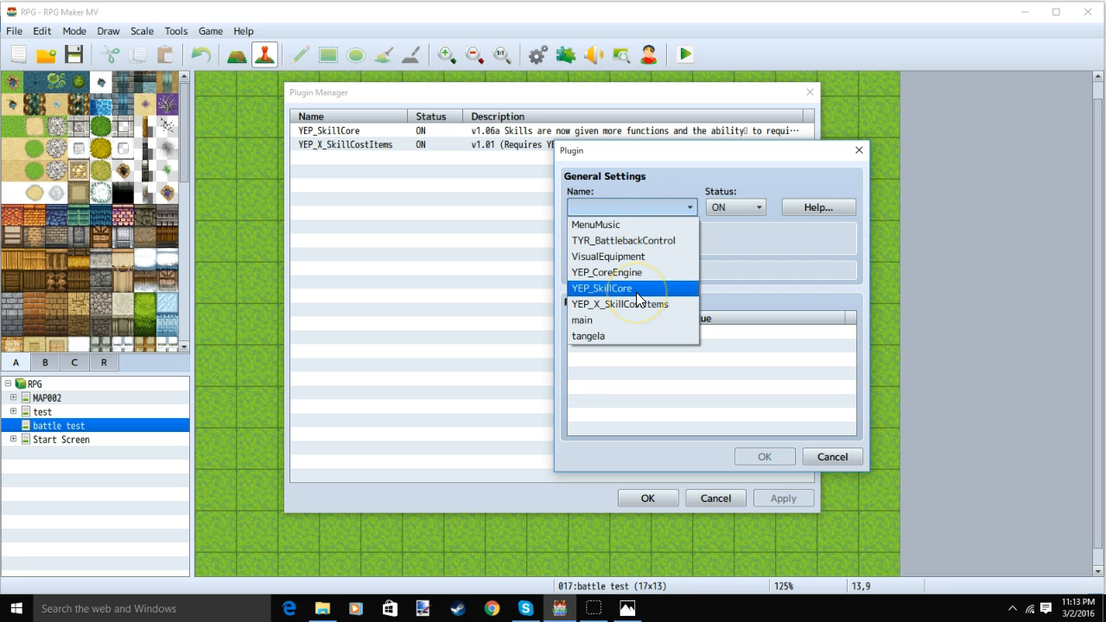
{"action": "left_click", "coordinate": [858, 150]}
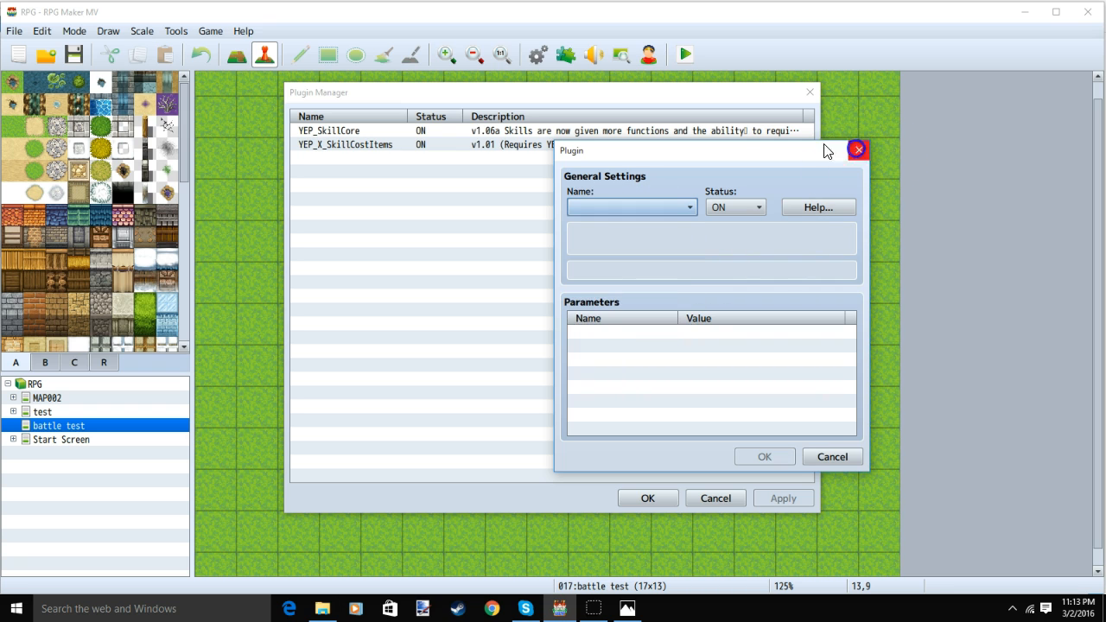
{"action": "left_click", "coordinate": [858, 152]}
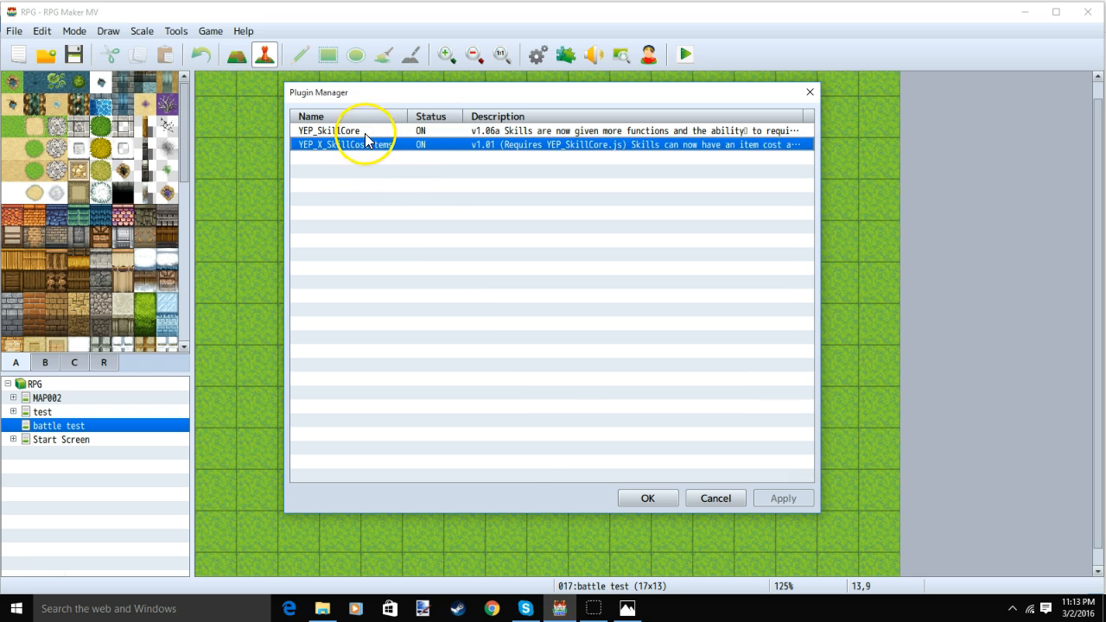
- Check the status of YEP_SkillCore and YEP_X_SkillCostItems in the Plugin Manager, then close it
{"action": "left_click", "coordinate": [365, 133]}
{"action": "left_click", "coordinate": [380, 145]}
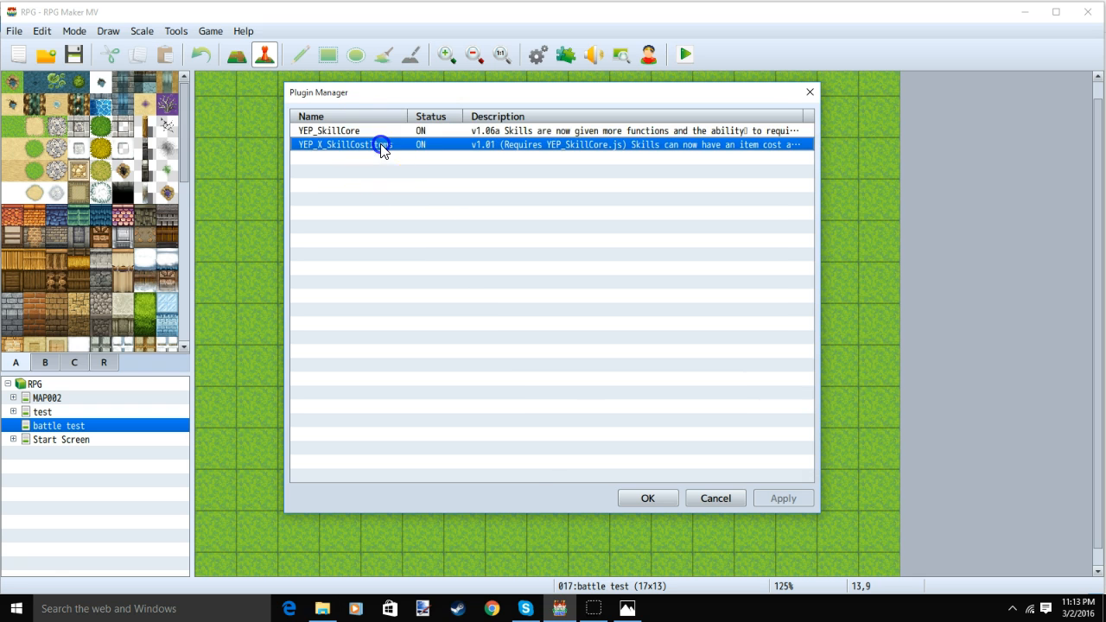
{"action": "left_click", "coordinate": [425, 131]}
{"action": "left_click", "coordinate": [426, 146]}
{"action": "left_click", "coordinate": [647, 499]}
- Review the weapon types list in the database, down to Potion Kit, H Wand and H Claws
{"action": "left_click", "coordinate": [536, 56]}
{"action": "left_click", "coordinate": [200, 372]}
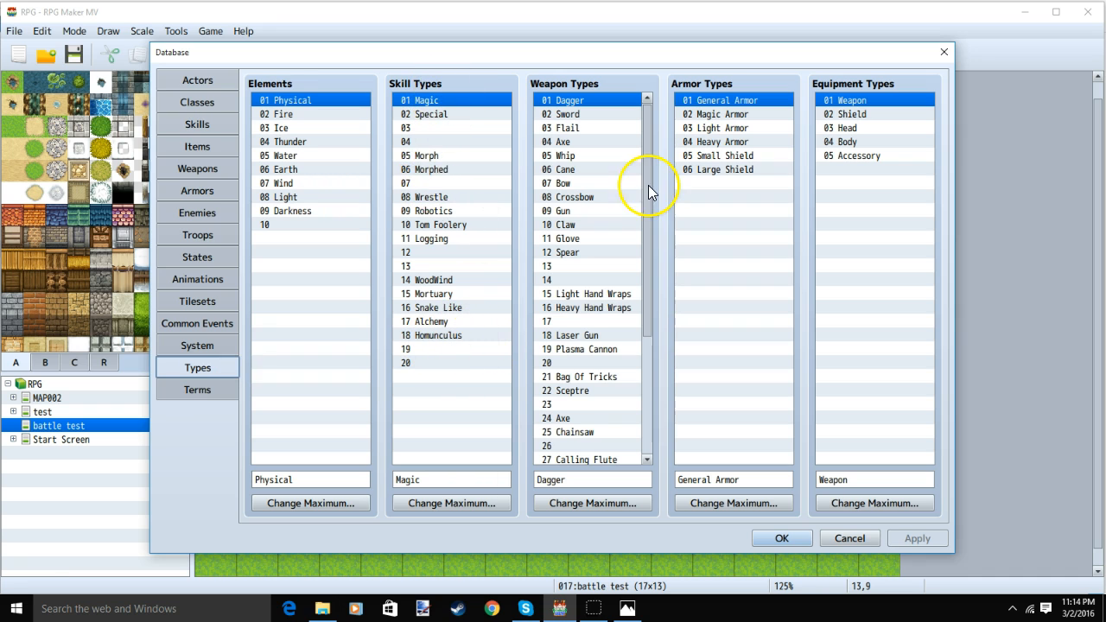
{"action": "left_click_drag", "start_coordinate": [648, 185], "coordinate": [624, 343]}
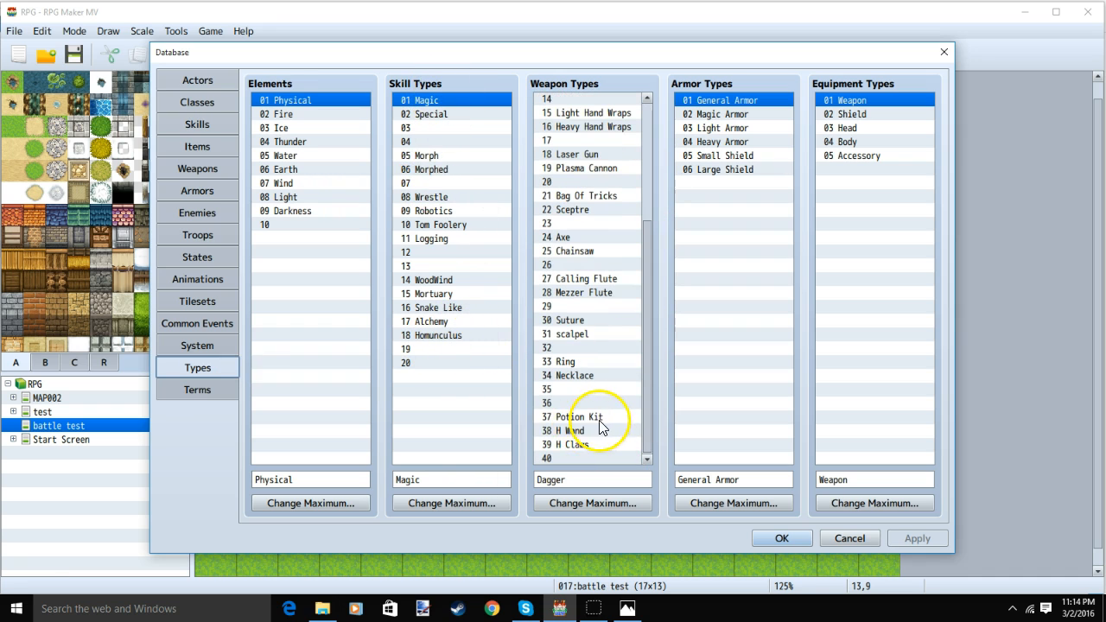
{"action": "left_click_drag", "start_coordinate": [593, 446], "coordinate": [197, 169]}
- Review the Potion Kit, H Wand and H Claws entries among the database weapons
{"action": "left_click", "coordinate": [197, 169]}
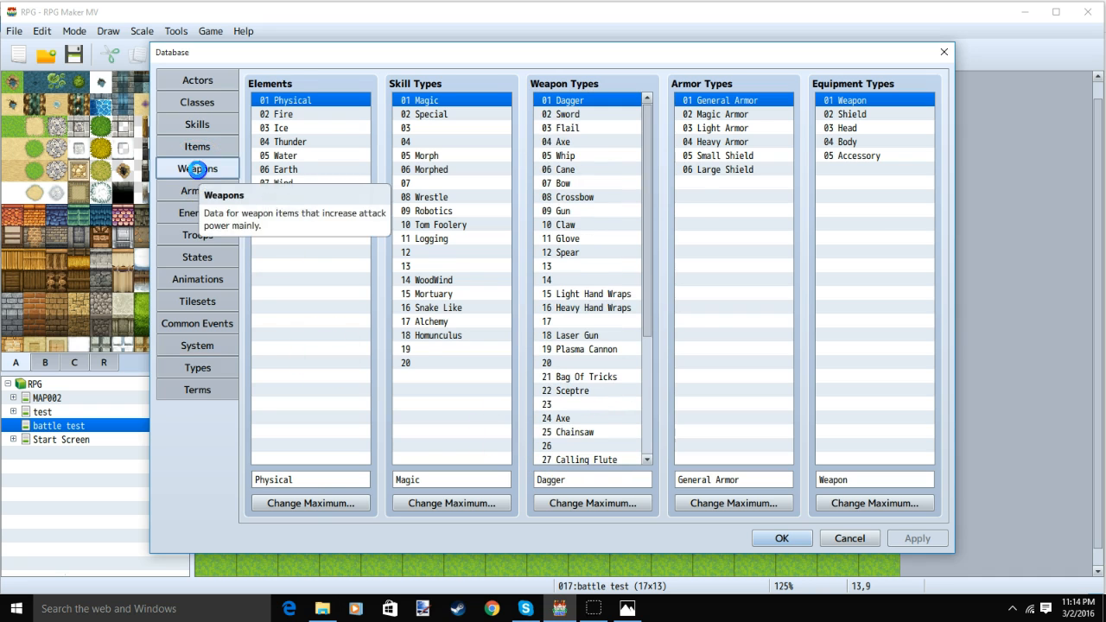
{"action": "left_click", "coordinate": [296, 267]}
{"action": "left_click", "coordinate": [314, 270]}
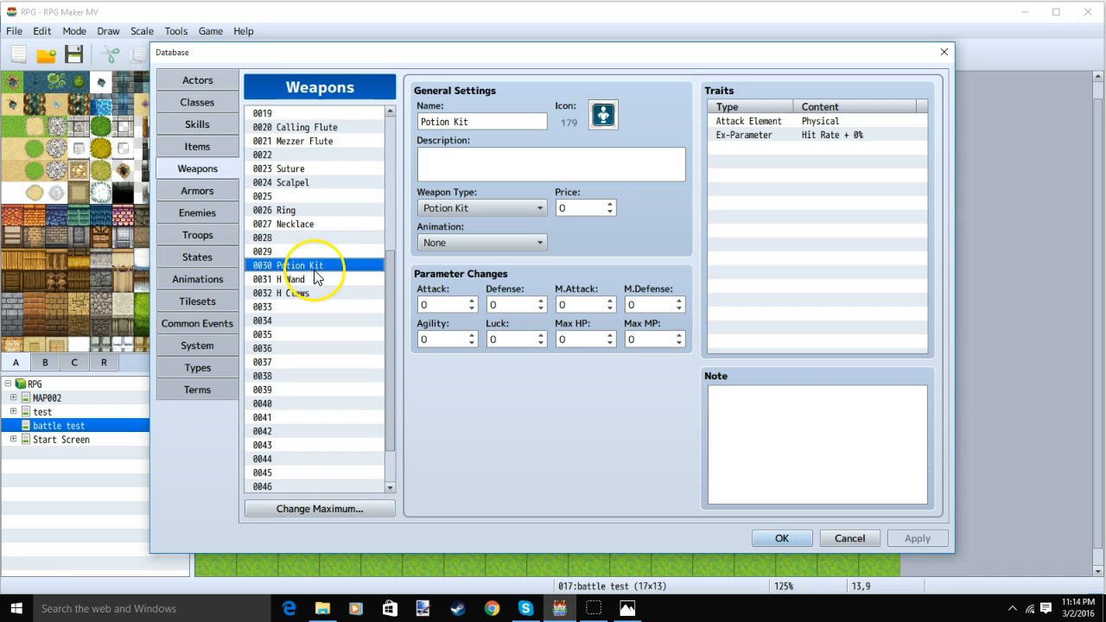
{"action": "left_click", "coordinate": [308, 282]}
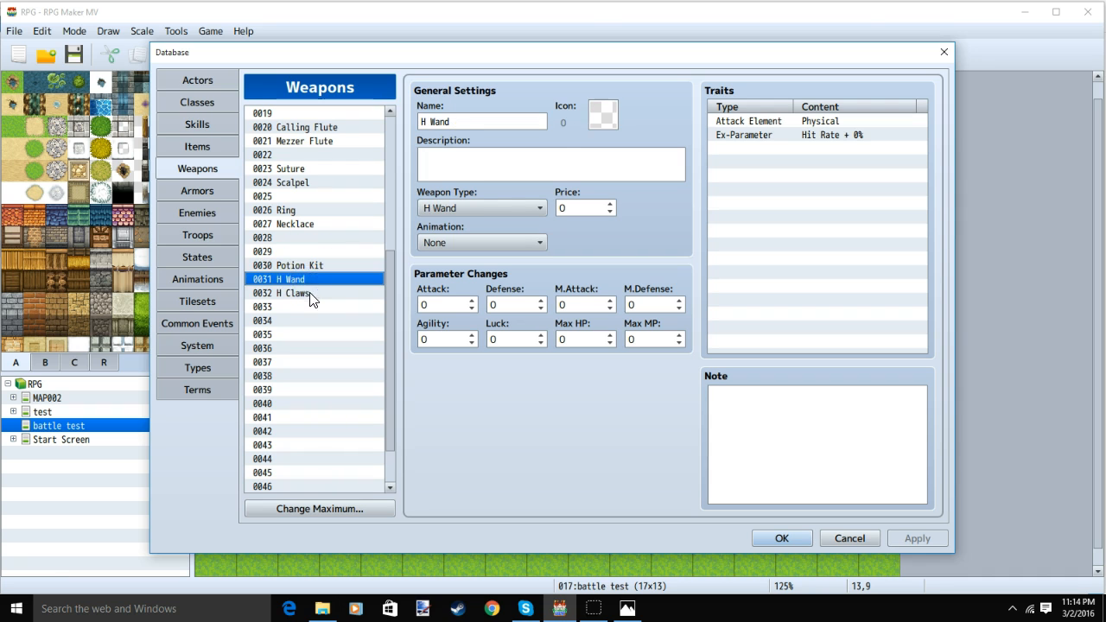
{"action": "left_click", "coordinate": [308, 294]}
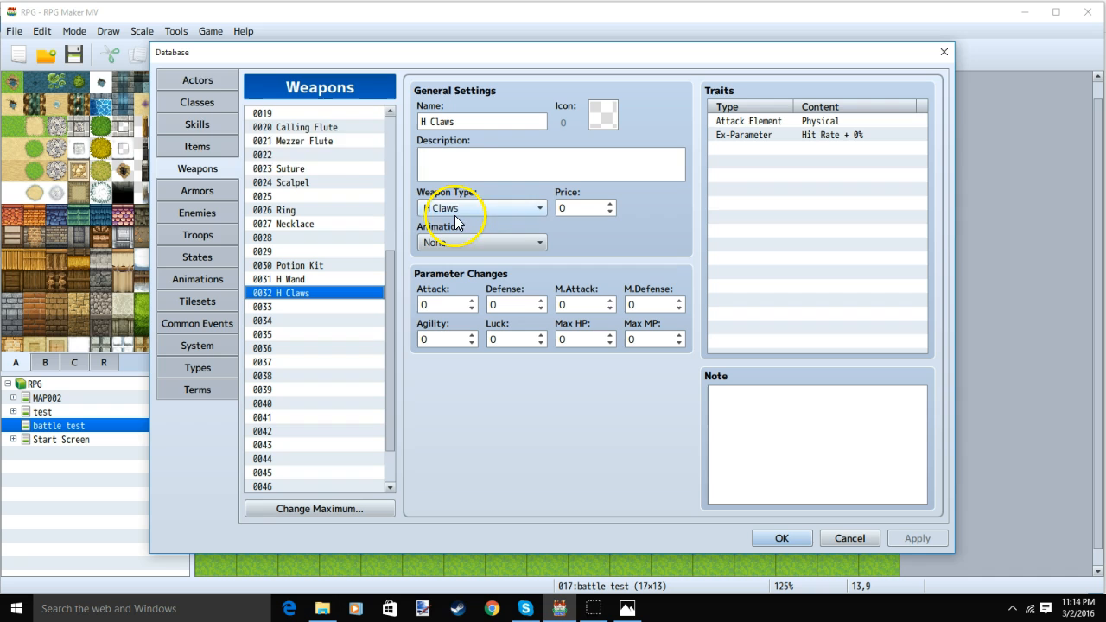
- Compare the traits and learned skills of the Homunculus and Alchemist classes
{"action": "left_click", "coordinate": [197, 107]}
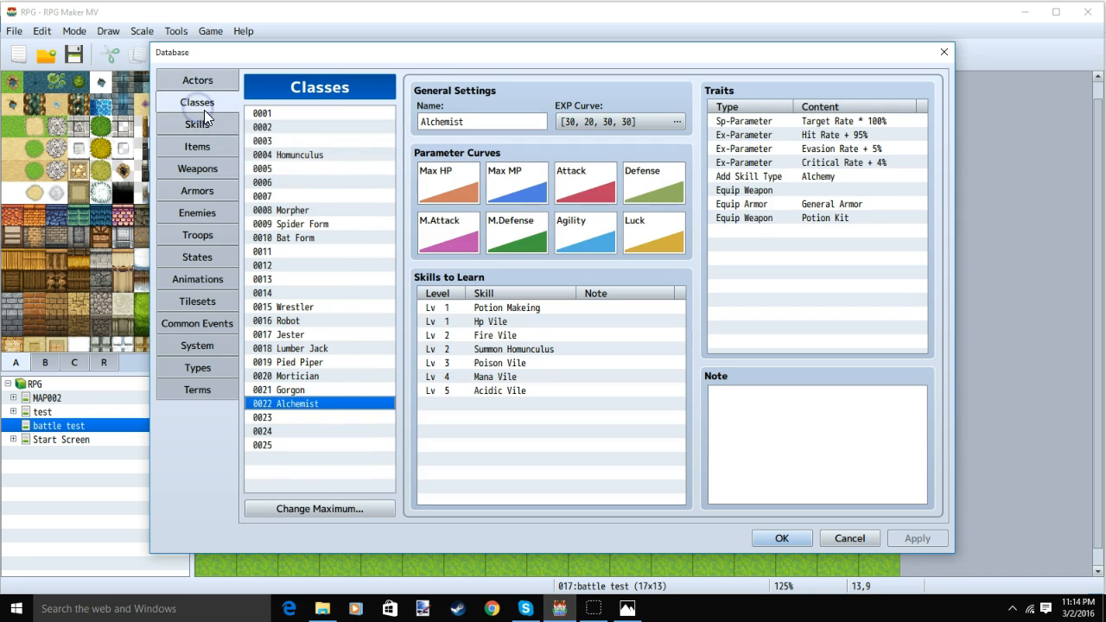
{"action": "left_click", "coordinate": [300, 157]}
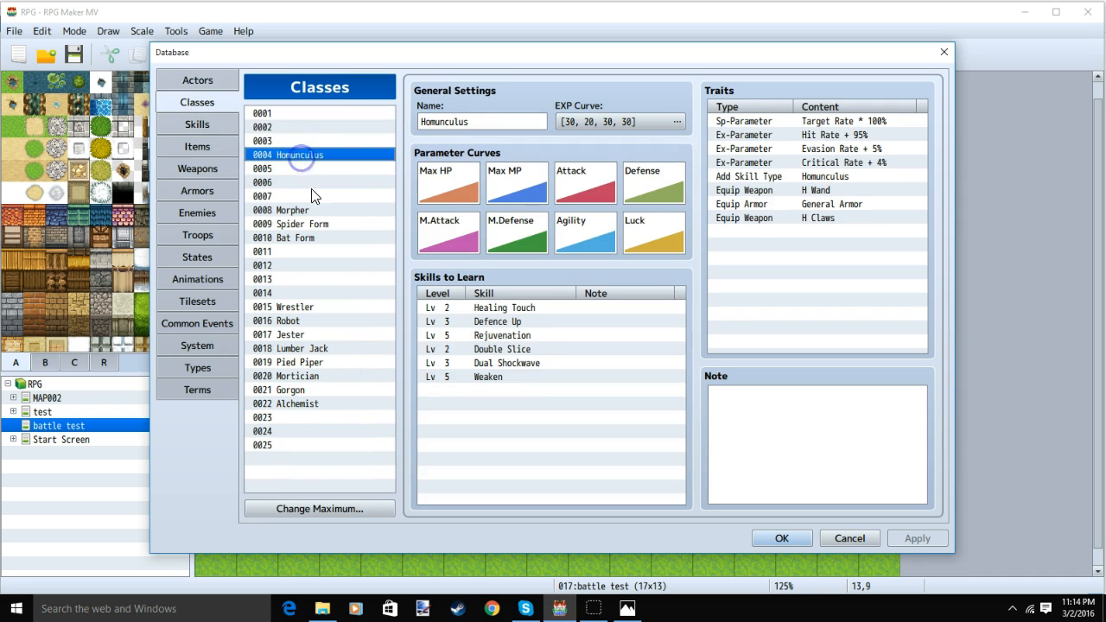
{"action": "left_click", "coordinate": [336, 404]}
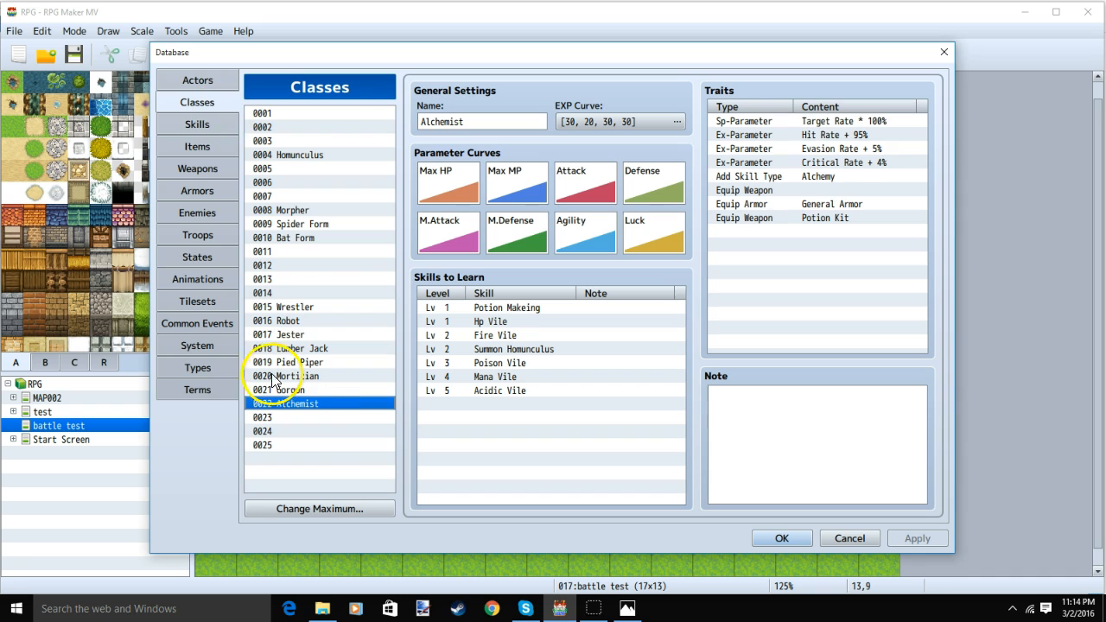
- Look through the potion ingredients in the database items, including Red Herb and Blue Herb
{"action": "left_click", "coordinate": [222, 146]}
{"action": "scroll", "coordinate": [298, 272], "scroll_direction": "up", "scroll_amount": 1}
{"action": "scroll", "coordinate": [299, 271], "scroll_direction": "down", "scroll_amount": 1}
{"action": "left_click", "coordinate": [313, 216]}
{"action": "left_click", "coordinate": [311, 224]}
{"action": "left_click", "coordinate": [312, 239]}
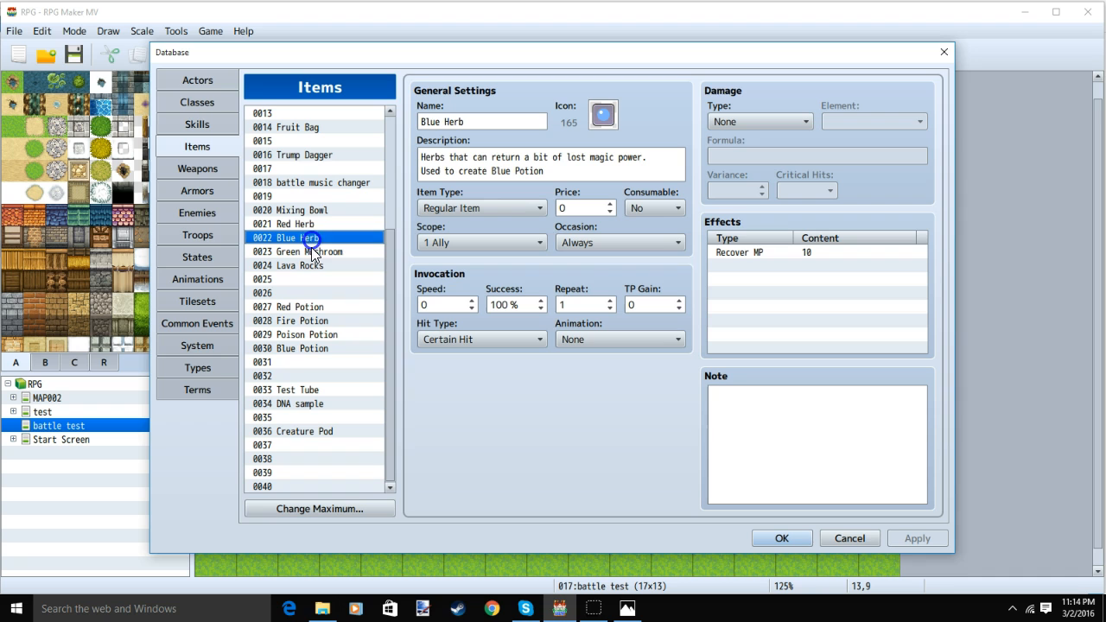
- Set the Mixing Bowl item's scope to None and its occasion to Menu Screen
{"action": "left_click", "coordinate": [326, 209]}
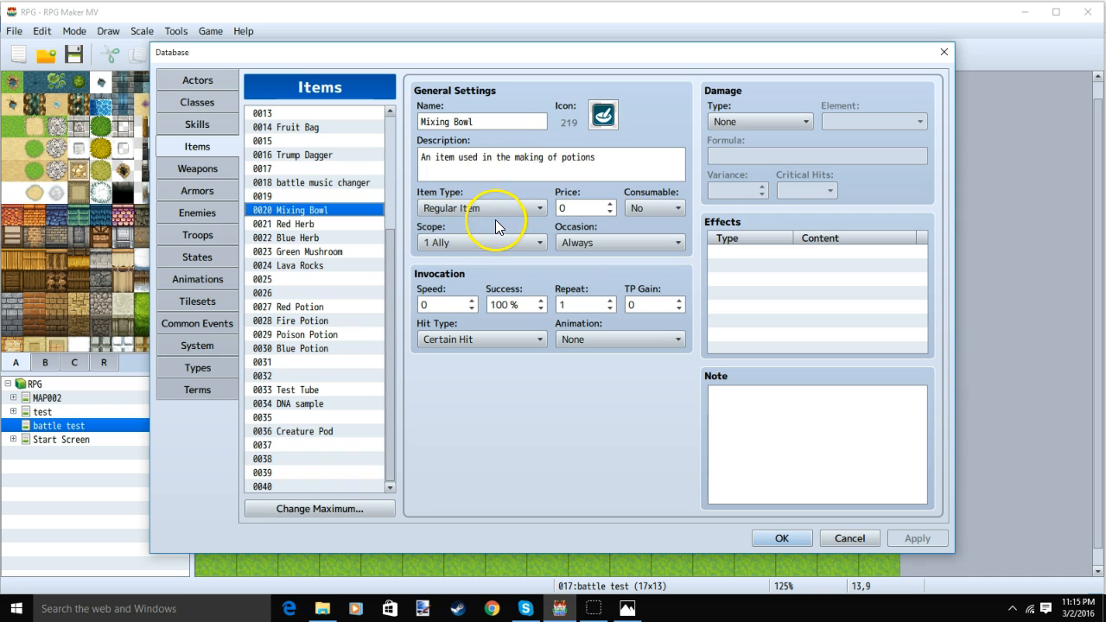
{"action": "left_click", "coordinate": [512, 242]}
{"action": "left_click", "coordinate": [499, 260]}
{"action": "left_click", "coordinate": [605, 243]}
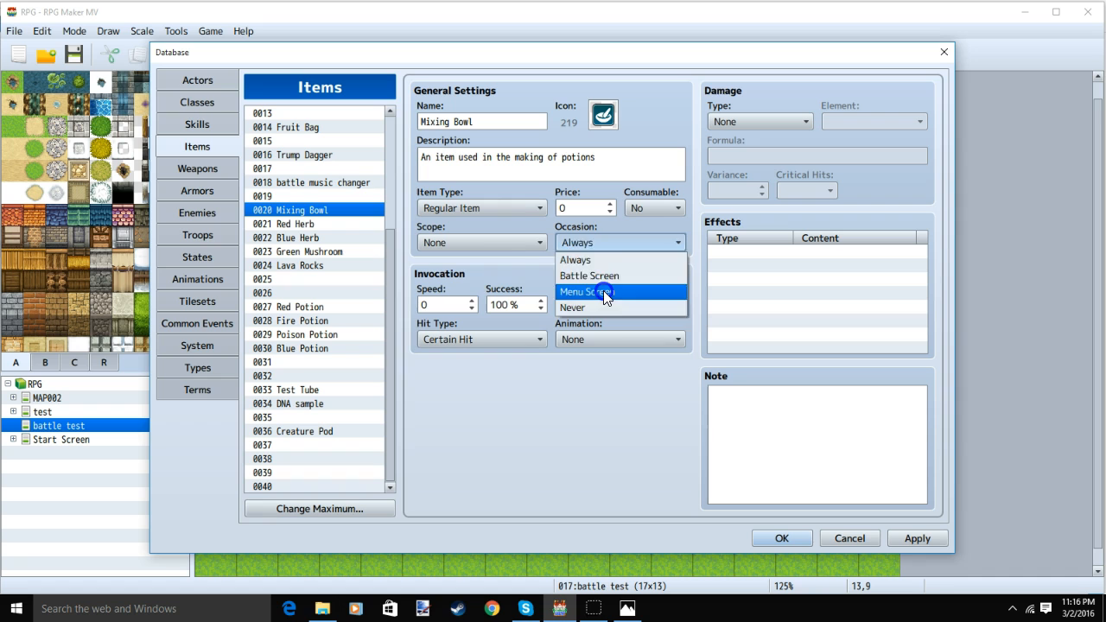
{"action": "left_click", "coordinate": [604, 293]}
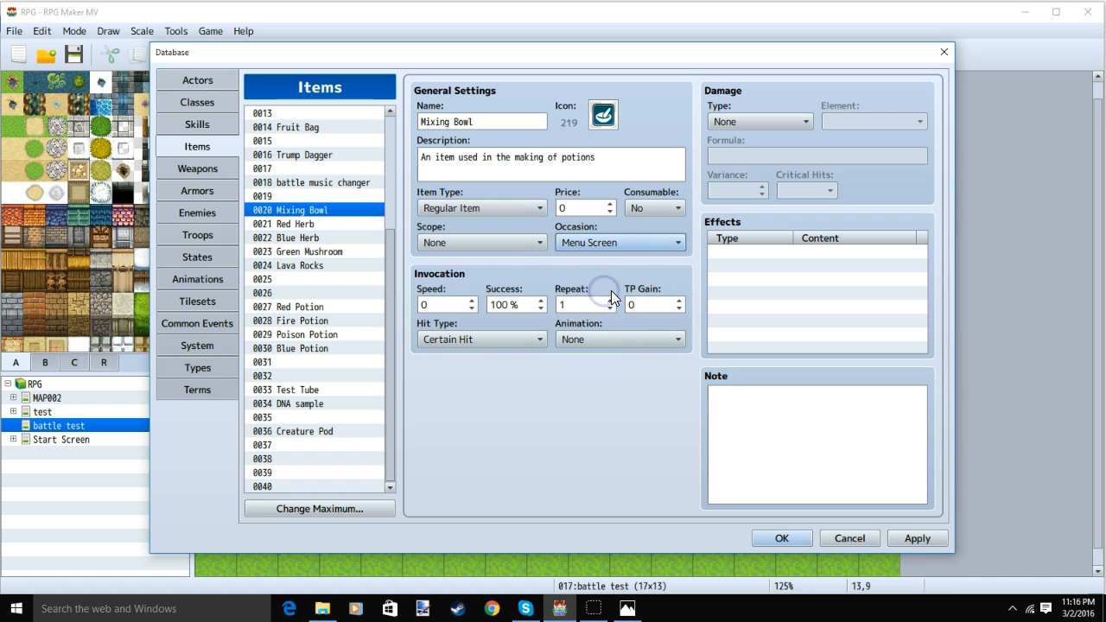
- Inspect the Recover HP effect settings of the Red Herb item
{"action": "left_click", "coordinate": [297, 225]}
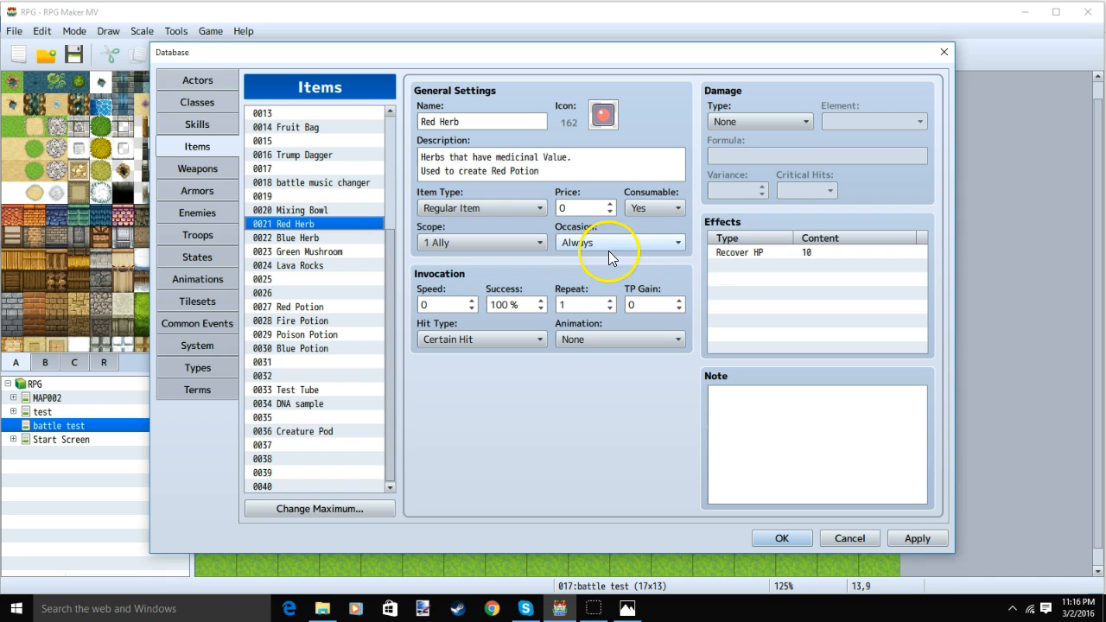
{"action": "double_click", "coordinate": [739, 252]}
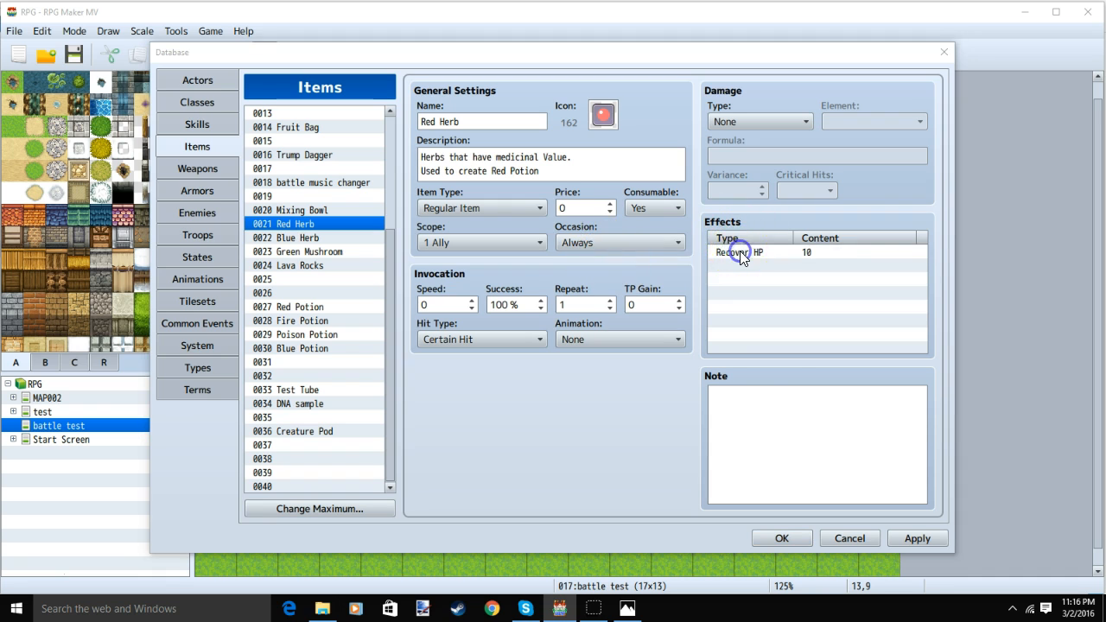
{"action": "left_click", "coordinate": [726, 202]}
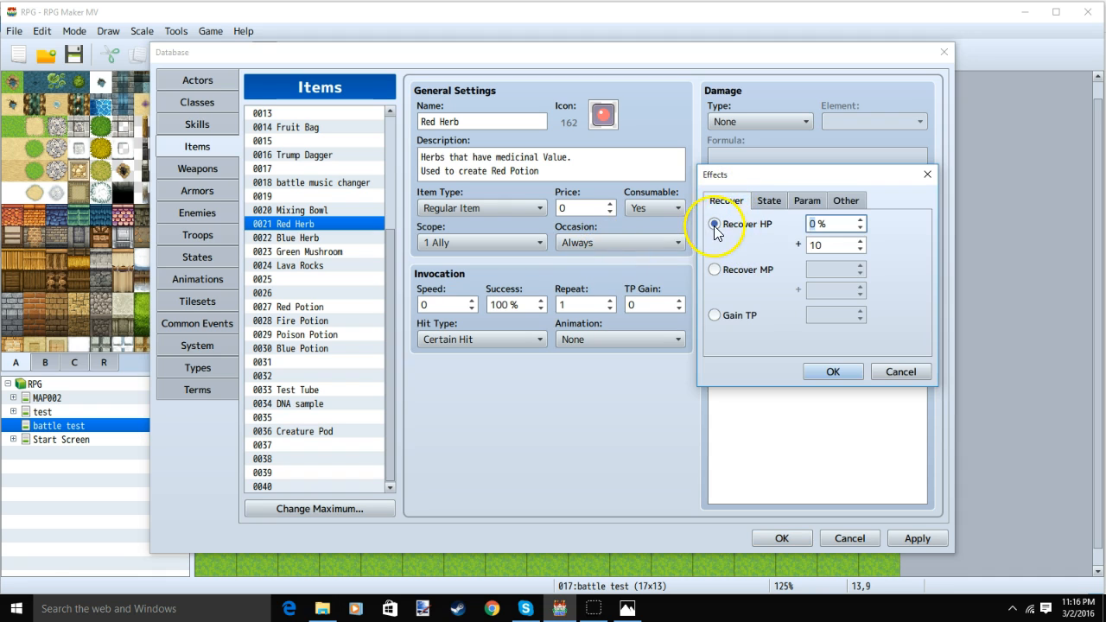
{"action": "left_click", "coordinate": [825, 226]}
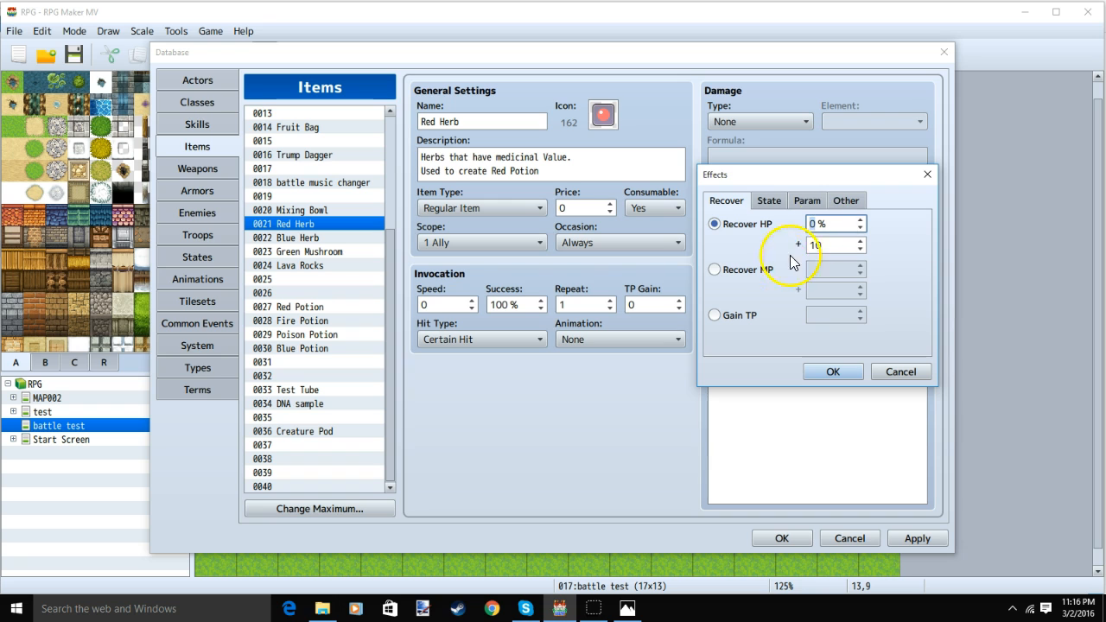
{"action": "left_click", "coordinate": [849, 373]}
- Set the Blue Herb item's Consumable option to Yes
{"action": "left_click", "coordinate": [313, 237]}
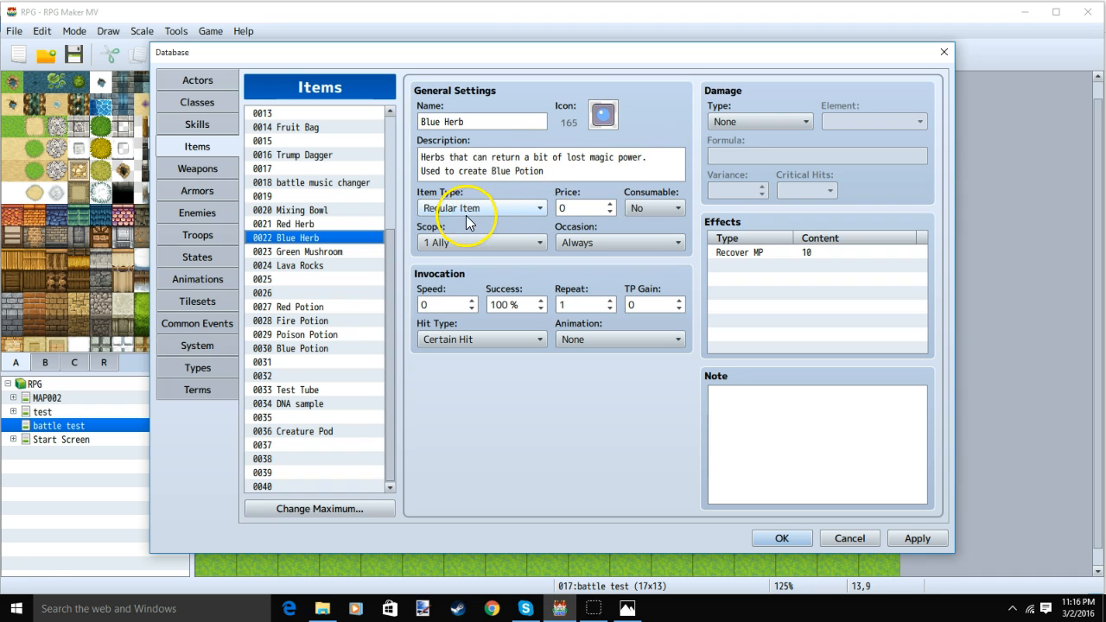
{"action": "left_click", "coordinate": [638, 212]}
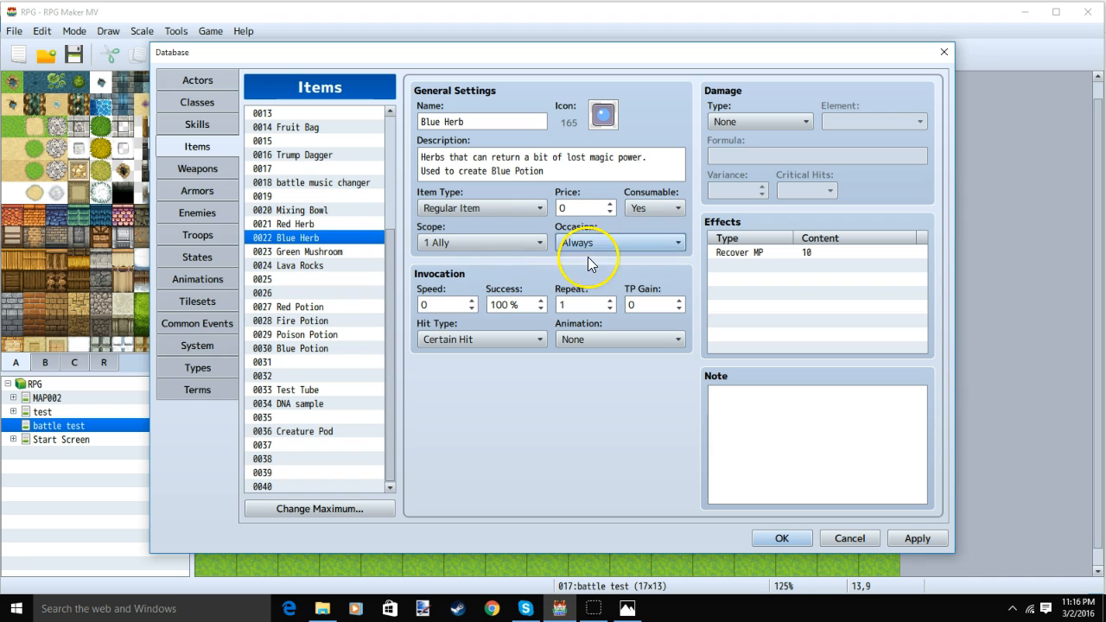
- Inspect the Recover MP effect settings of the Blue Herb item
{"action": "double_click", "coordinate": [741, 253]}
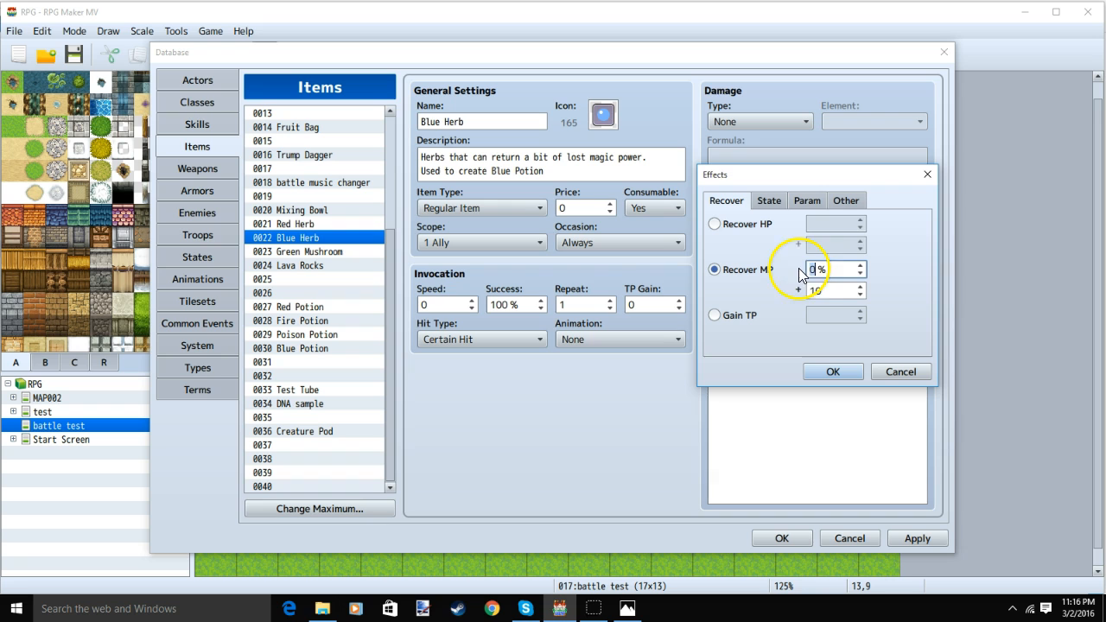
{"action": "left_click", "coordinate": [827, 370]}
- Set the Green Mushroom item's scope to None and its occasion to Menu Screen
{"action": "left_click", "coordinate": [323, 252]}
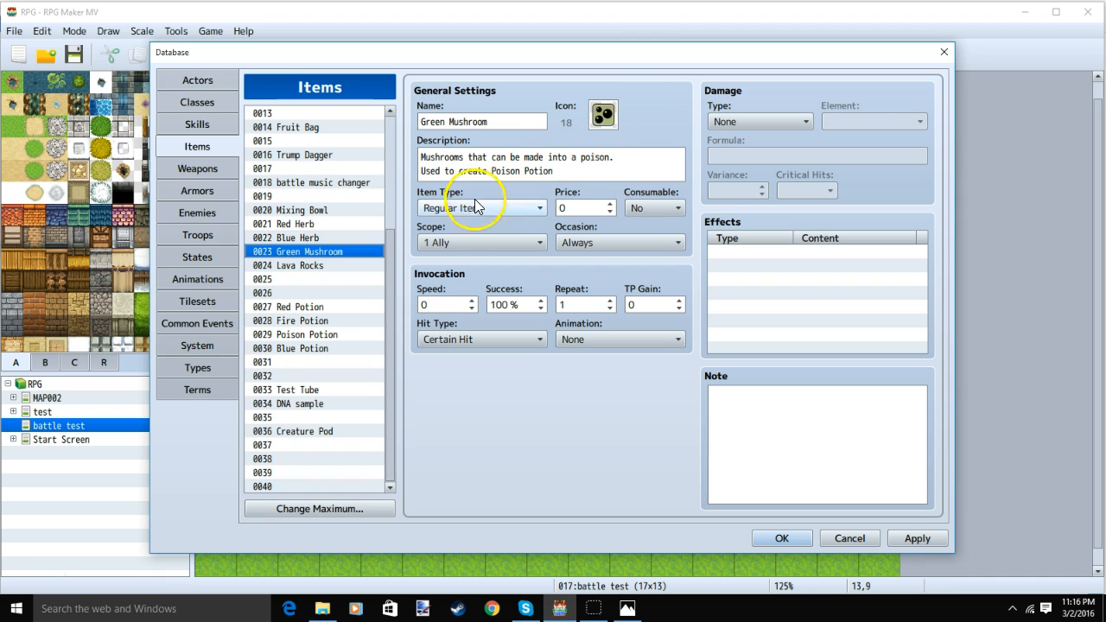
{"action": "left_click", "coordinate": [465, 245]}
{"action": "left_click", "coordinate": [460, 256]}
{"action": "left_click", "coordinate": [596, 243]}
{"action": "left_click", "coordinate": [591, 295]}
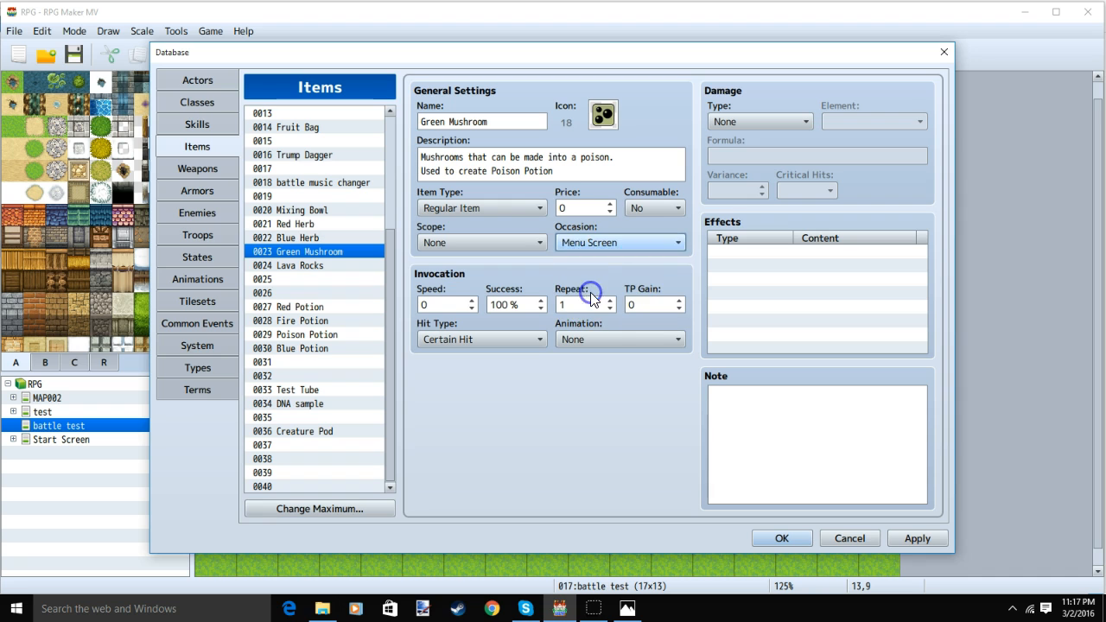
- Set the Lava Rocks item's scope to None and occasion to Menu Screen, and apply the database changes
{"action": "left_click", "coordinate": [329, 267]}
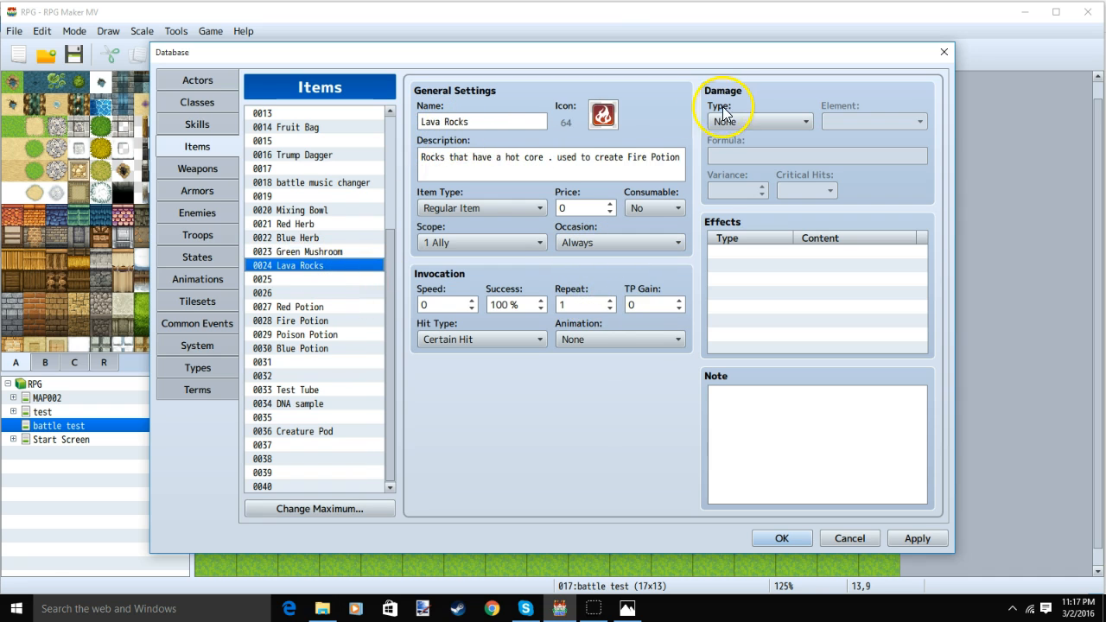
{"action": "left_click", "coordinate": [484, 243]}
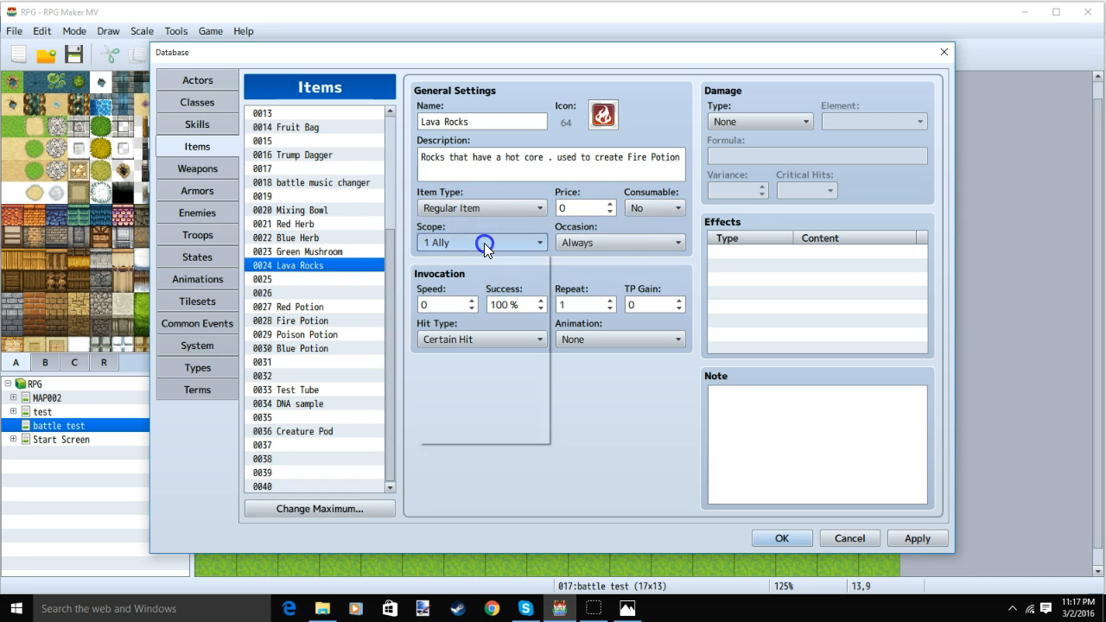
{"action": "left_click", "coordinate": [481, 256]}
{"action": "left_click", "coordinate": [575, 242]}
{"action": "key", "text": "Escape"}
{"action": "left_click", "coordinate": [594, 292]}
{"action": "left_click", "coordinate": [912, 534]}
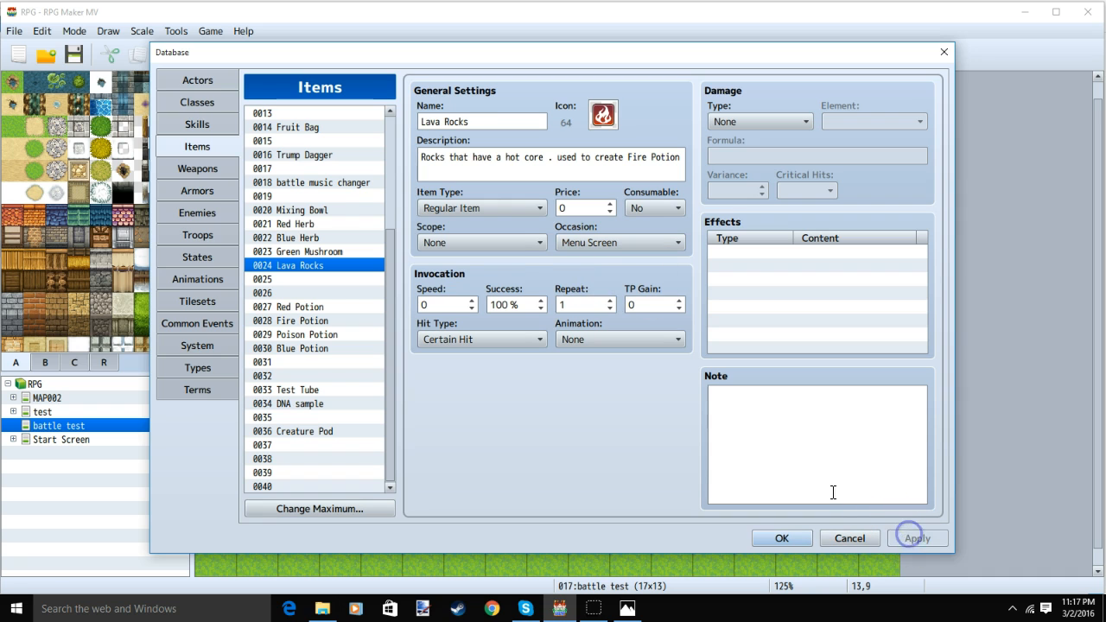
- Review the settings of the ingredient items from Mixing Bowl through Lava Rocks
{"action": "left_click", "coordinate": [313, 211]}
{"action": "left_click", "coordinate": [314, 225]}
{"action": "left_click", "coordinate": [320, 237]}
{"action": "left_click", "coordinate": [324, 252]}
{"action": "left_click", "coordinate": [326, 266]}
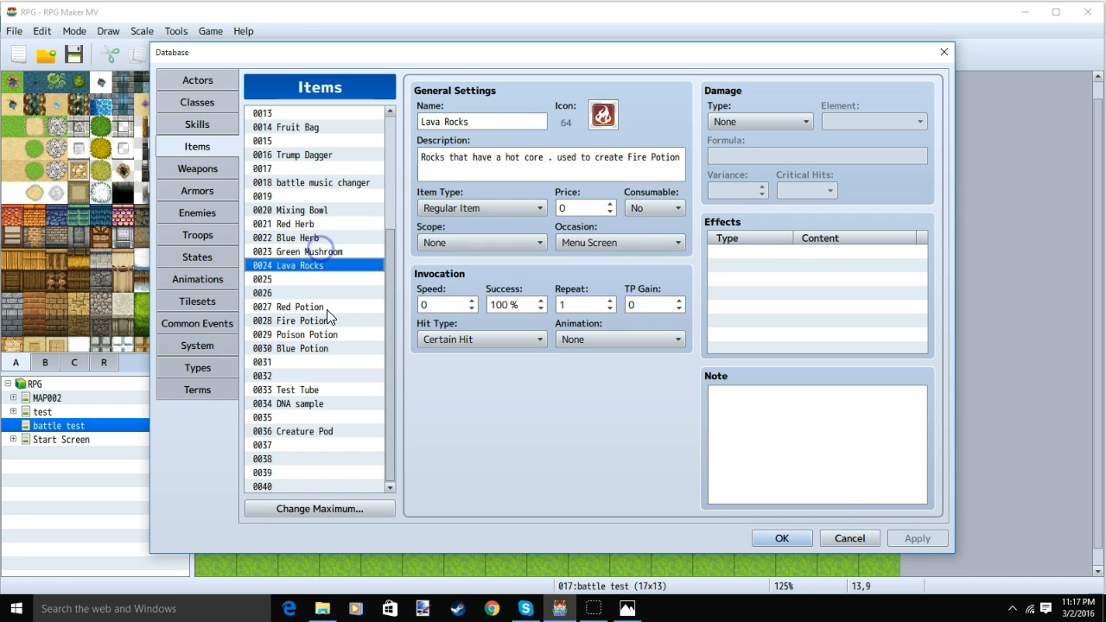
- Inspect the Red Potion item's general settings and its Recover HP effect
{"action": "left_click", "coordinate": [325, 307]}
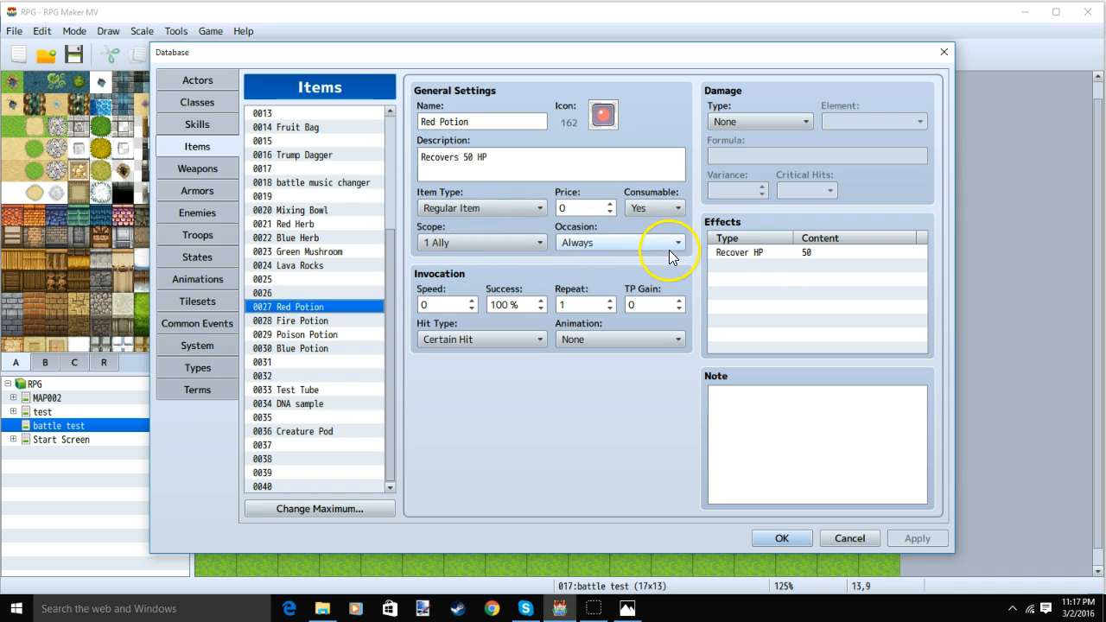
{"action": "double_click", "coordinate": [739, 252]}
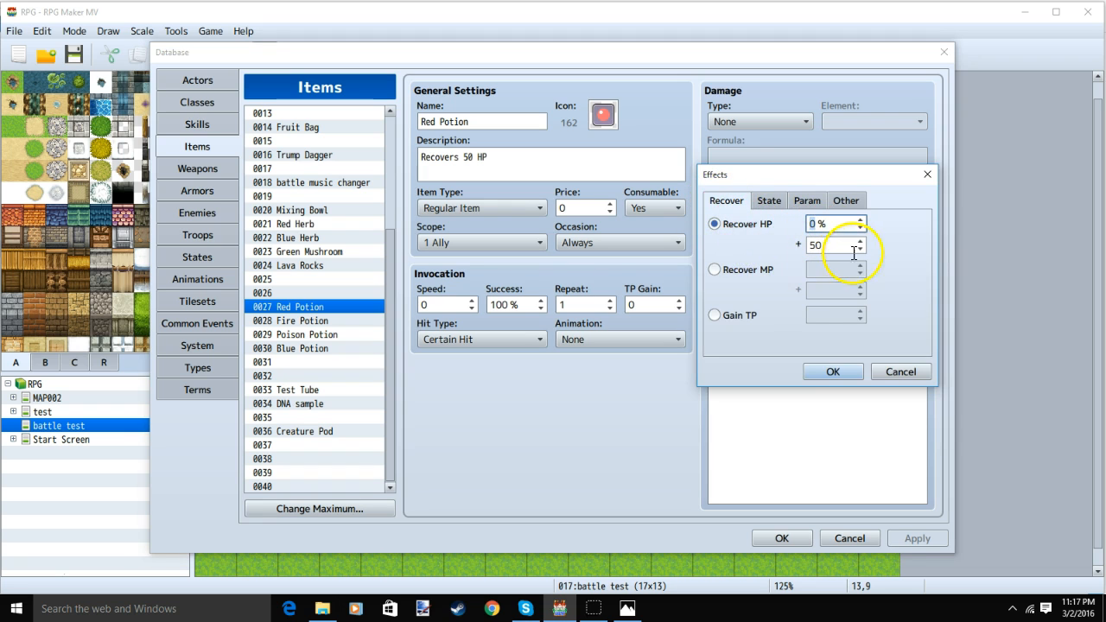
{"action": "left_click", "coordinate": [833, 373]}
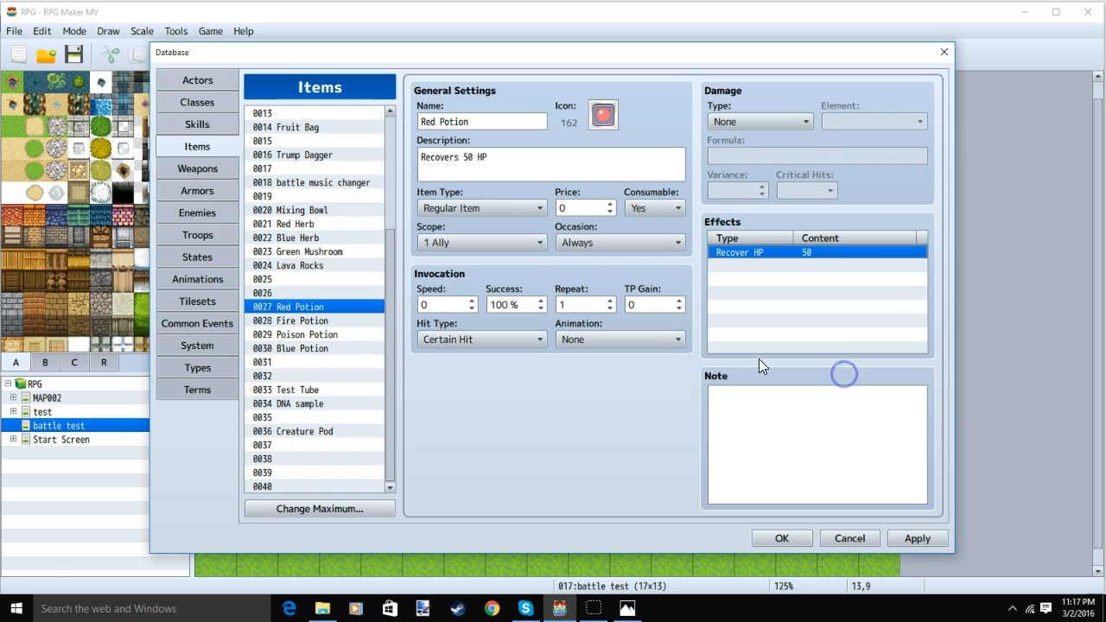
- Inspect the Fire Potion item's item type, damage settings and its Add State effect for Burn
{"action": "left_click", "coordinate": [334, 321]}
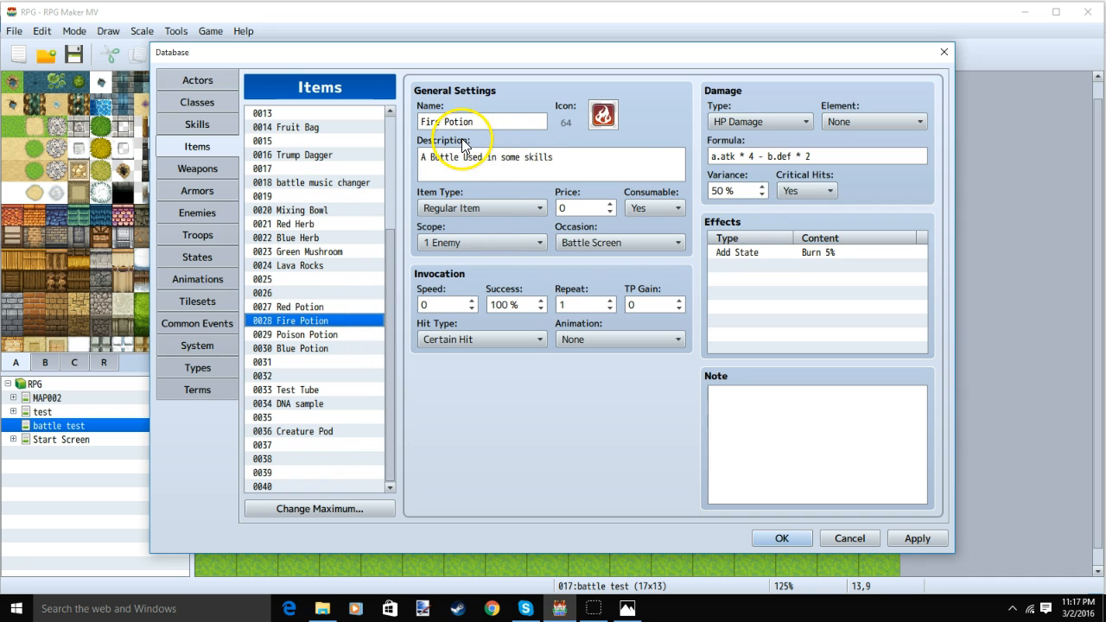
{"action": "left_click", "coordinate": [502, 202]}
{"action": "left_click", "coordinate": [498, 218]}
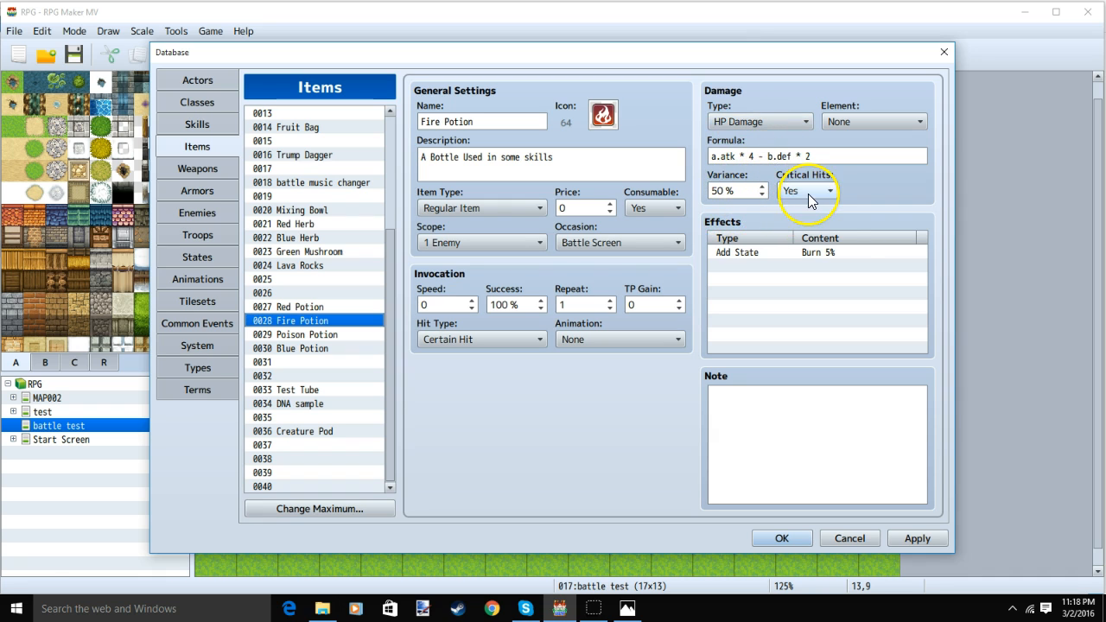
{"action": "double_click", "coordinate": [777, 250]}
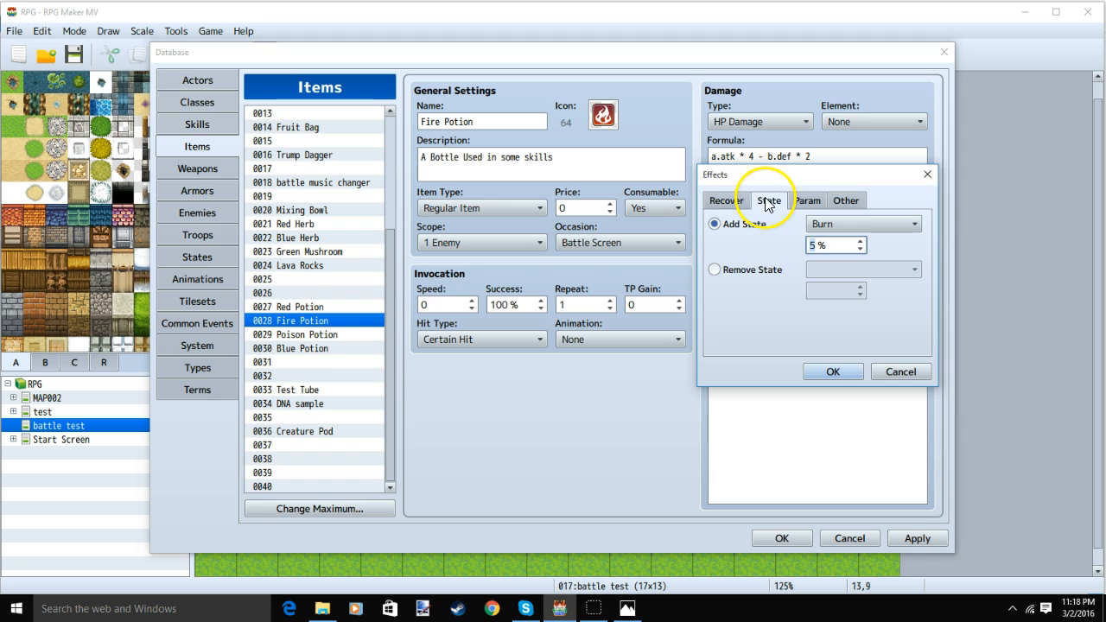
{"action": "left_click", "coordinate": [736, 226]}
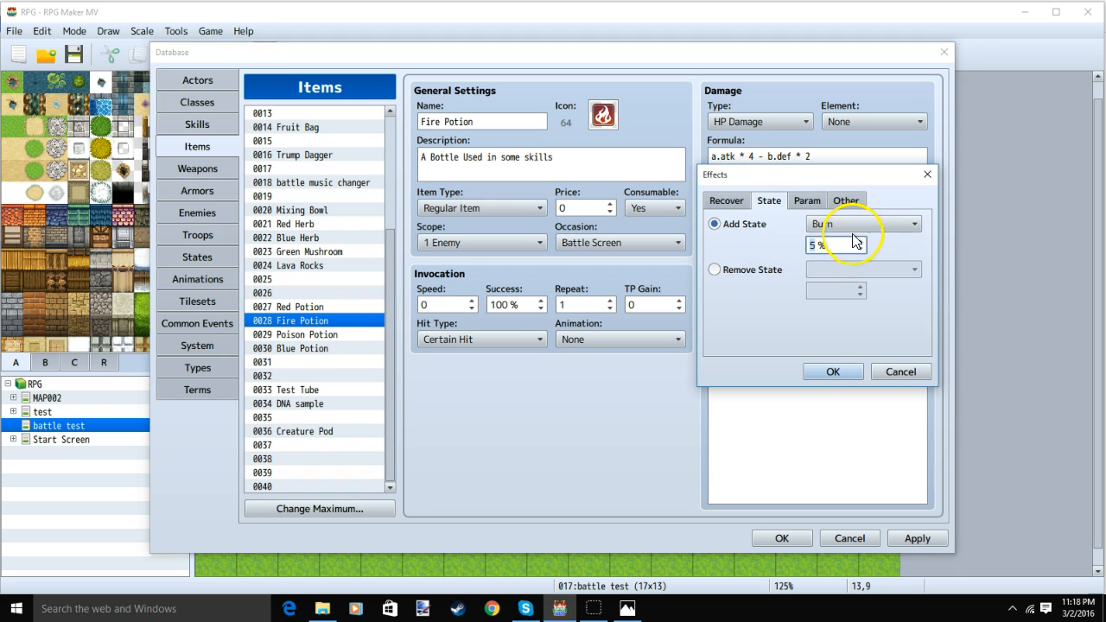
{"action": "left_click", "coordinate": [842, 369]}
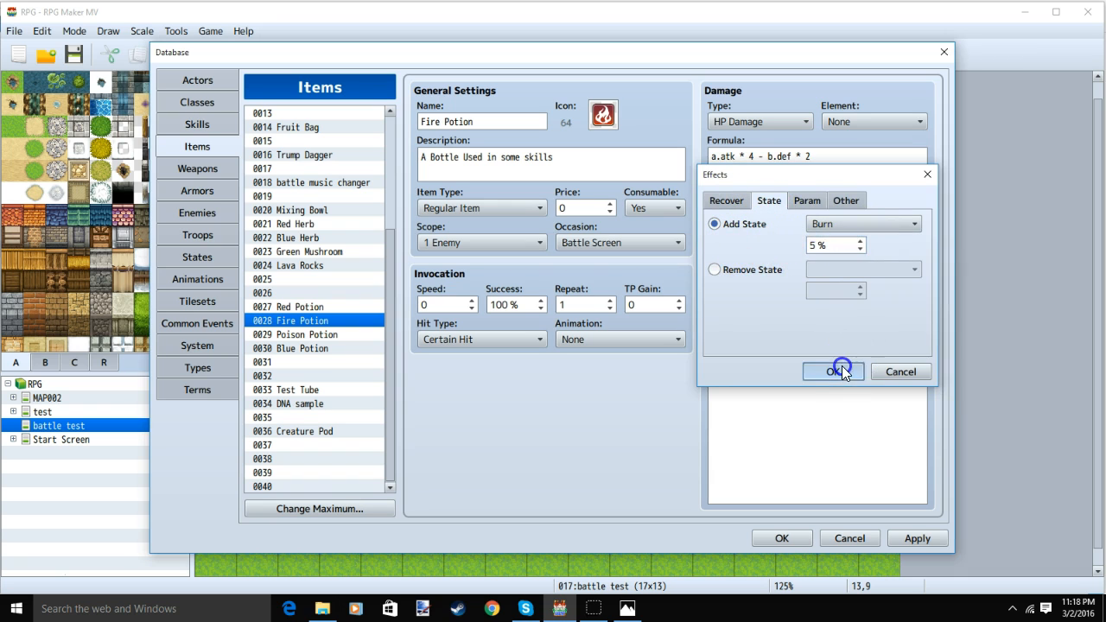
- Inspect the Poison Potion item's damage settings and its Add State effect for Poison
{"action": "left_click", "coordinate": [329, 336]}
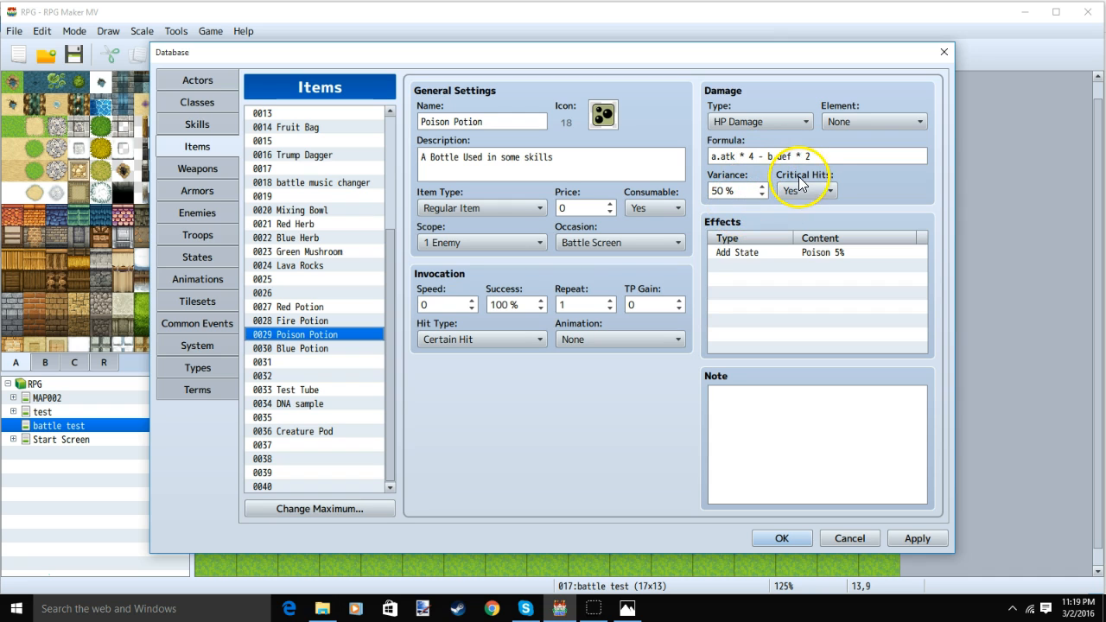
{"action": "double_click", "coordinate": [758, 252]}
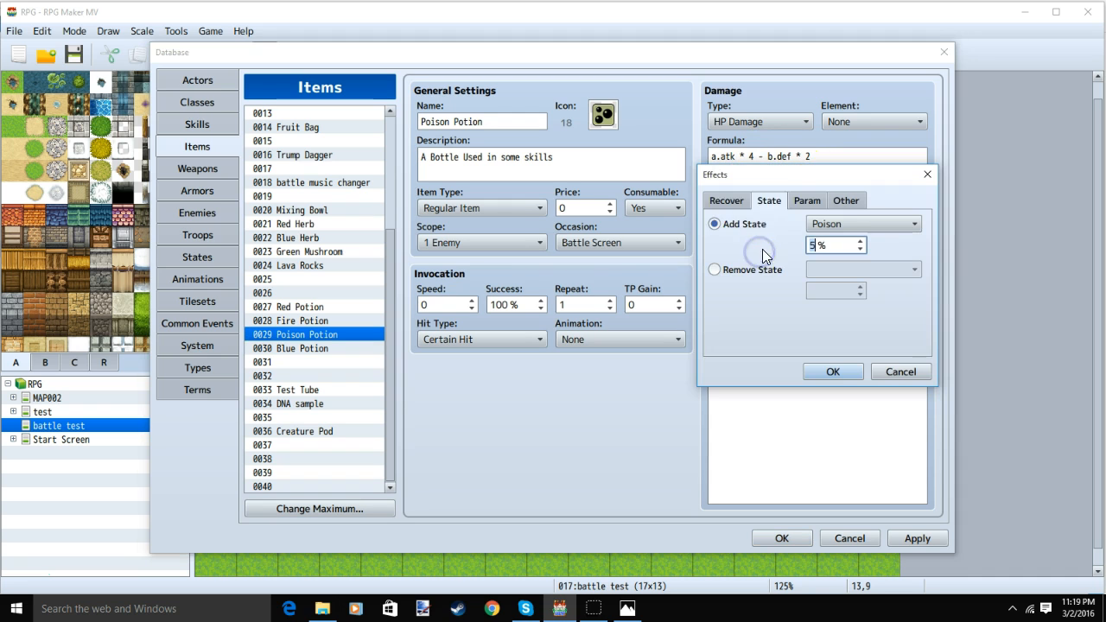
{"action": "left_click", "coordinate": [829, 372]}
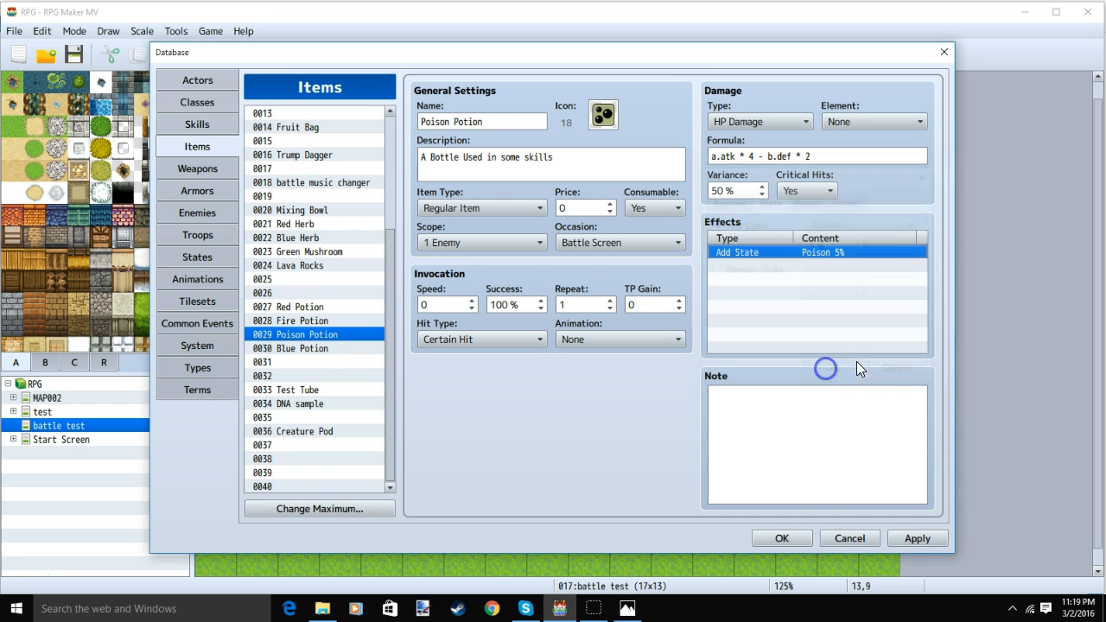
- Inspect the Blue Potion item's general settings and its Recover MP effect
{"action": "left_click", "coordinate": [337, 349]}
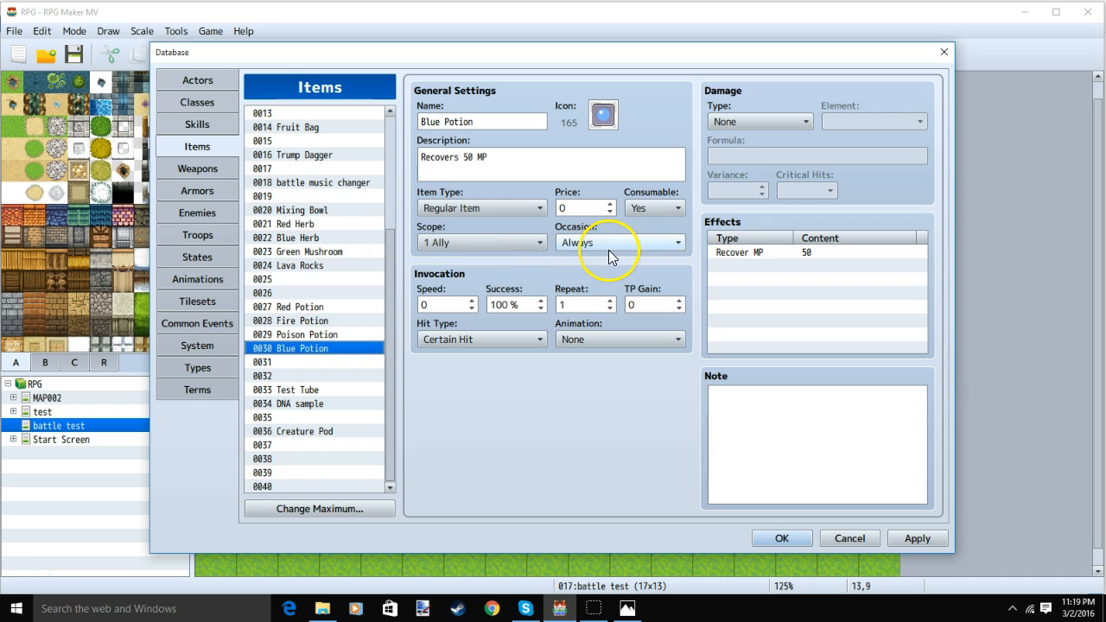
{"action": "left_click", "coordinate": [748, 256]}
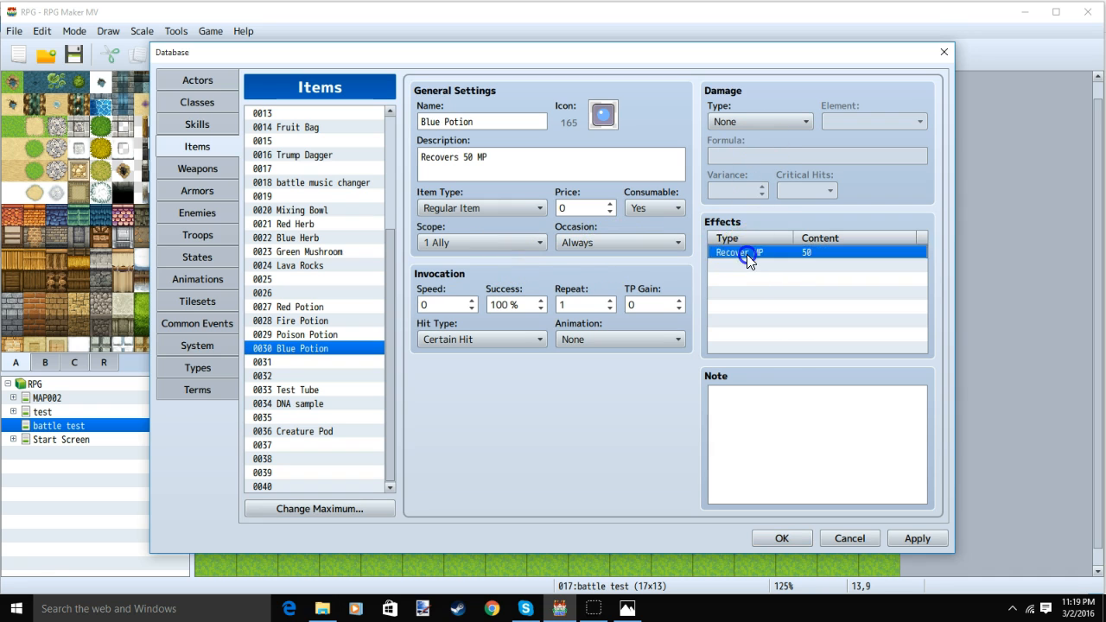
{"action": "double_click", "coordinate": [748, 256]}
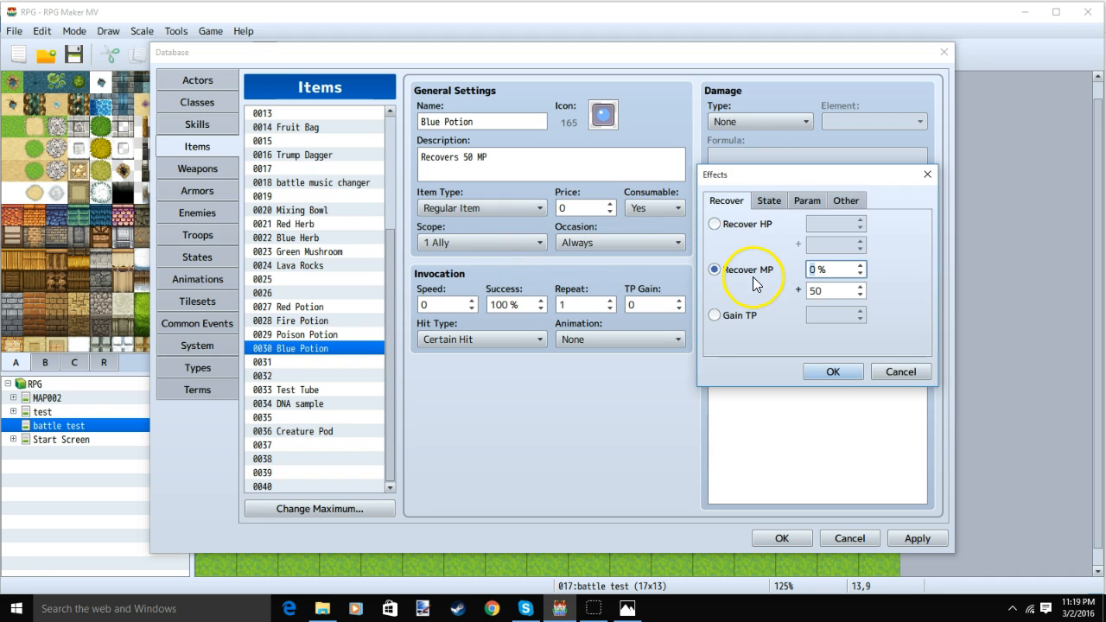
{"action": "left_click", "coordinate": [833, 371]}
- Compare the settings of the Red, Fire, Poison and Blue Potion items once more, including the Poison Potion's effect entry
{"action": "left_click", "coordinate": [314, 307]}
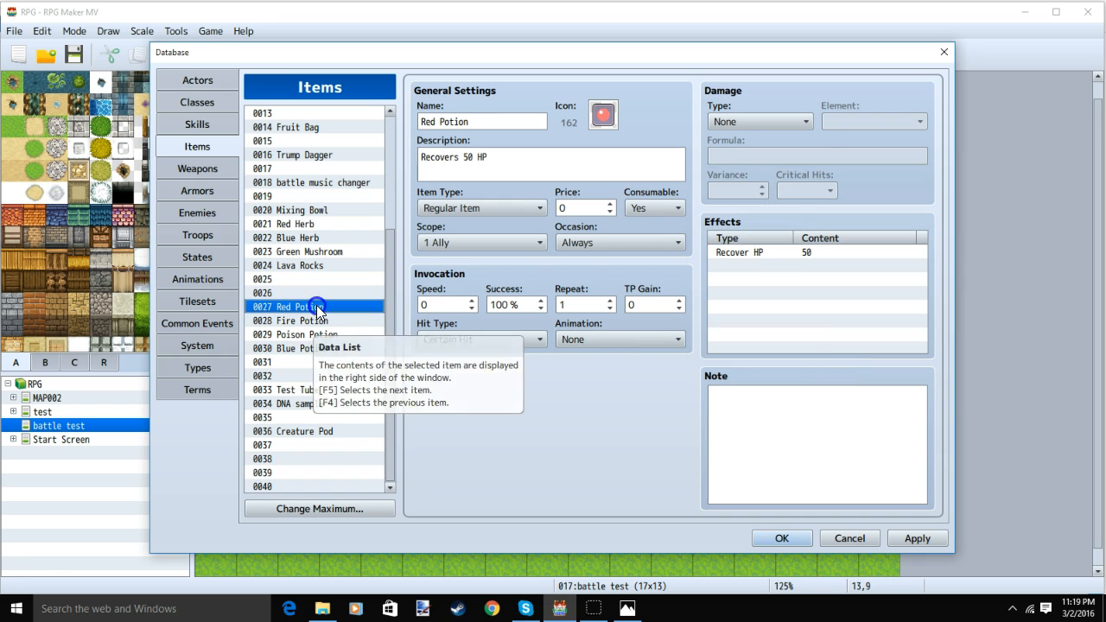
{"action": "left_click", "coordinate": [320, 321]}
{"action": "left_click", "coordinate": [321, 349]}
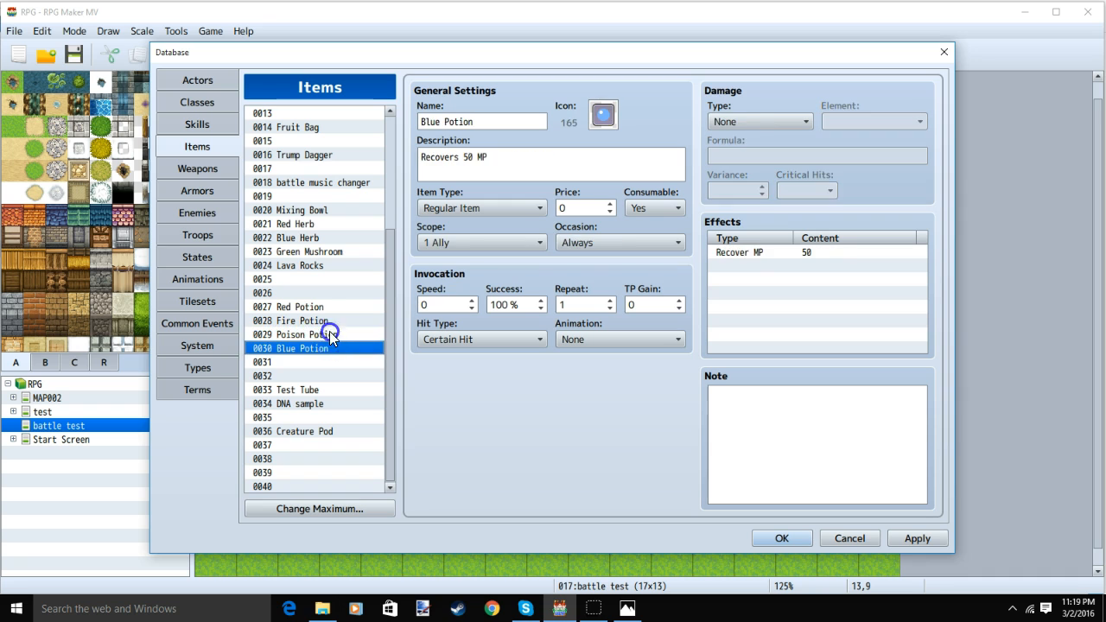
{"action": "left_click", "coordinate": [328, 321]}
{"action": "left_click", "coordinate": [329, 306]}
{"action": "left_click", "coordinate": [330, 320]}
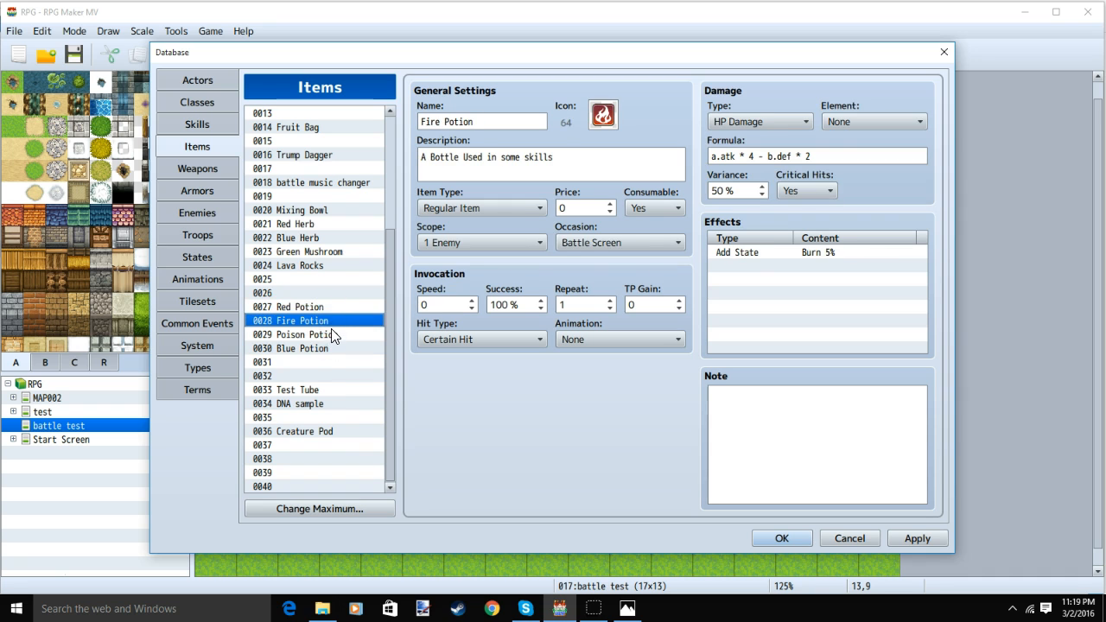
{"action": "left_click", "coordinate": [334, 334]}
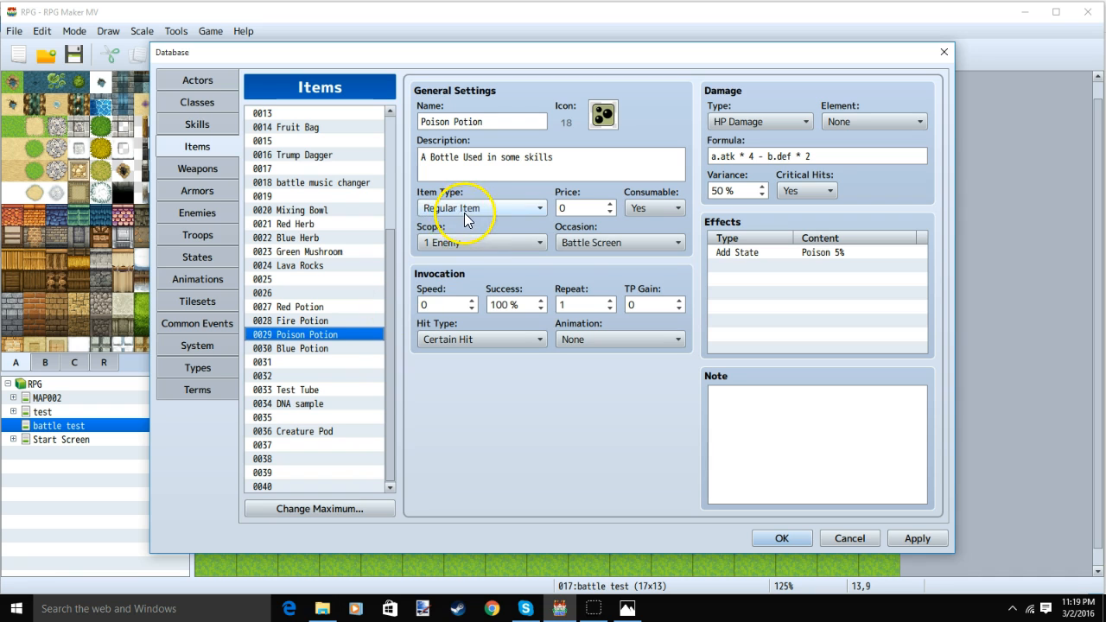
{"action": "left_click", "coordinate": [773, 252]}
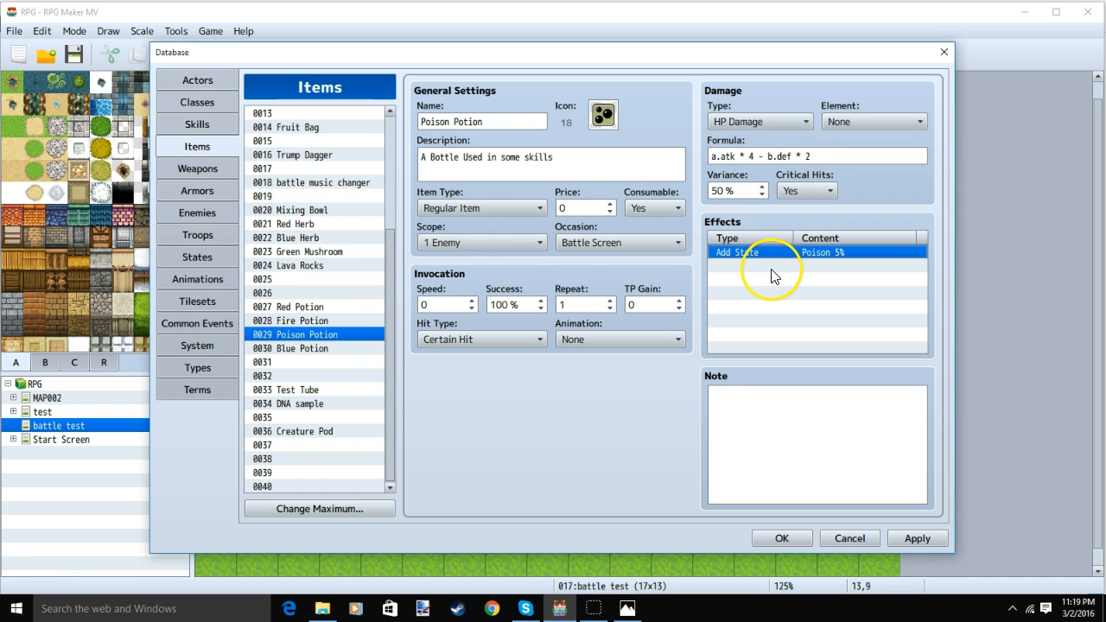
- Set the Test Tube item's occasion to Menu Screen
{"action": "left_click", "coordinate": [318, 390]}
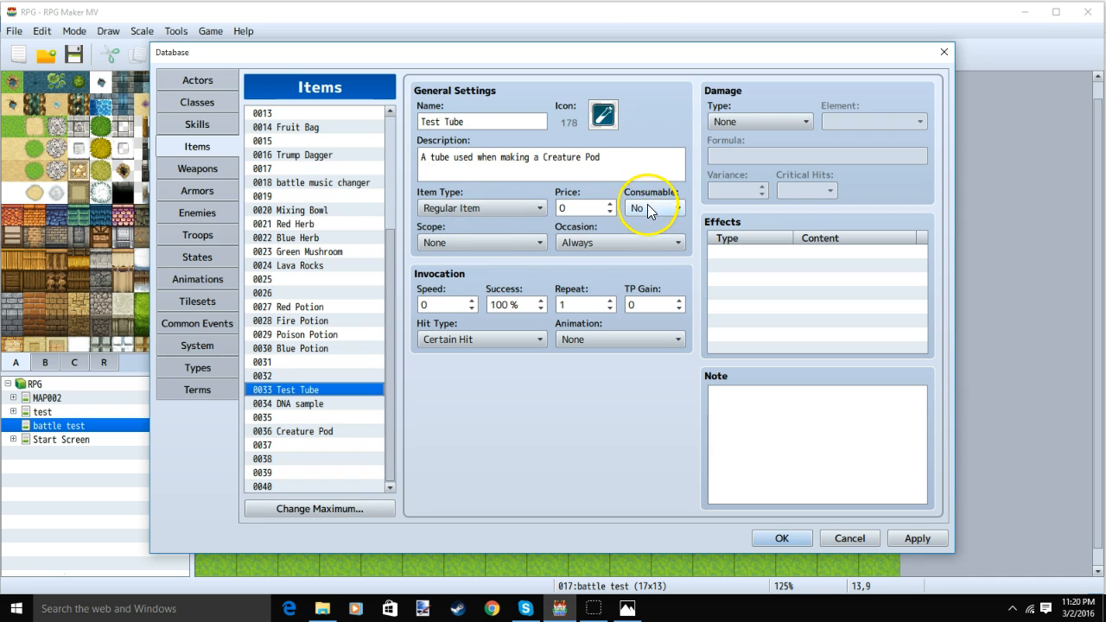
{"action": "left_click", "coordinate": [605, 245]}
{"action": "left_click", "coordinate": [610, 292]}
- Set the DNA sample item's occasion to Menu Screen
{"action": "left_click", "coordinate": [311, 403]}
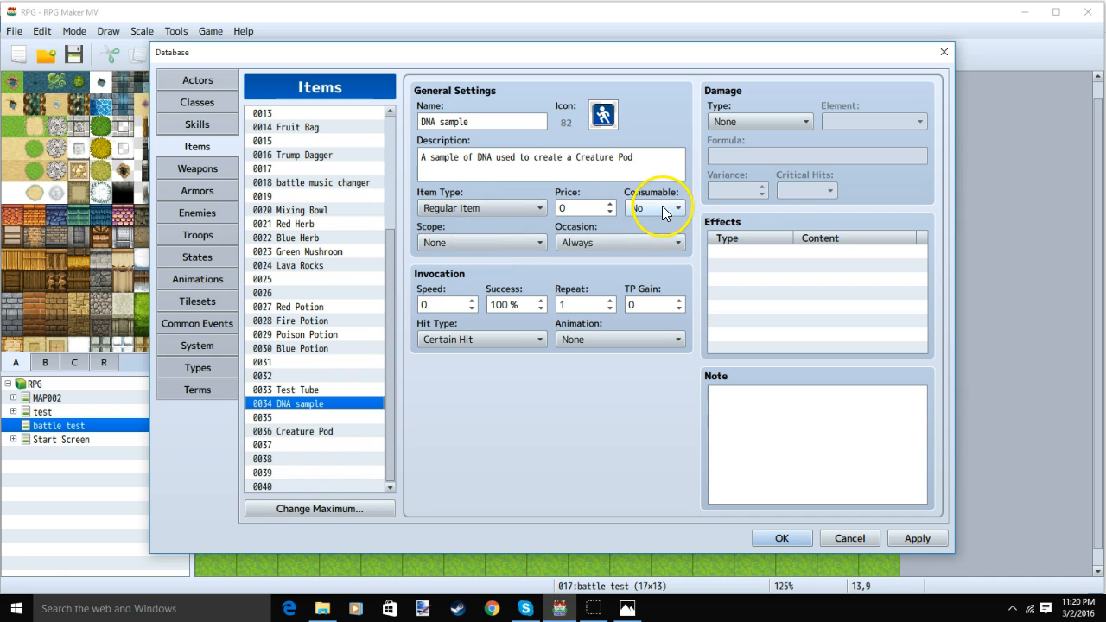
{"action": "left_click", "coordinate": [594, 244]}
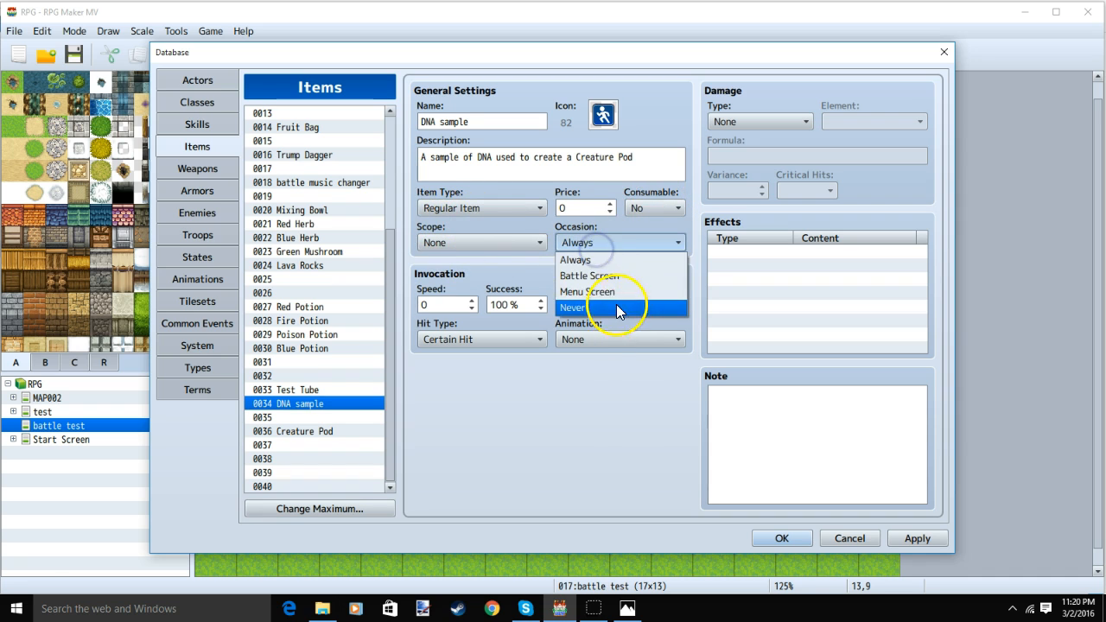
{"action": "left_click", "coordinate": [624, 292]}
- Set the Creature Pod item's Consumable option to No and occasion to Menu Screen, and apply the database changes
{"action": "left_click", "coordinate": [328, 432]}
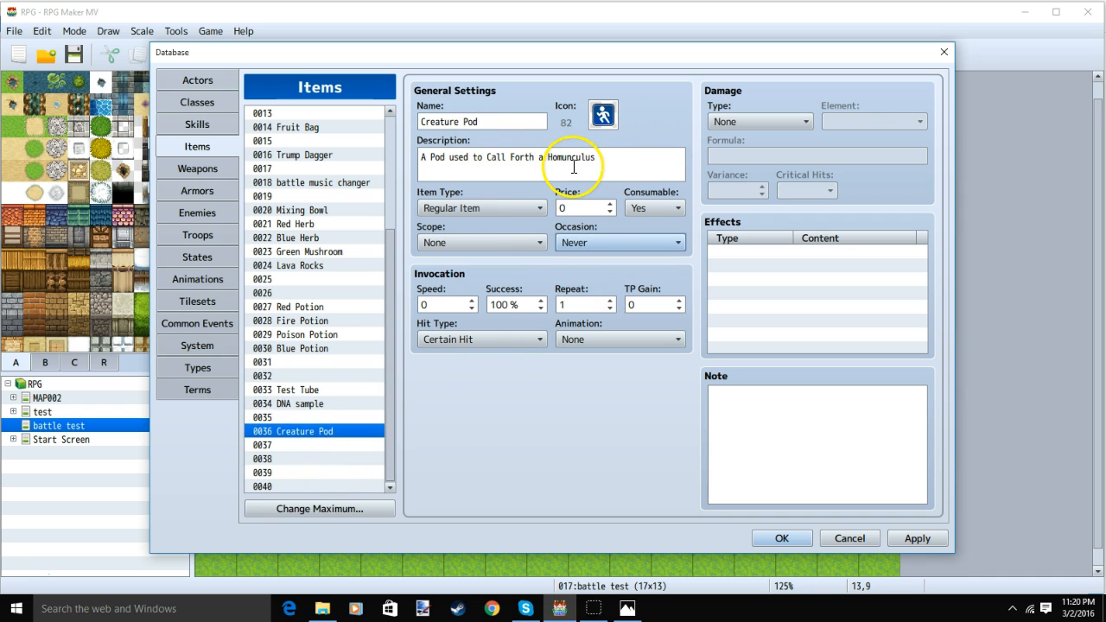
{"action": "left_click", "coordinate": [646, 208]}
{"action": "left_click", "coordinate": [648, 239]}
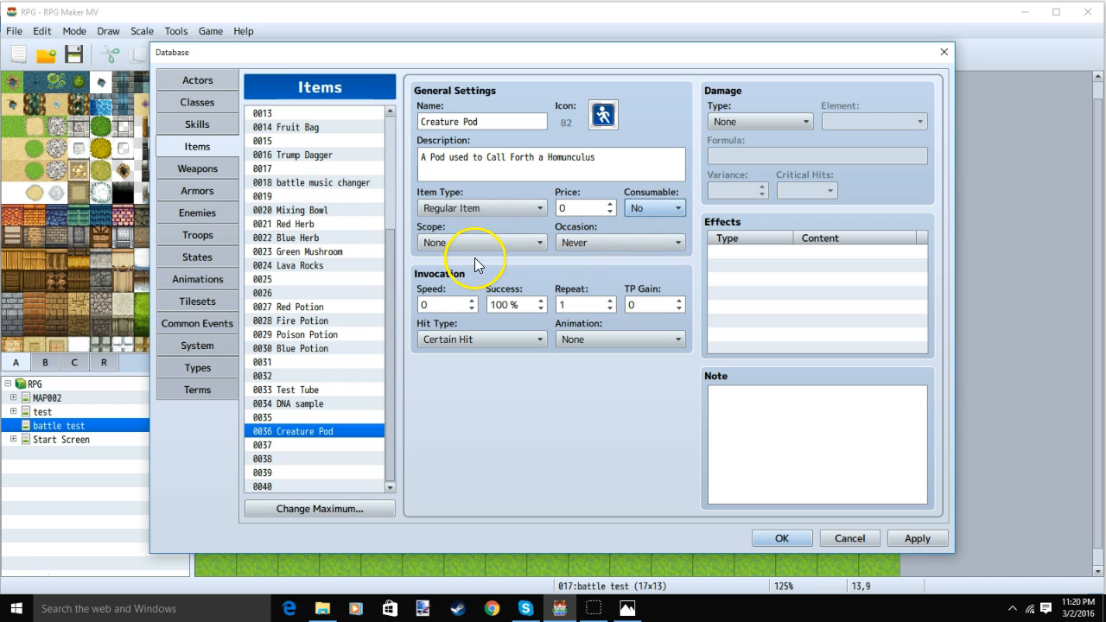
{"action": "left_click", "coordinate": [593, 241]}
{"action": "left_click", "coordinate": [626, 291]}
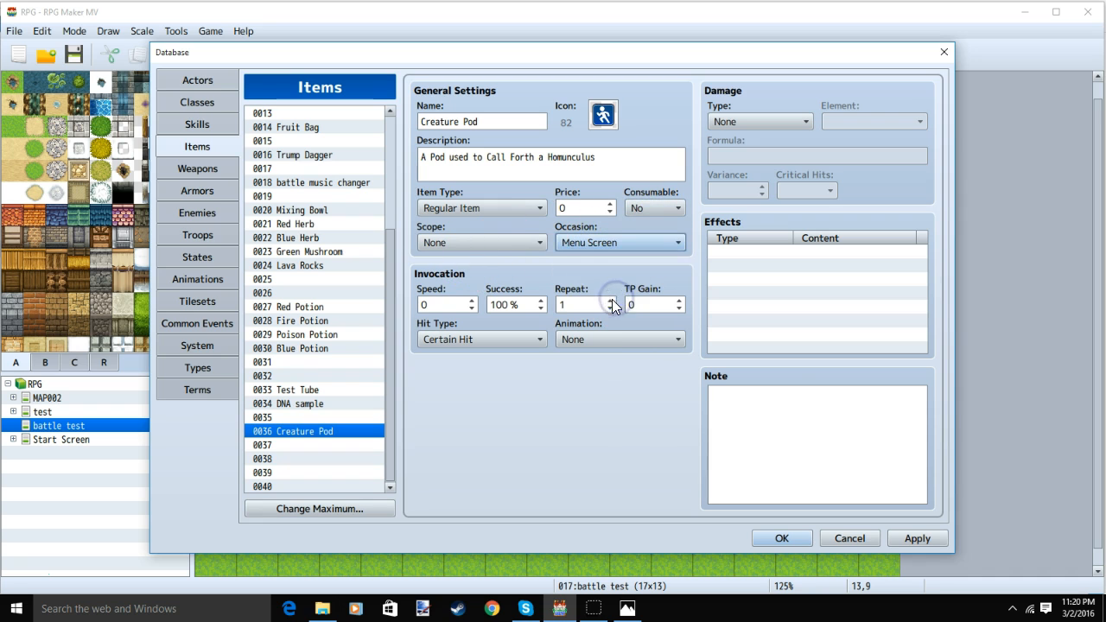
{"action": "left_click", "coordinate": [917, 537]}
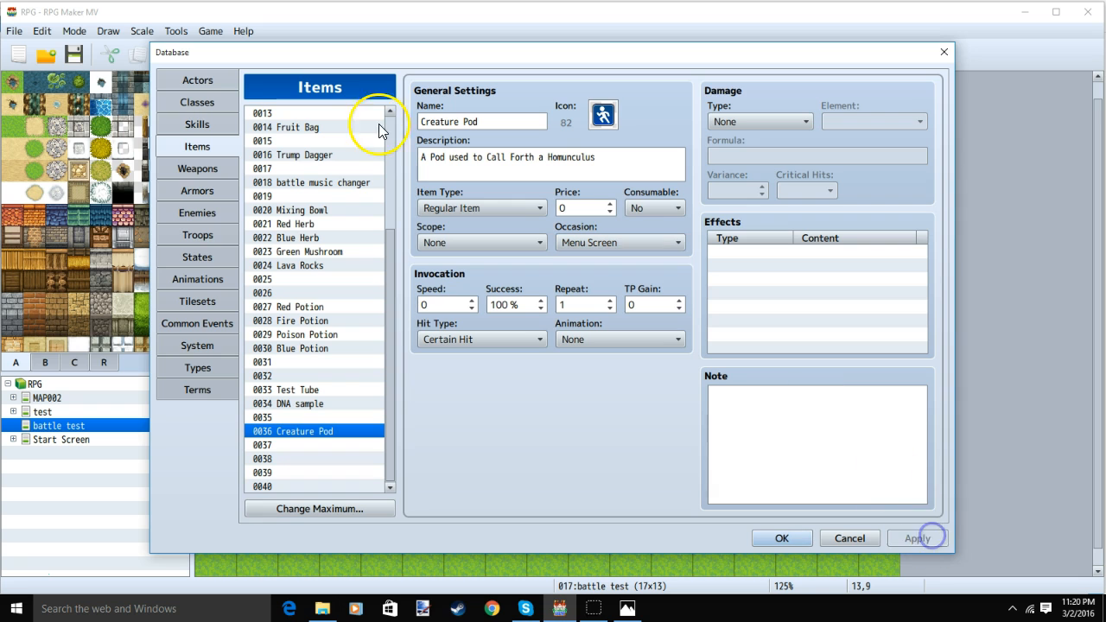
- Examine the Hp Vile skill in the database skills, including its item cost note
{"action": "left_click", "coordinate": [197, 123]}
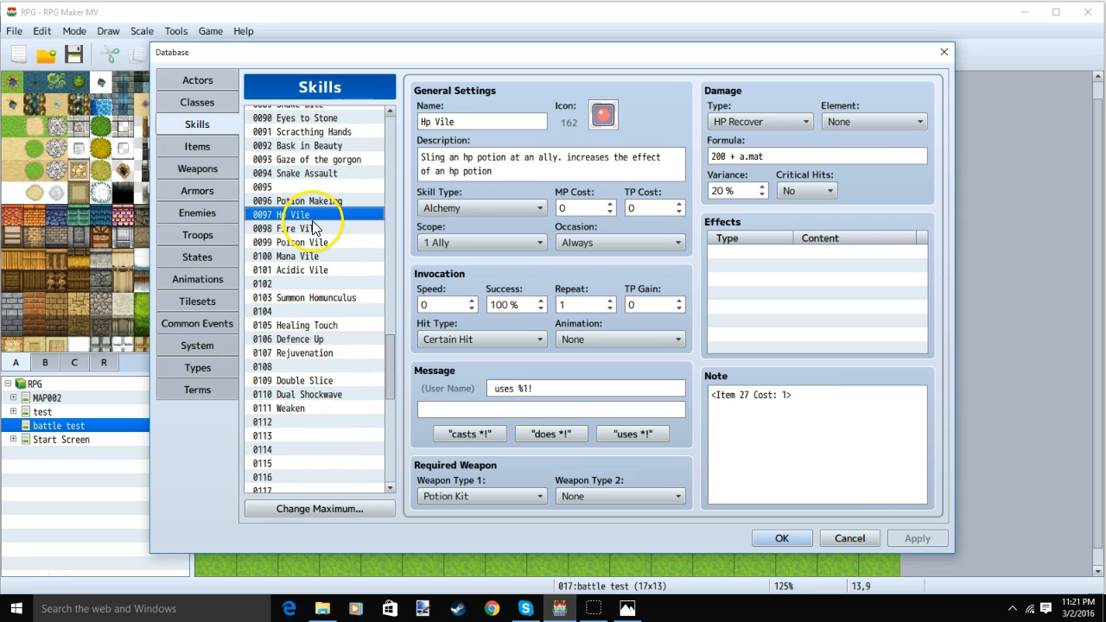
{"action": "left_click", "coordinate": [298, 221]}
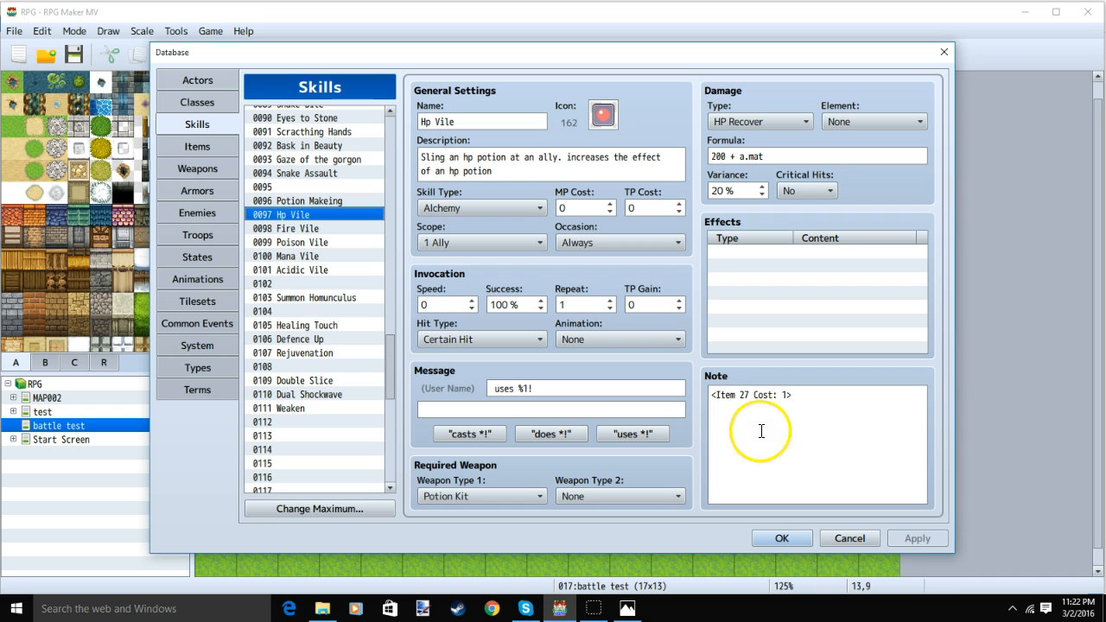
- Compare the item cost note of the Hp Vile skill with the Red Potion entry in the item database
{"action": "left_click", "coordinate": [201, 149]}
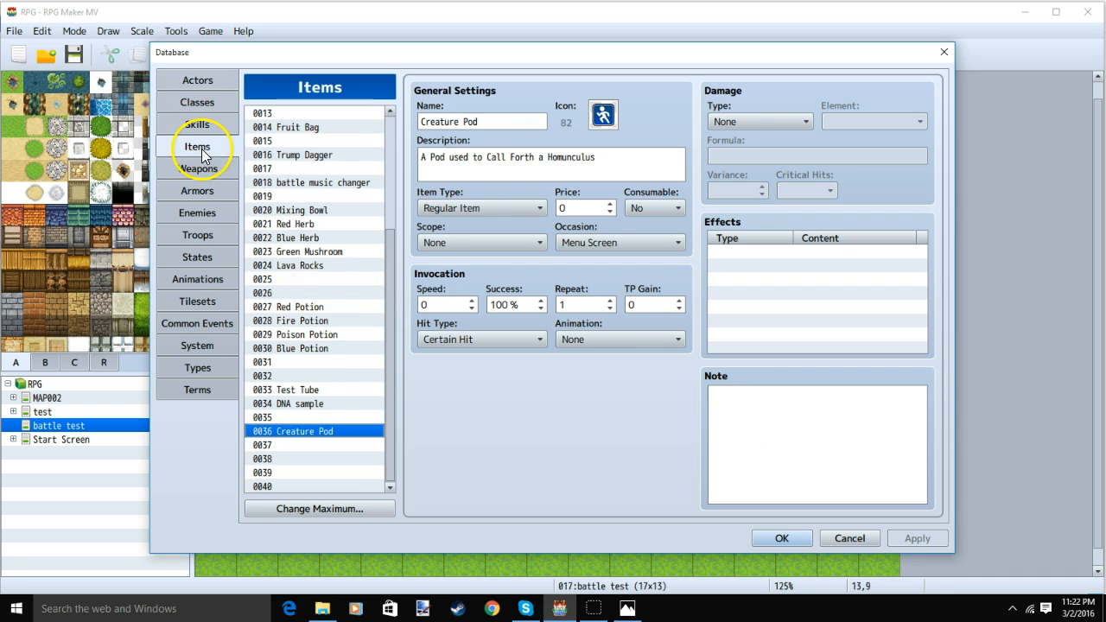
{"action": "left_click", "coordinate": [299, 308]}
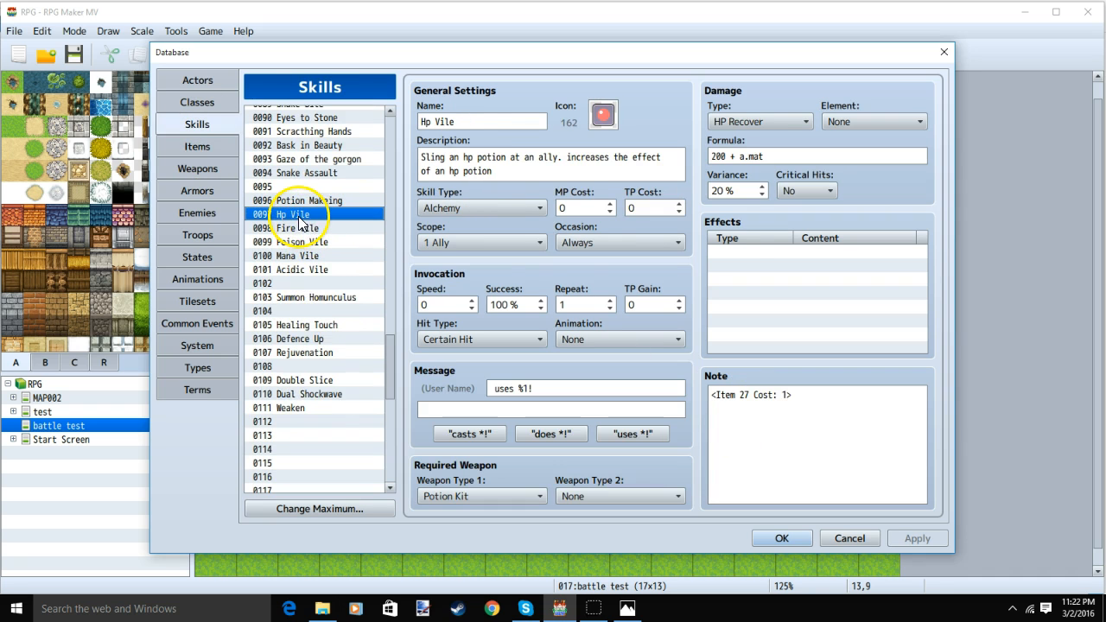
{"action": "left_click", "coordinate": [195, 145]}
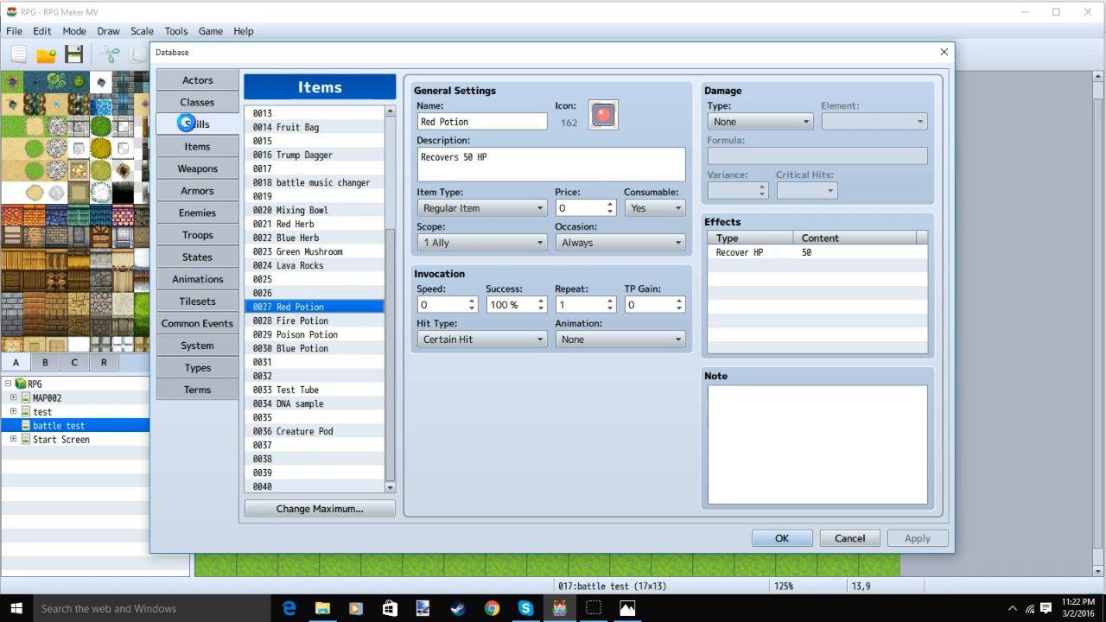
{"action": "left_click", "coordinate": [194, 122]}
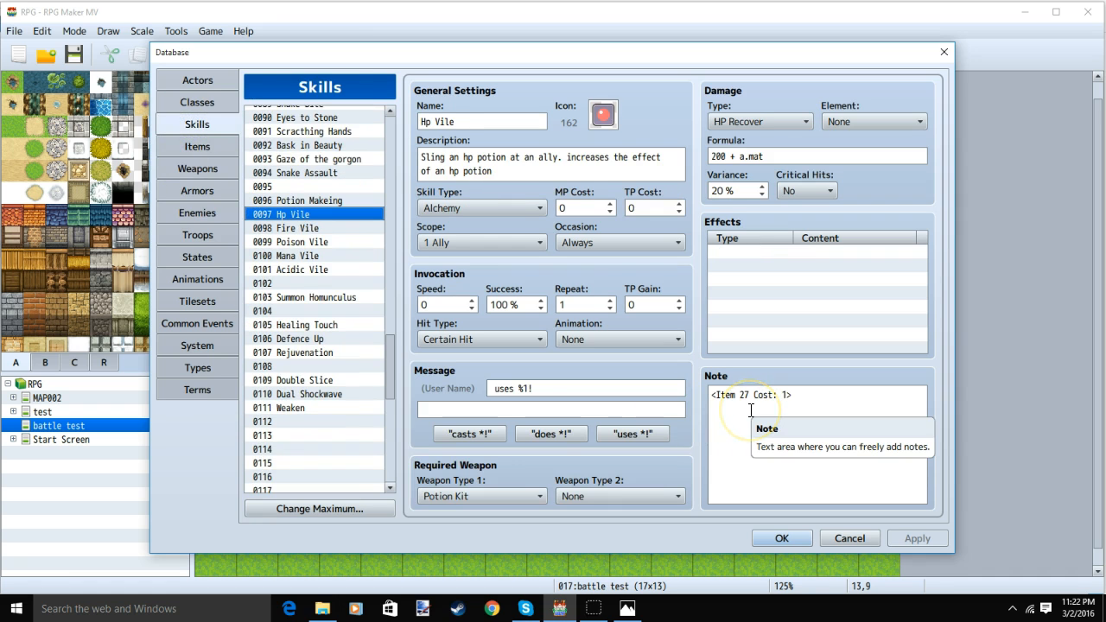
{"action": "left_click", "coordinate": [814, 402]}
{"action": "left_click", "coordinate": [784, 399]}
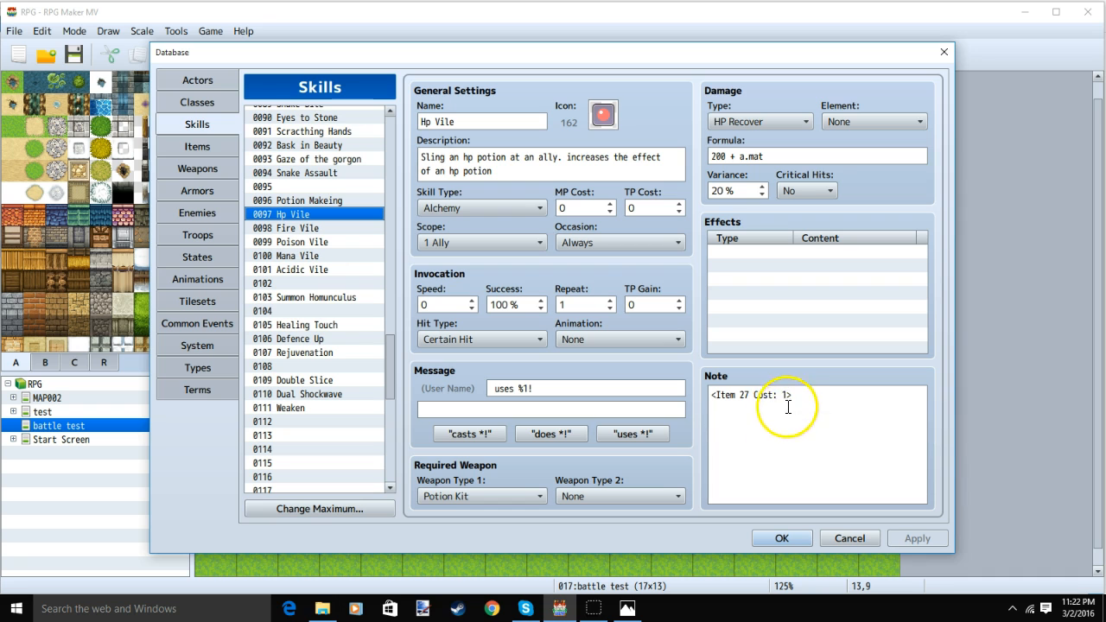
{"action": "left_click_drag", "start_coordinate": [780, 402], "coordinate": [698, 390]}
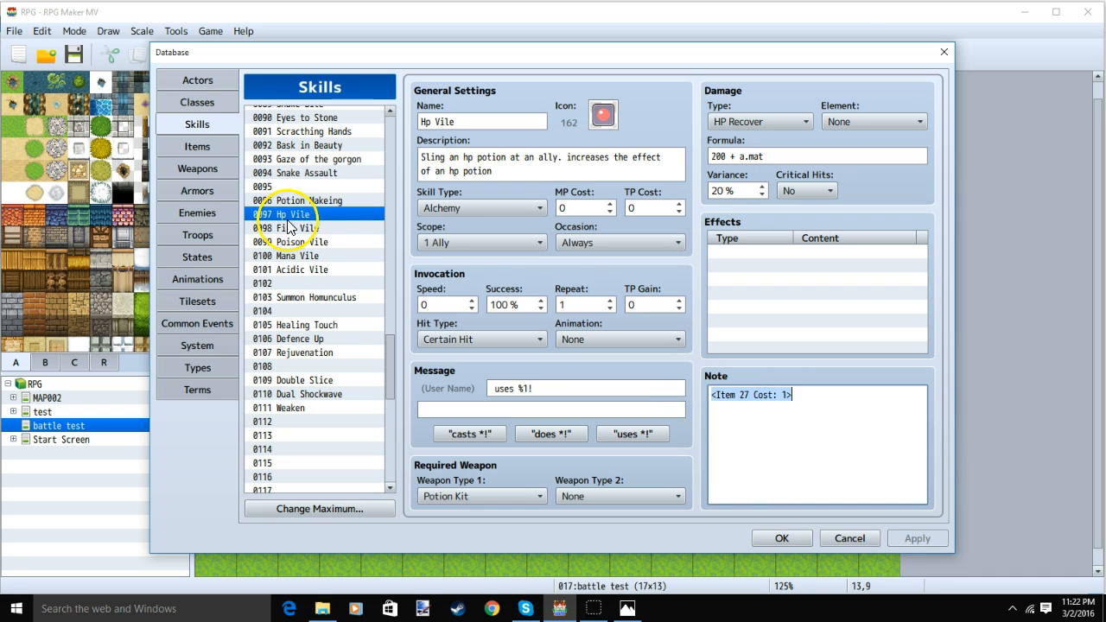
- Set the Fire Vile skill's message to "uses %1!" and review its Burn state effect
{"action": "left_click", "coordinate": [300, 230]}
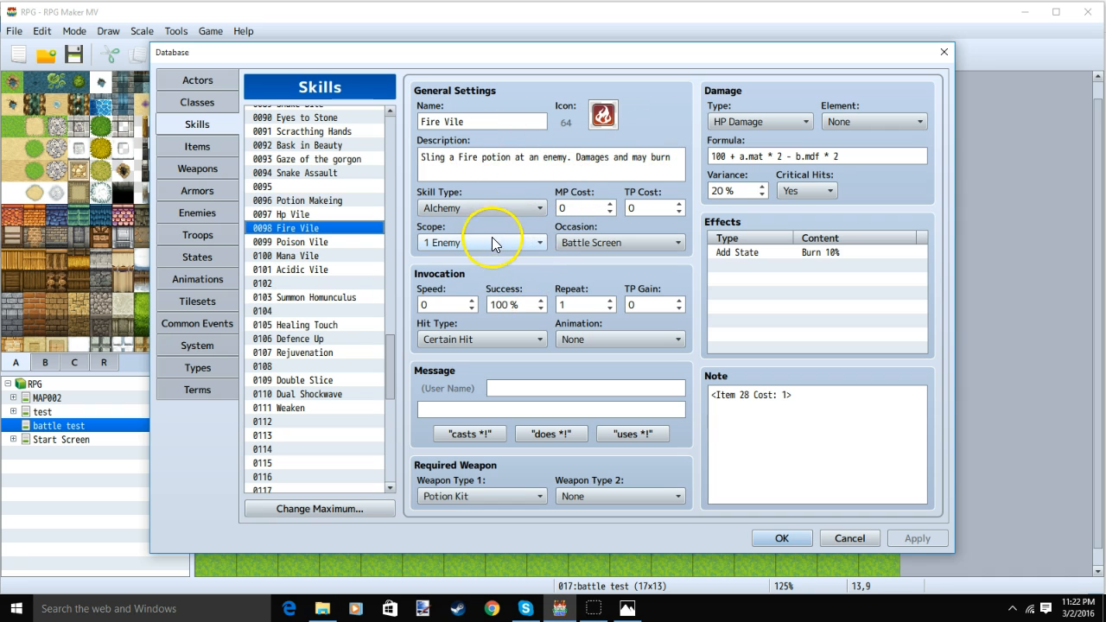
{"action": "left_click", "coordinate": [641, 439]}
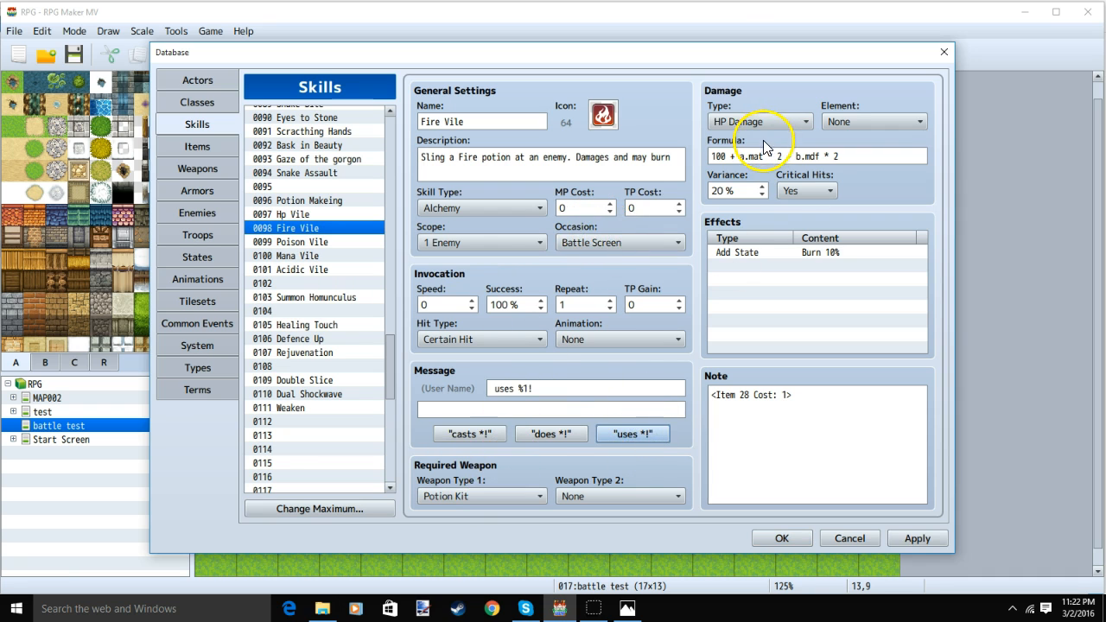
{"action": "double_click", "coordinate": [772, 252]}
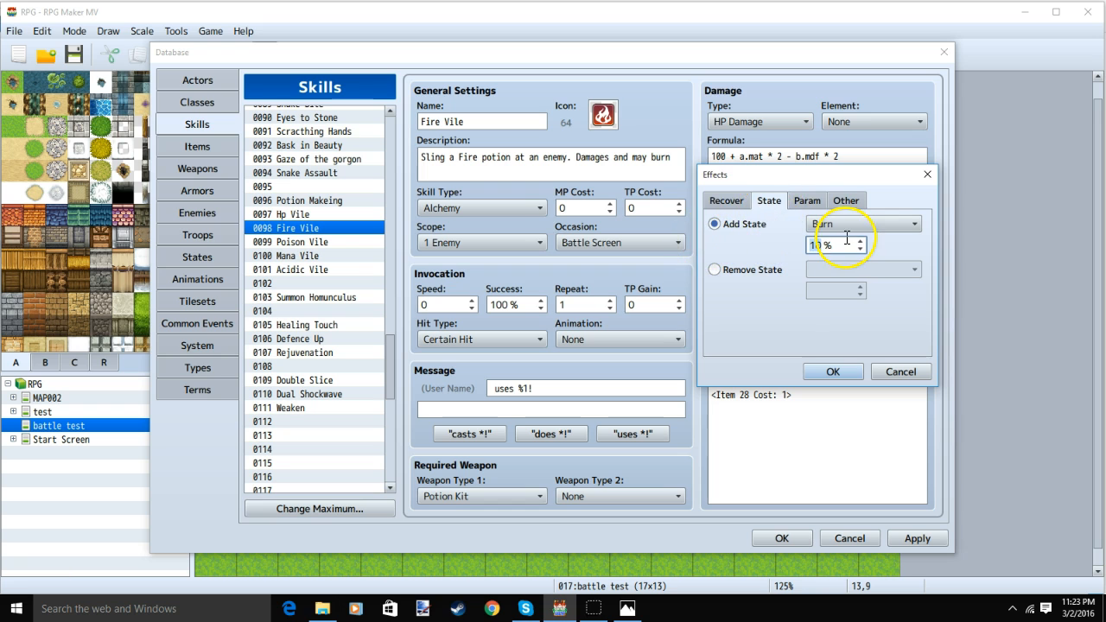
{"action": "left_click", "coordinate": [833, 371]}
- Check the Fire Vile skill's item cost note against the Fire Potion entry in the item database
{"action": "left_click", "coordinate": [805, 400]}
{"action": "triple_click", "coordinate": [764, 401]}
{"action": "left_click", "coordinate": [197, 146]}
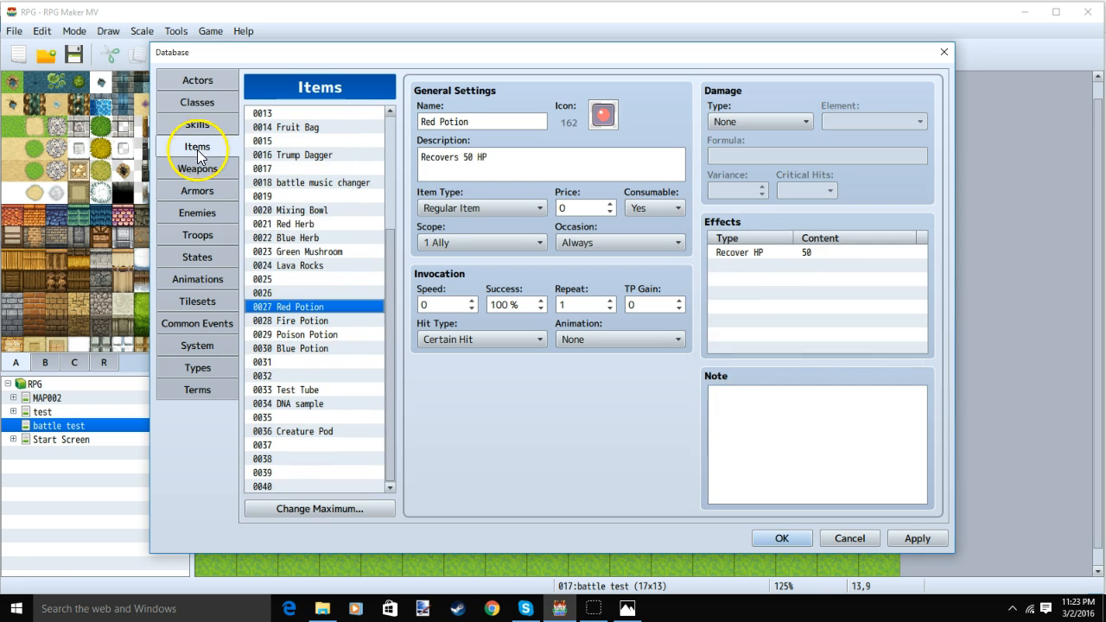
{"action": "left_click", "coordinate": [337, 321]}
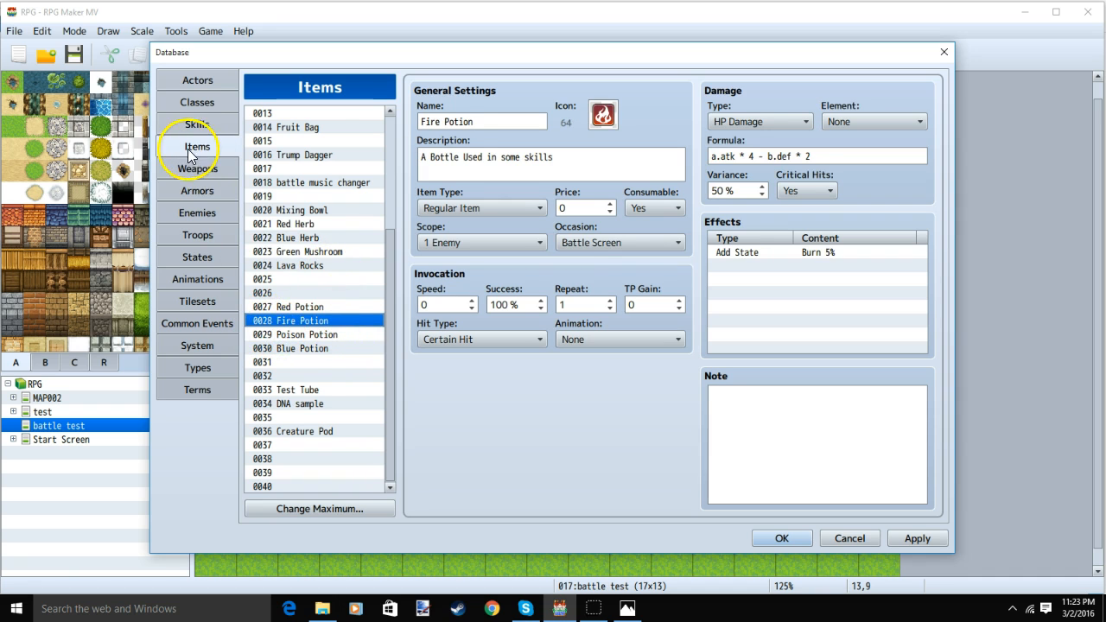
{"action": "left_click", "coordinate": [197, 123]}
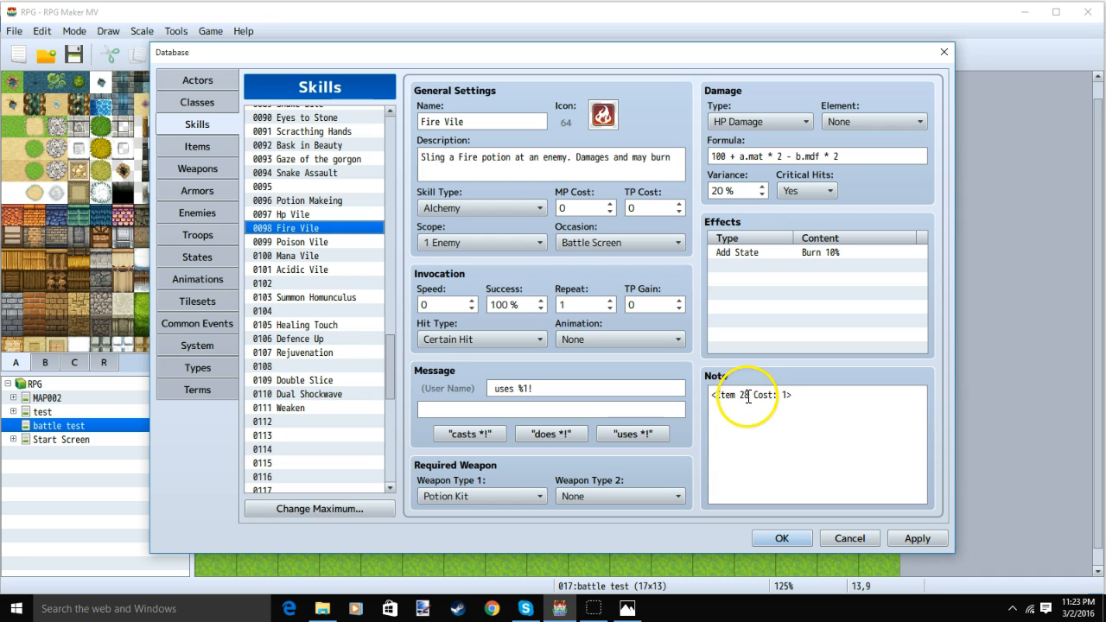
- Set the Poison Vile skill's message to "uses %1!" and review its Poison state effect
{"action": "left_click", "coordinate": [324, 242]}
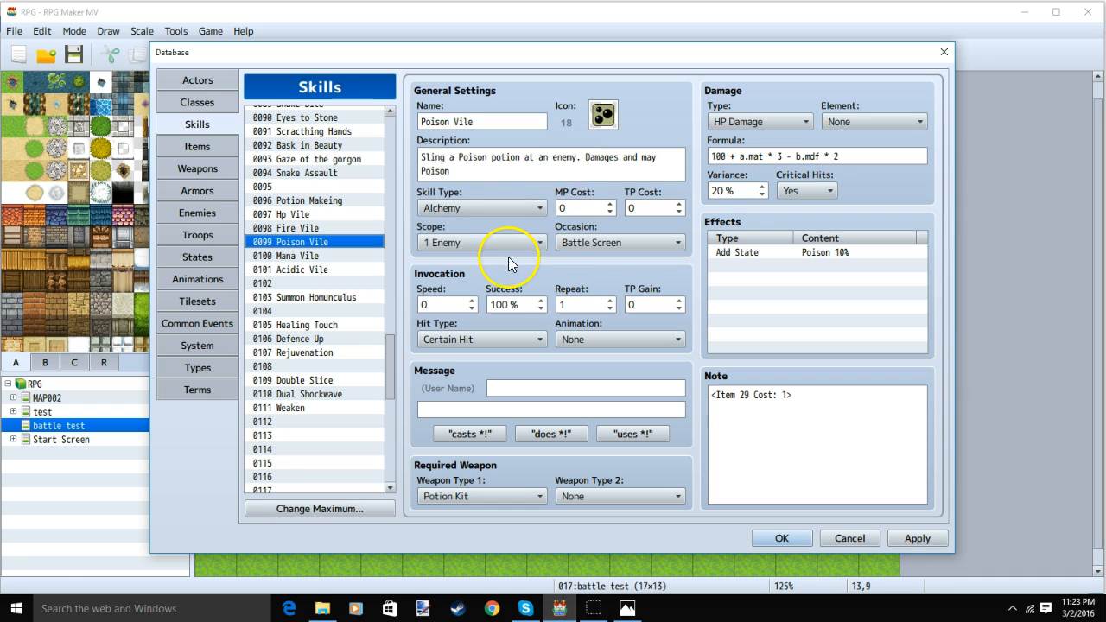
{"action": "left_click", "coordinate": [635, 435]}
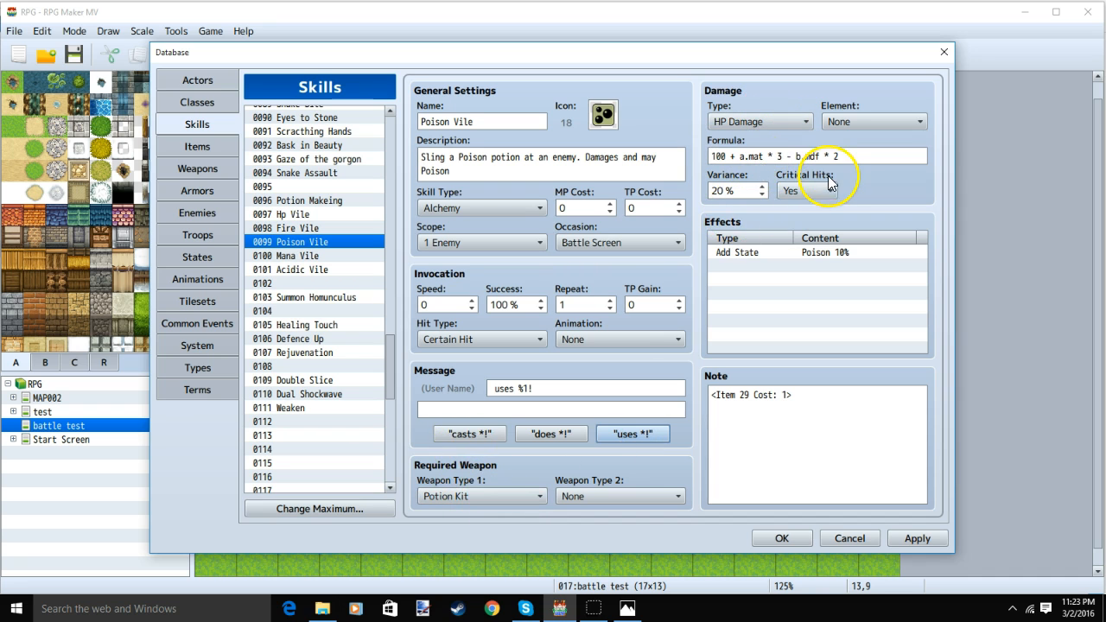
{"action": "left_click", "coordinate": [752, 254]}
{"action": "double_click", "coordinate": [752, 254]}
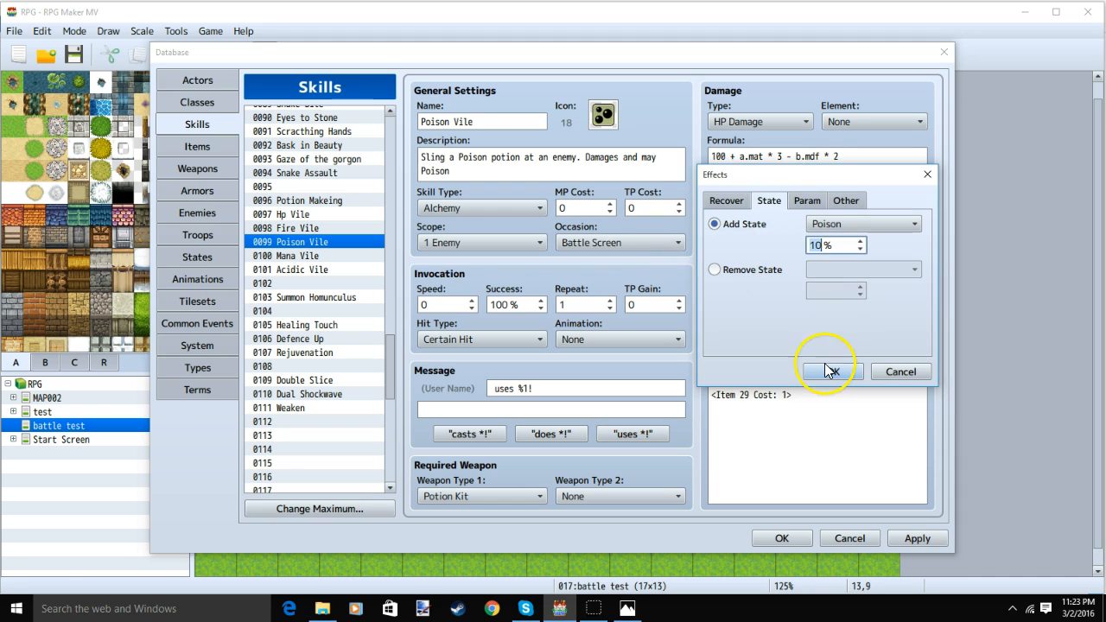
{"action": "left_click", "coordinate": [826, 367]}
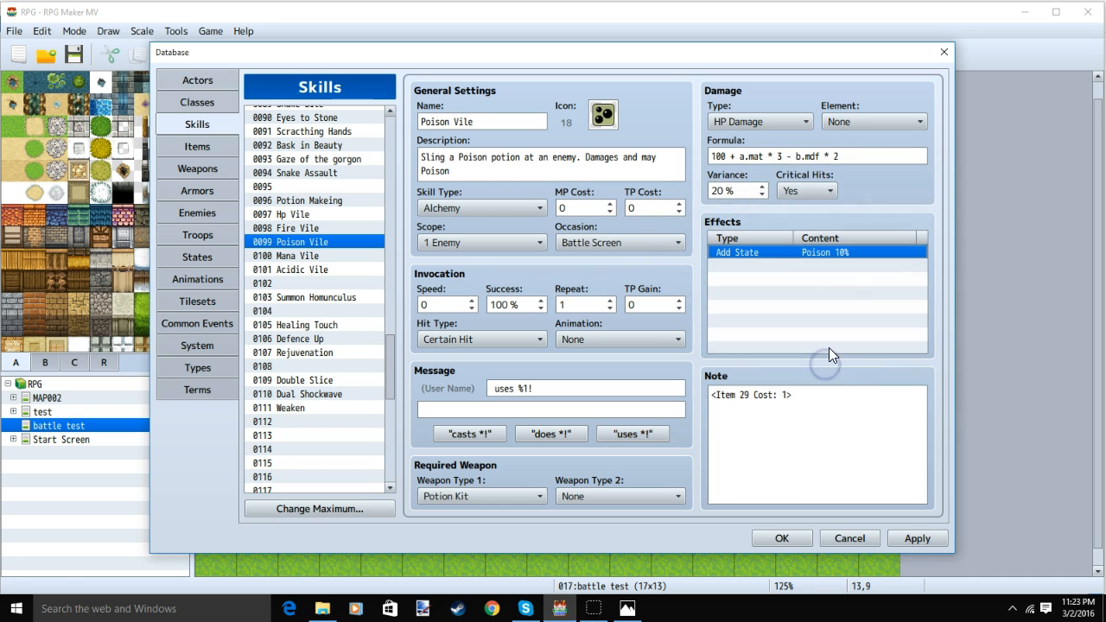
- Check the Poison Vile skill's item cost note against the Poison Potion entry in the item database
{"action": "left_click", "coordinate": [749, 402]}
{"action": "left_click", "coordinate": [215, 147]}
{"action": "left_click", "coordinate": [333, 324]}
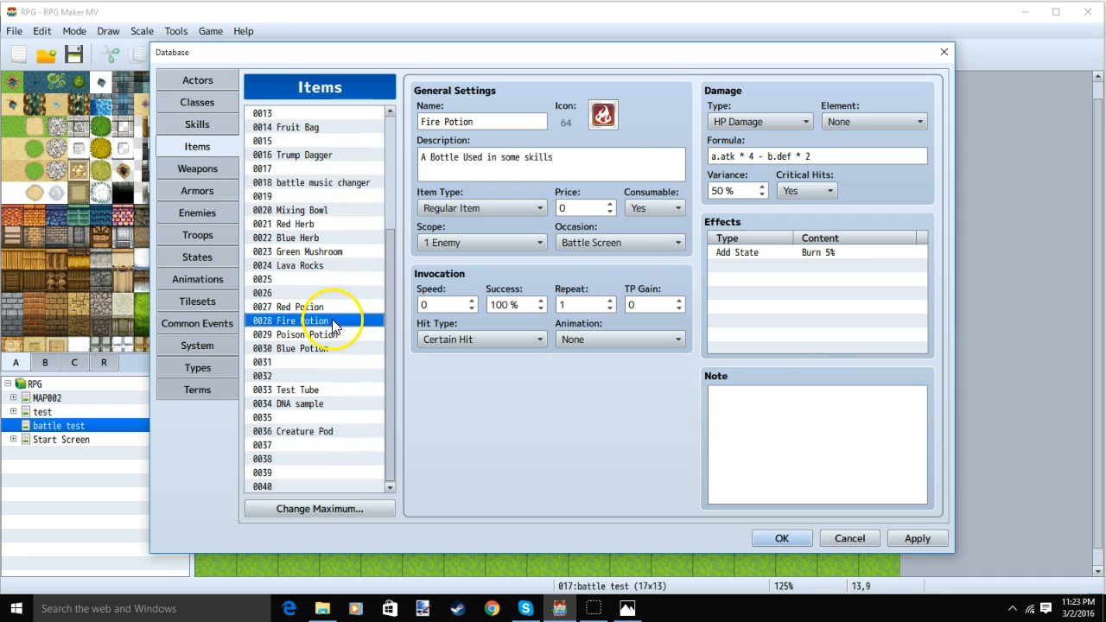
{"action": "left_click", "coordinate": [332, 334]}
{"action": "left_click", "coordinate": [198, 124]}
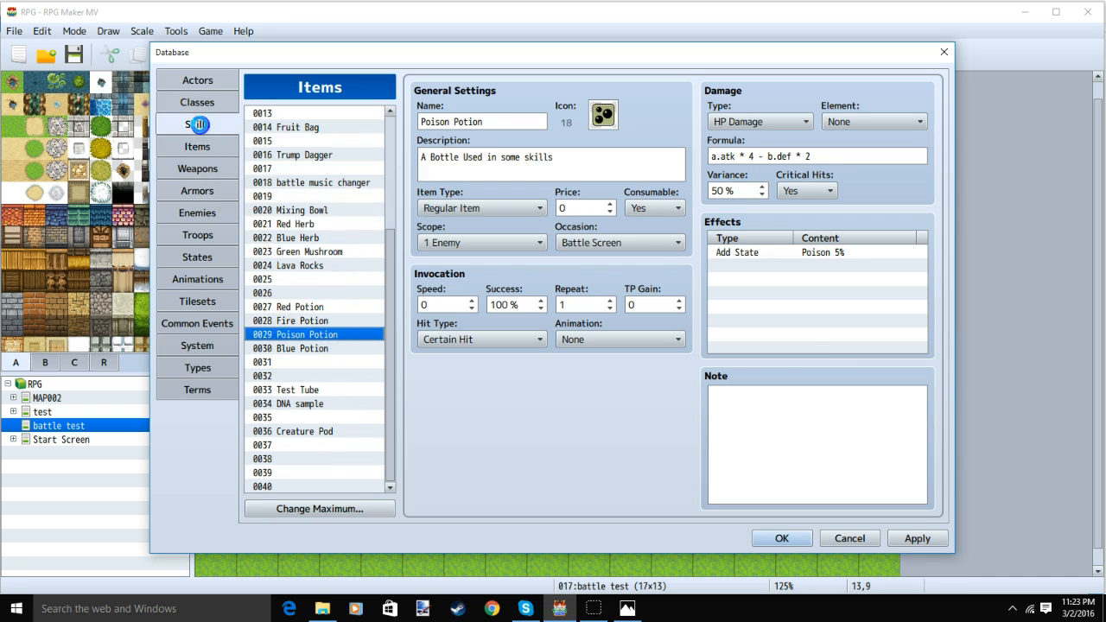
{"action": "left_click", "coordinate": [735, 416]}
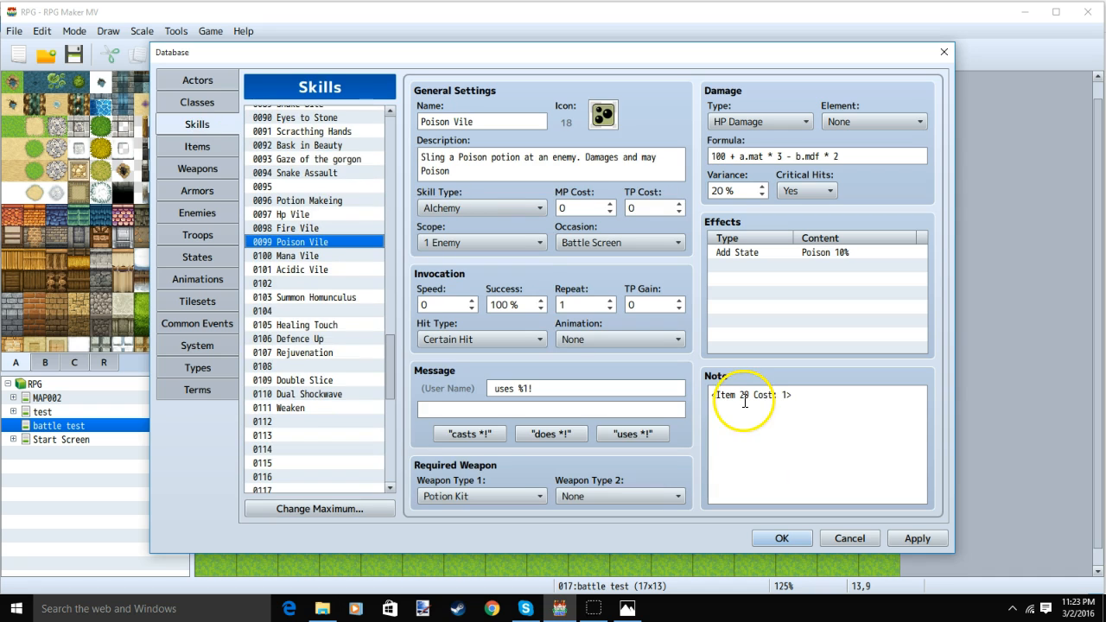
- Set the Mana Vile skill's message to "uses %1!" and review its item cost note
{"action": "left_click", "coordinate": [344, 256]}
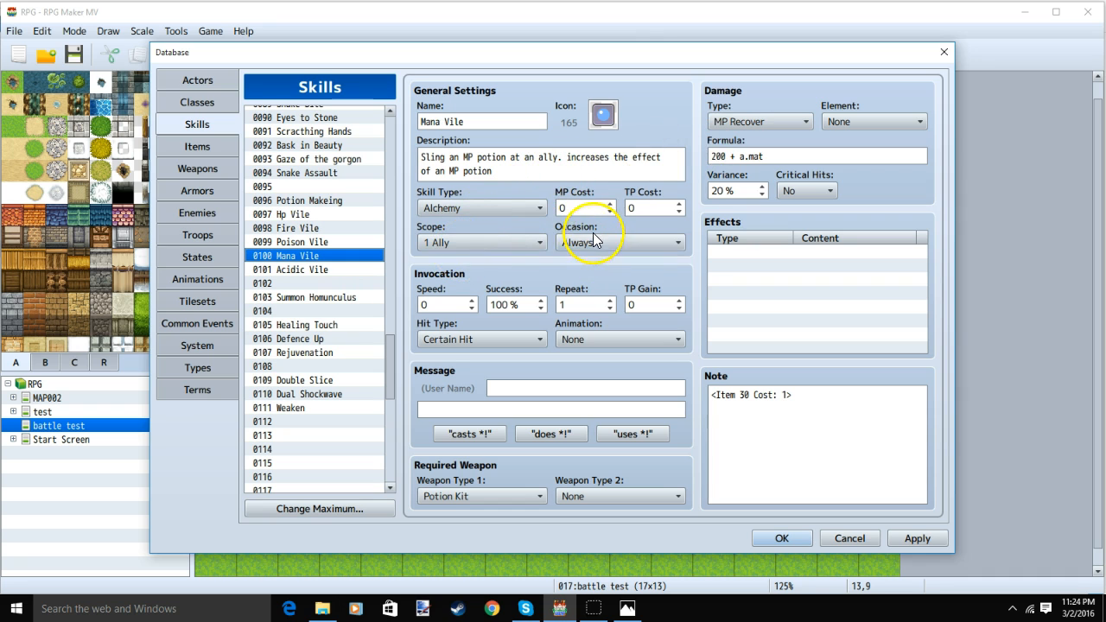
{"action": "left_click", "coordinate": [653, 436]}
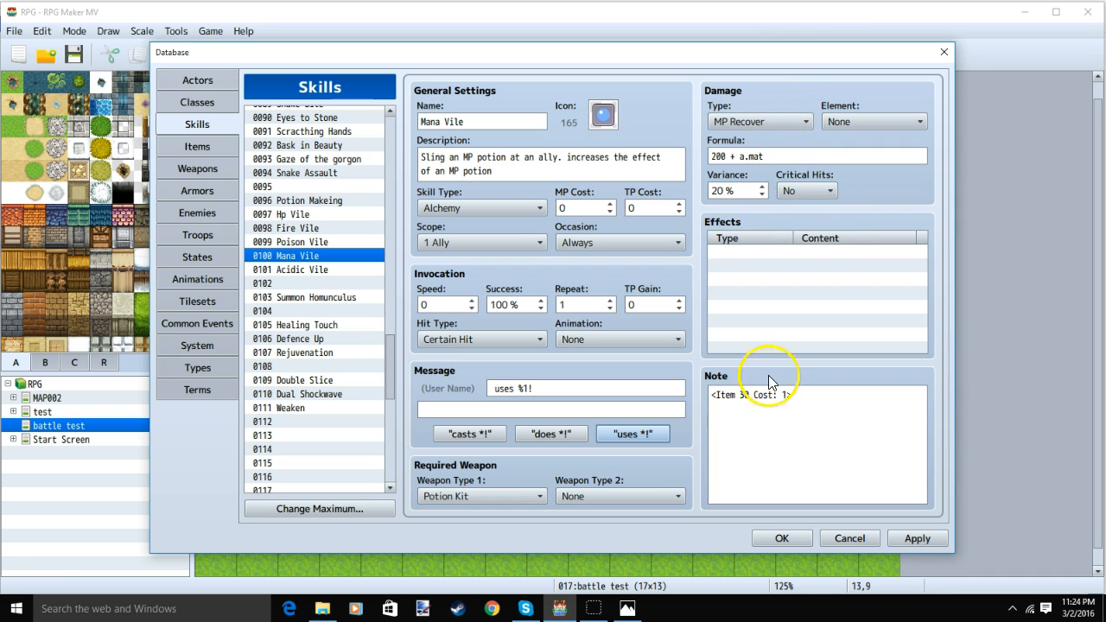
{"action": "triple_click", "coordinate": [736, 395]}
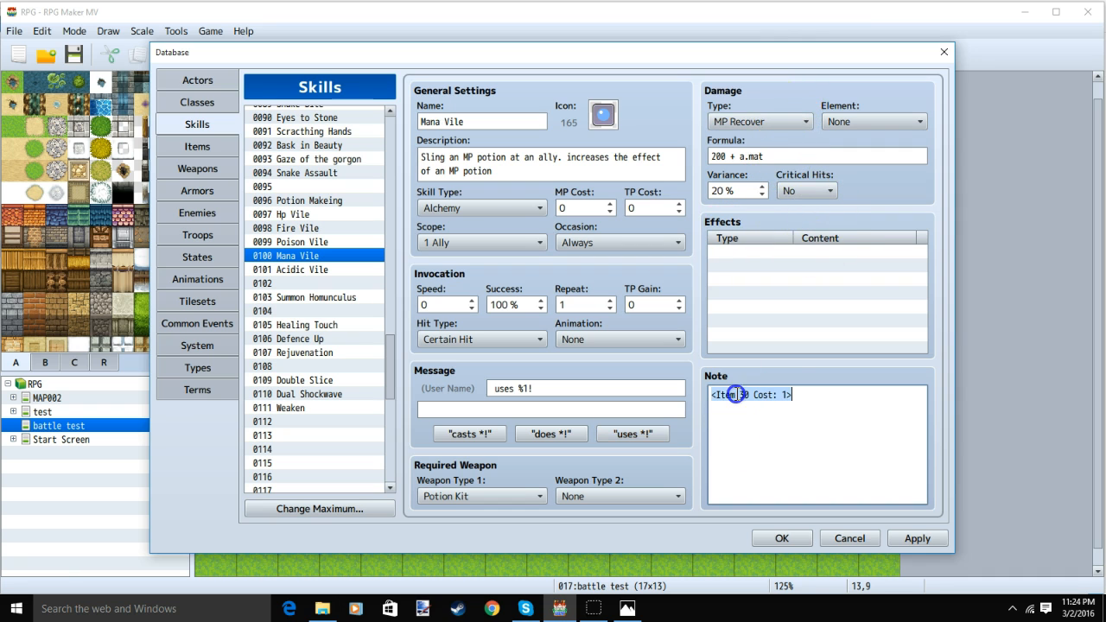
- Set the Acidic Vile skill's message to "uses %1!" and review its Burn and Poison state effects
{"action": "left_click", "coordinate": [314, 269]}
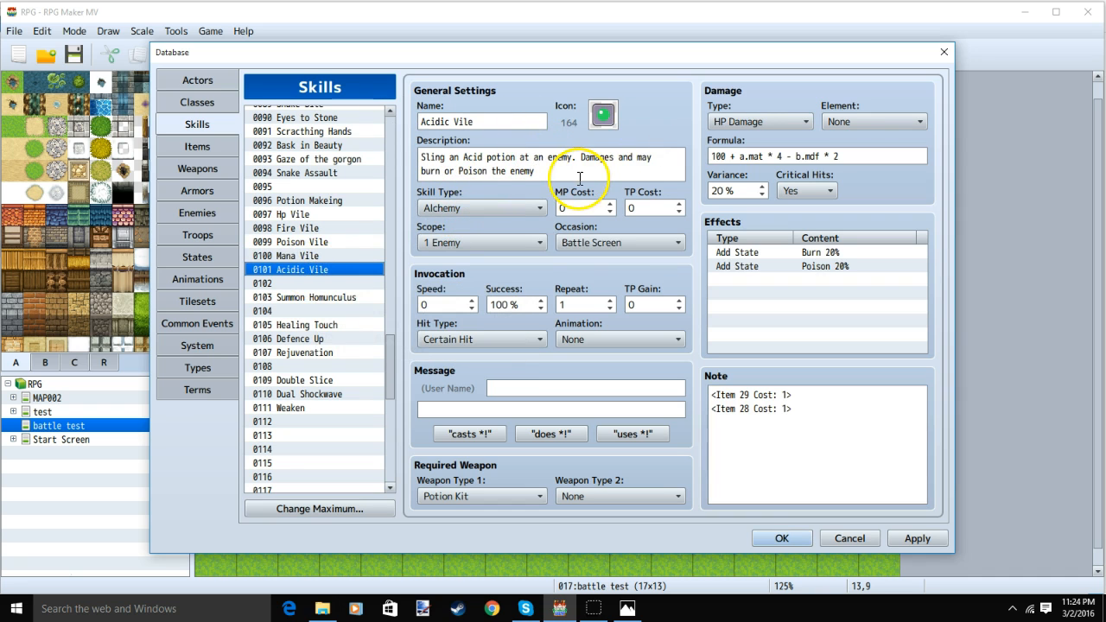
{"action": "left_click", "coordinate": [504, 242]}
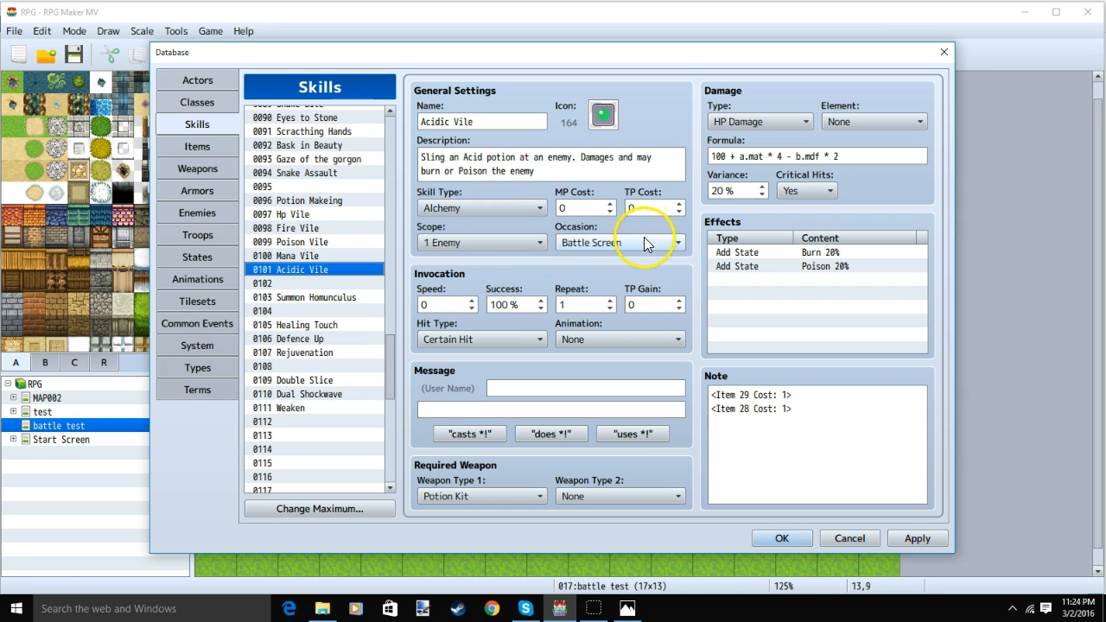
{"action": "left_click", "coordinate": [640, 432]}
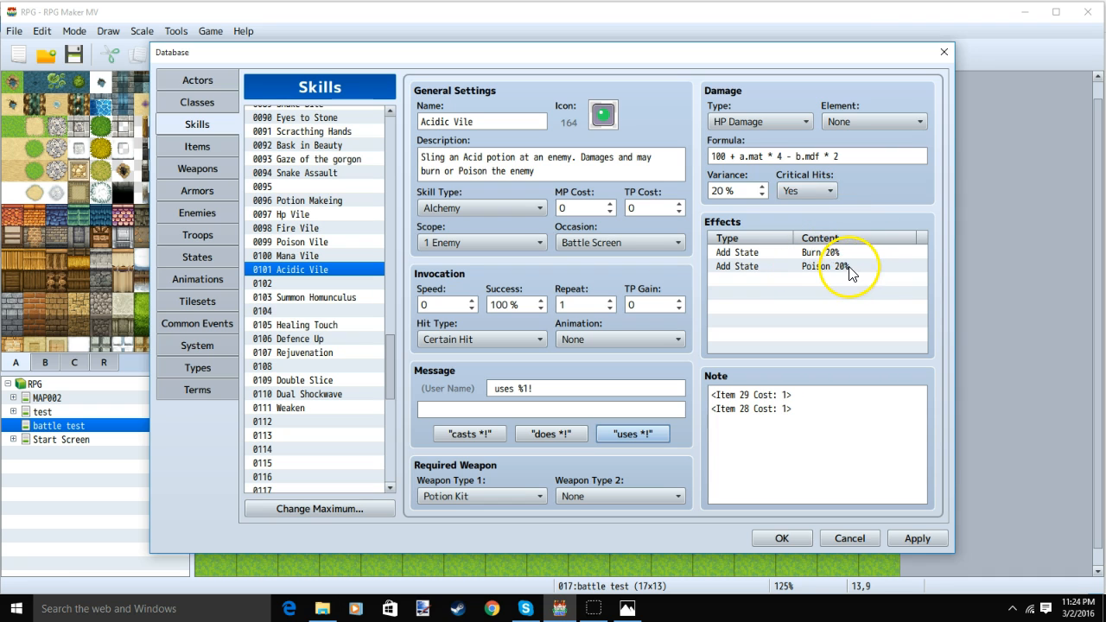
{"action": "double_click", "coordinate": [825, 253]}
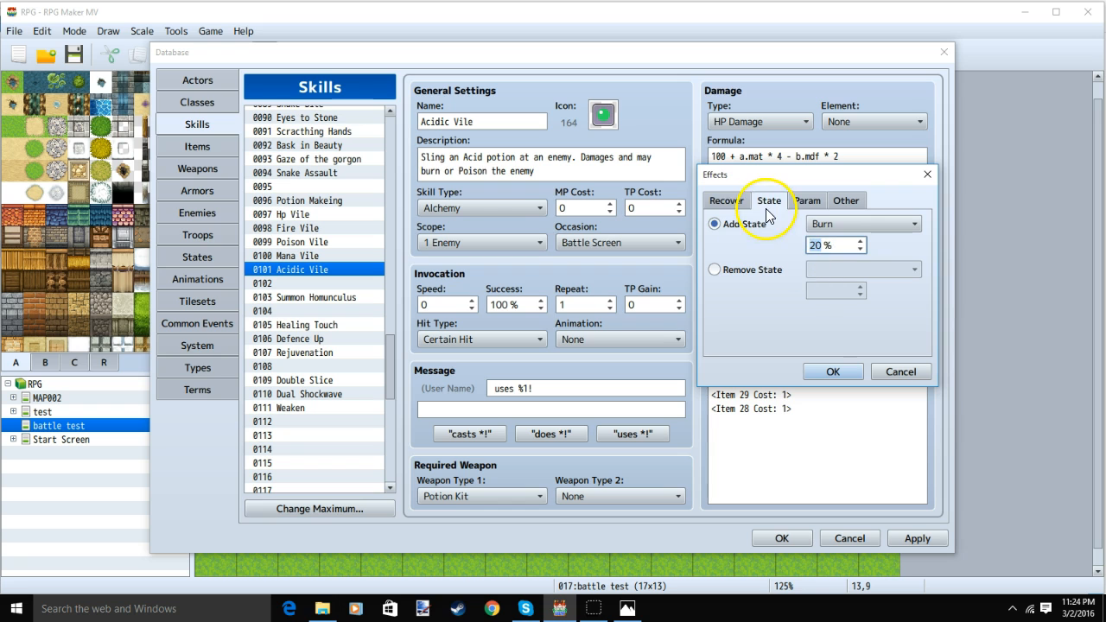
{"action": "left_click", "coordinate": [926, 175]}
{"action": "left_click", "coordinate": [812, 268]}
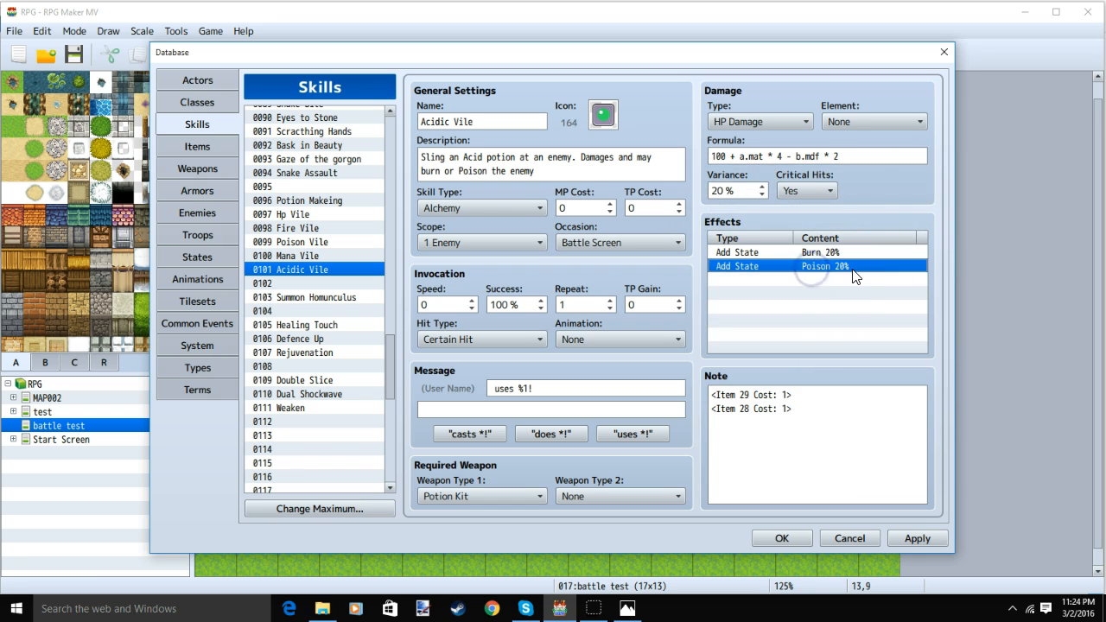
- Check Acidic Vile's item cost notes against the Fire Potion and Poison Potion items, and view the Summon Homunculus skill
{"action": "left_click", "coordinate": [782, 416]}
{"action": "left_click", "coordinate": [782, 416]}
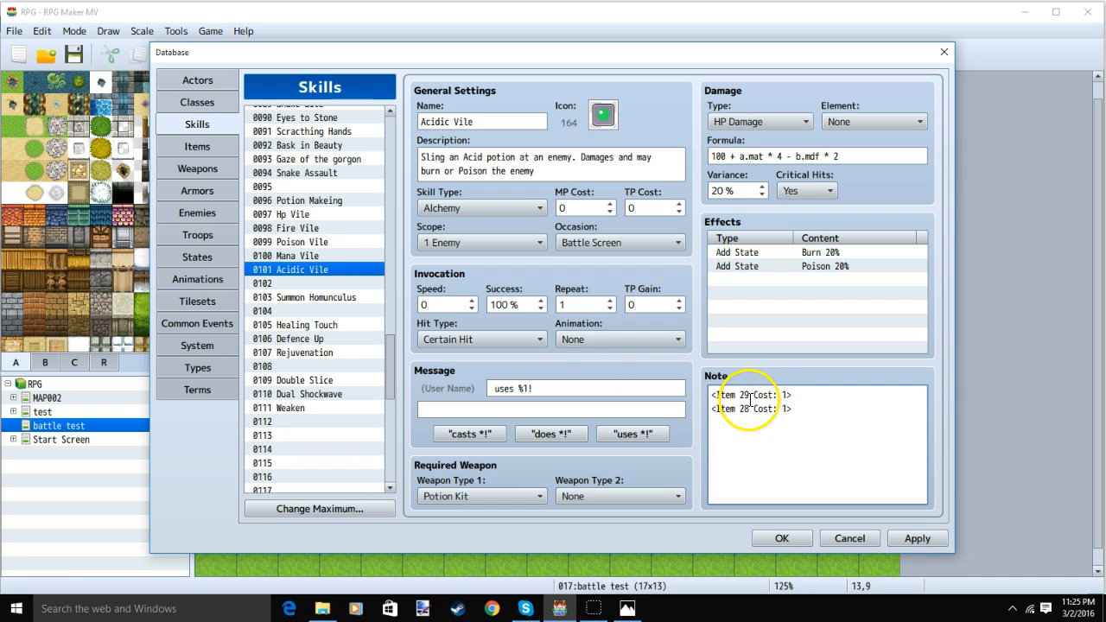
{"action": "left_click", "coordinate": [218, 149]}
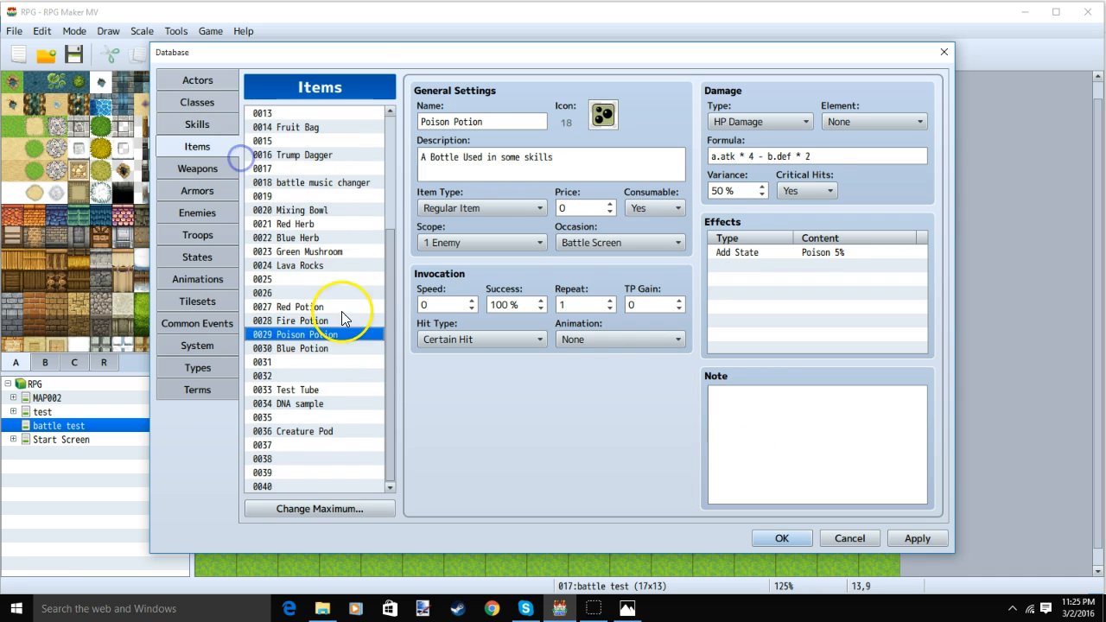
{"action": "left_click", "coordinate": [324, 321]}
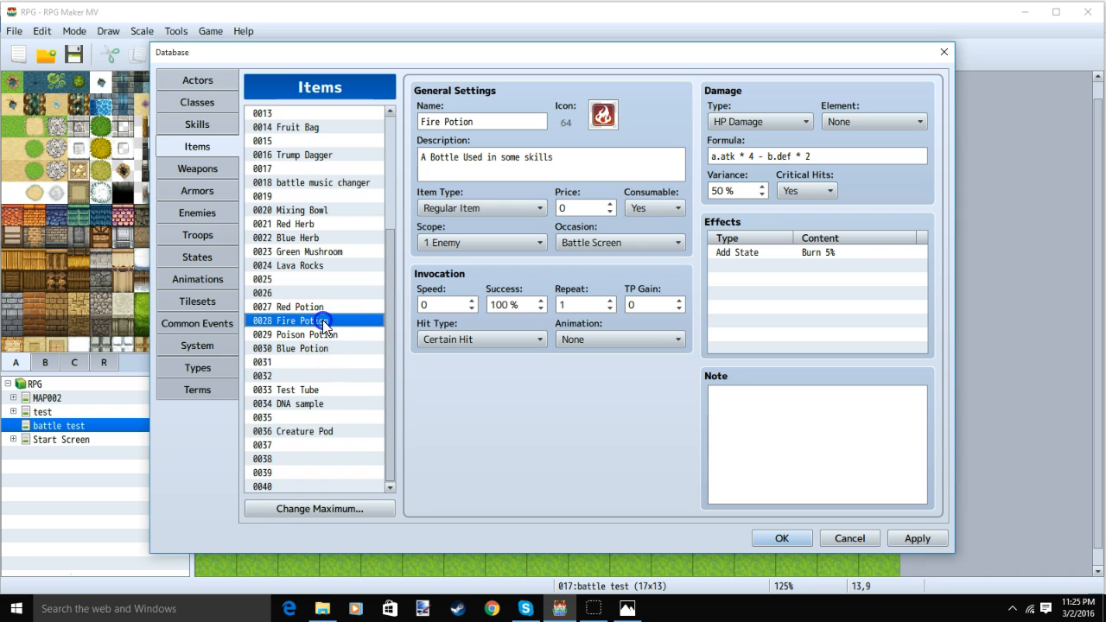
{"action": "left_click", "coordinate": [324, 336]}
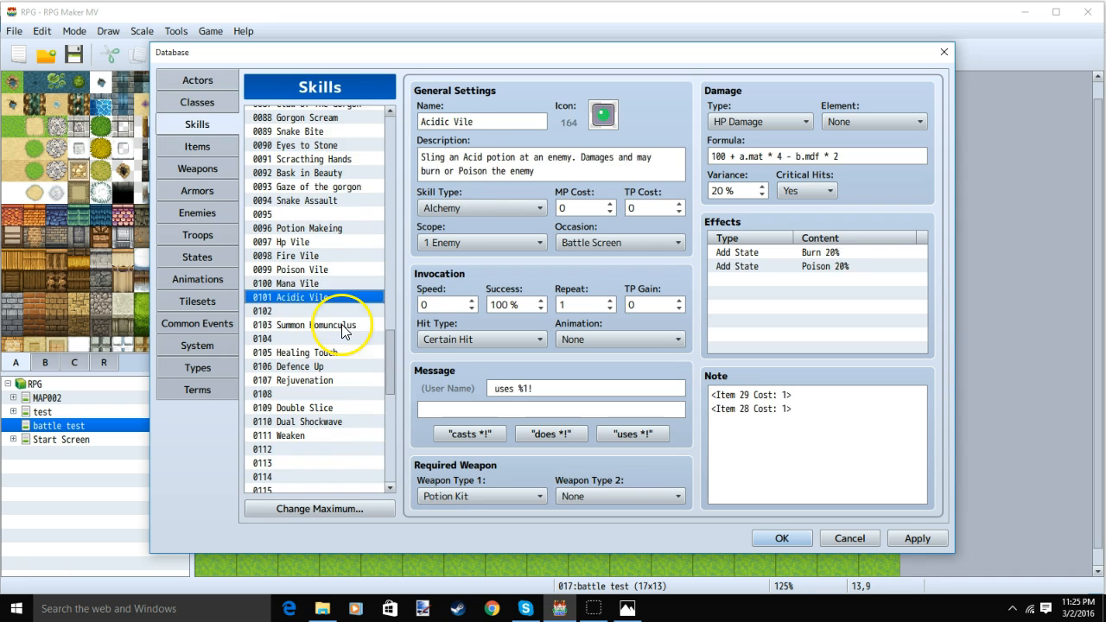
{"action": "left_click", "coordinate": [345, 325]}
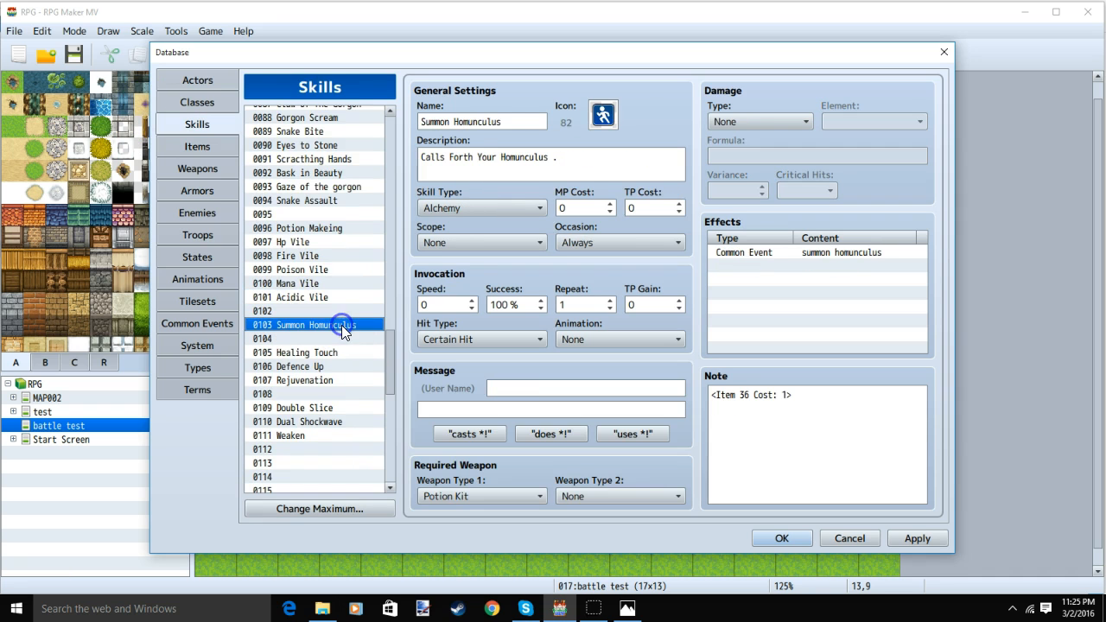
{"action": "scroll", "coordinate": [337, 341], "scroll_direction": "down", "scroll_amount": 1}
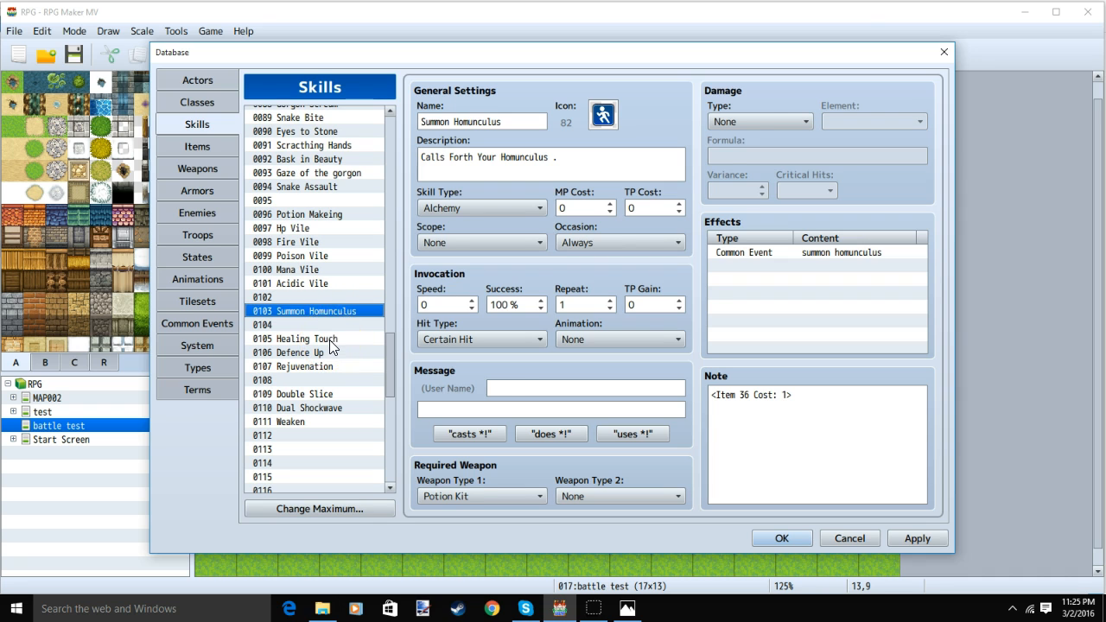
- Set the Healing Touch skill's occasion to Always
{"action": "left_click", "coordinate": [329, 339]}
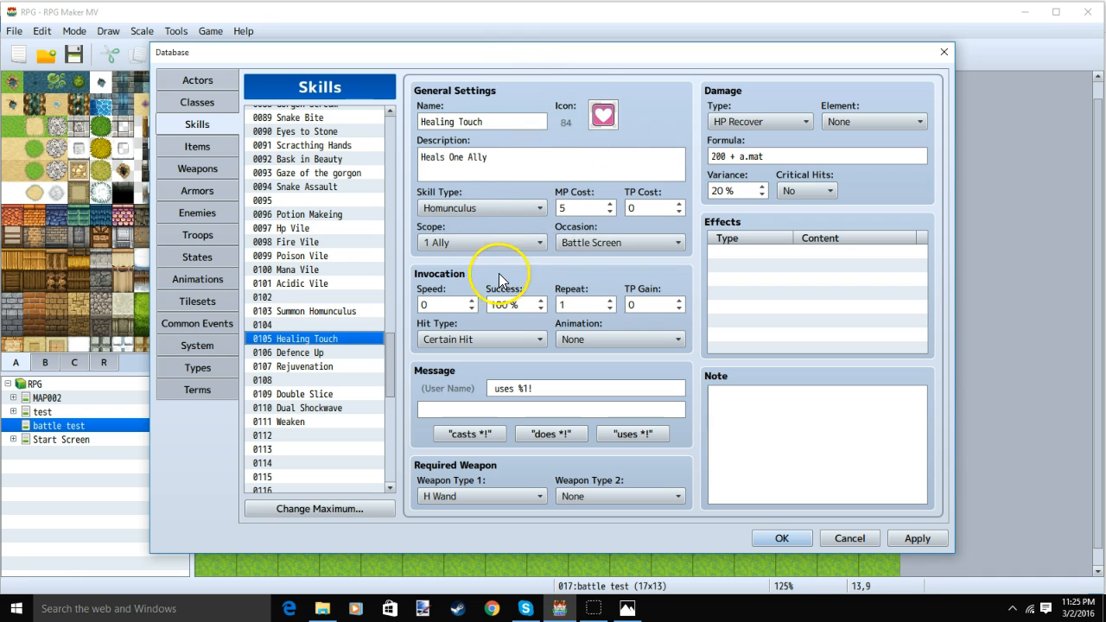
{"action": "left_click", "coordinate": [619, 243]}
{"action": "left_click", "coordinate": [601, 259]}
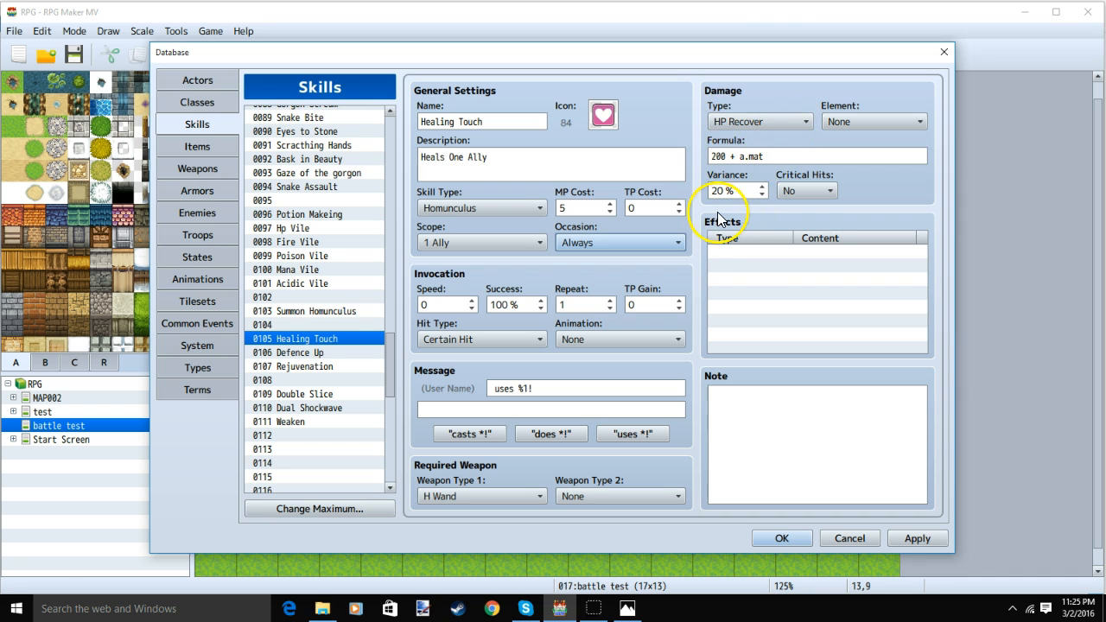
- Examine the Defence Up skill's Defense buff effect and leave it without saving
{"action": "left_click", "coordinate": [298, 353]}
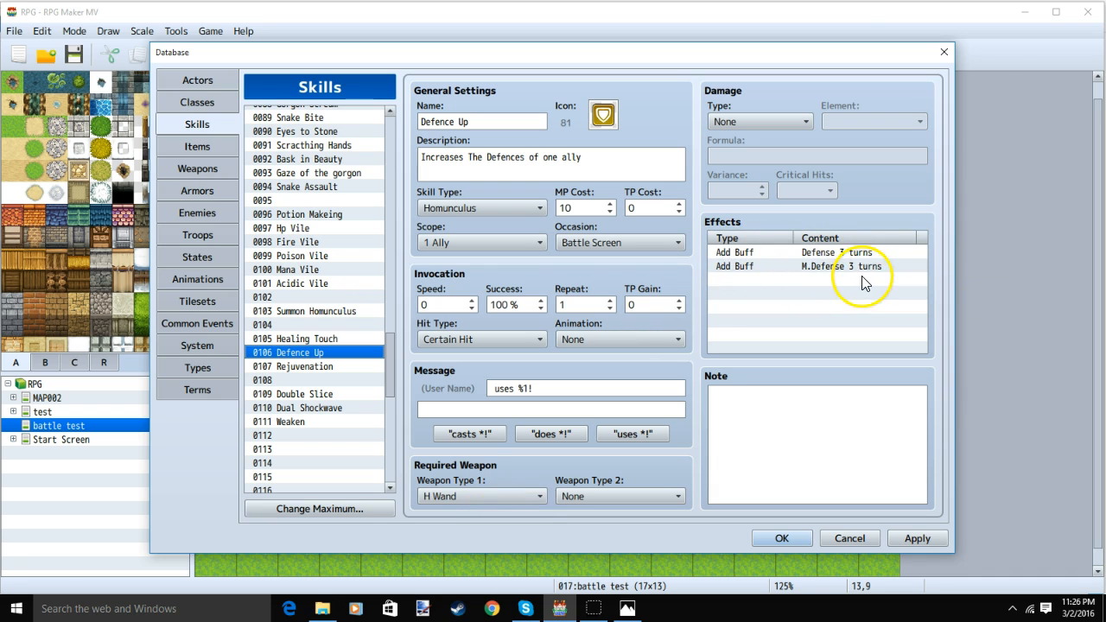
{"action": "double_click", "coordinate": [771, 252]}
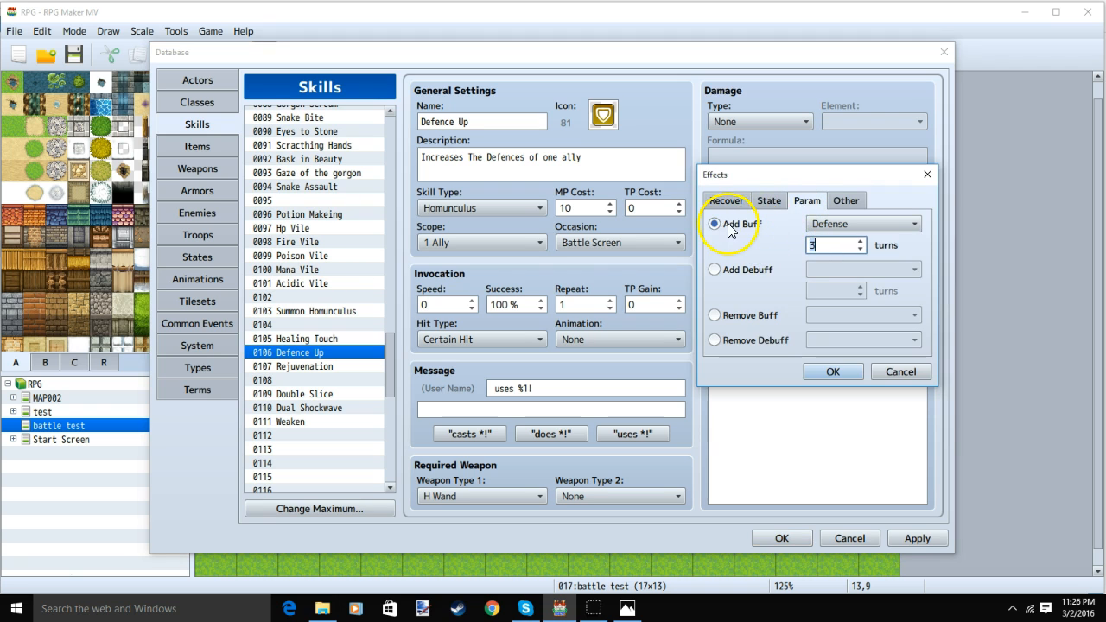
{"action": "left_click", "coordinate": [827, 223]}
{"action": "left_click", "coordinate": [793, 271]}
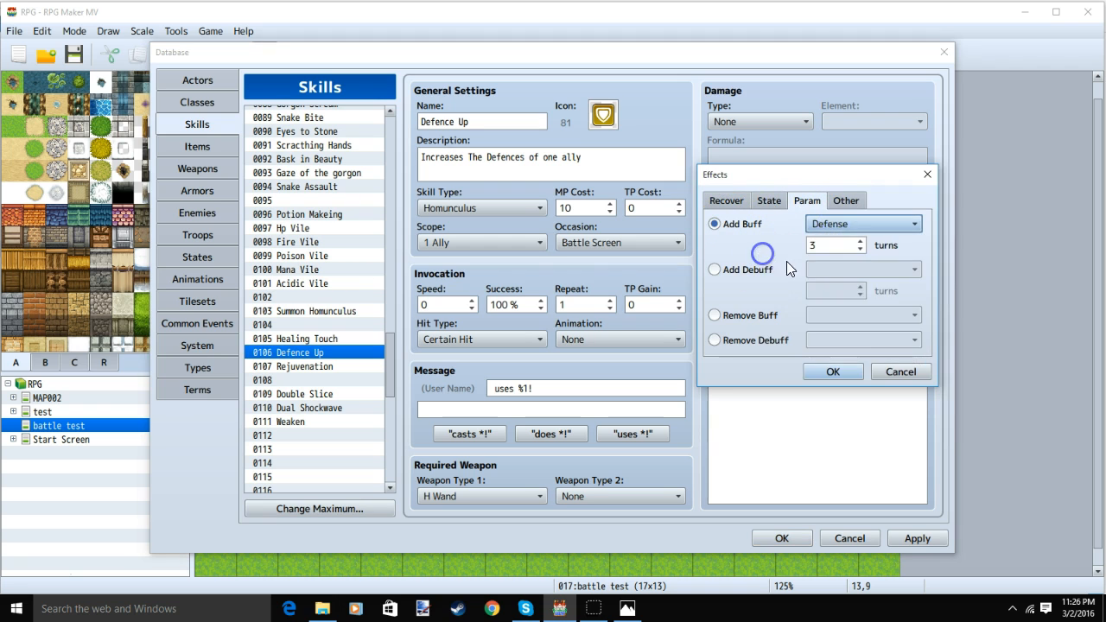
{"action": "left_click", "coordinate": [927, 175]}
- Examine the Rejuvenation skill's Remove State effects, including the state options of the Poison entry
{"action": "left_click", "coordinate": [325, 365]}
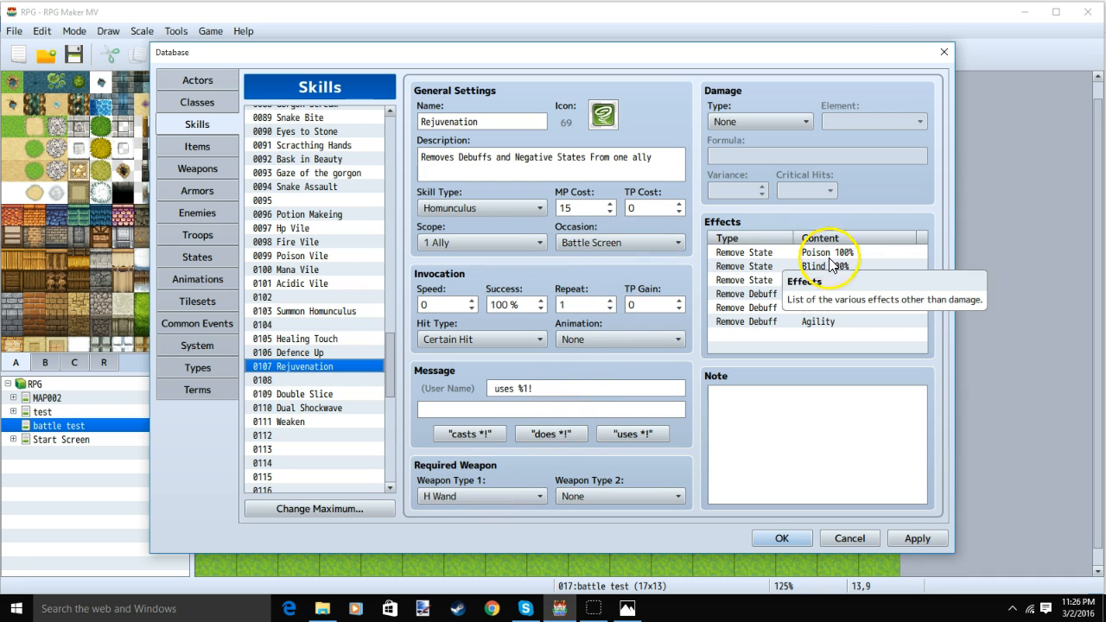
{"action": "double_click", "coordinate": [783, 253]}
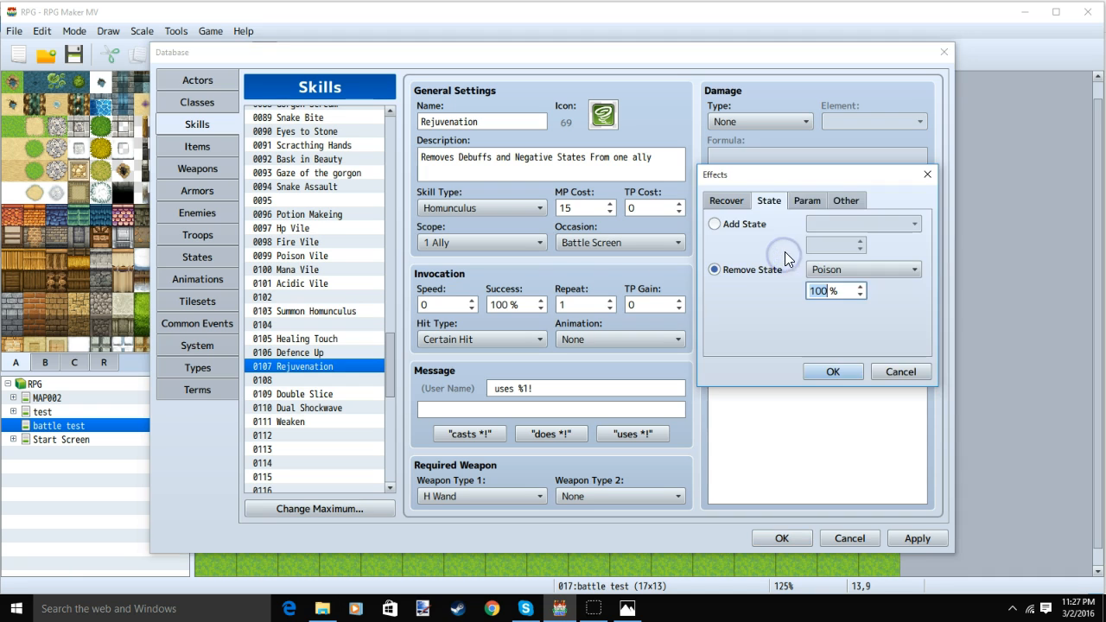
{"action": "left_click_drag", "start_coordinate": [717, 175], "coordinate": [523, 175]}
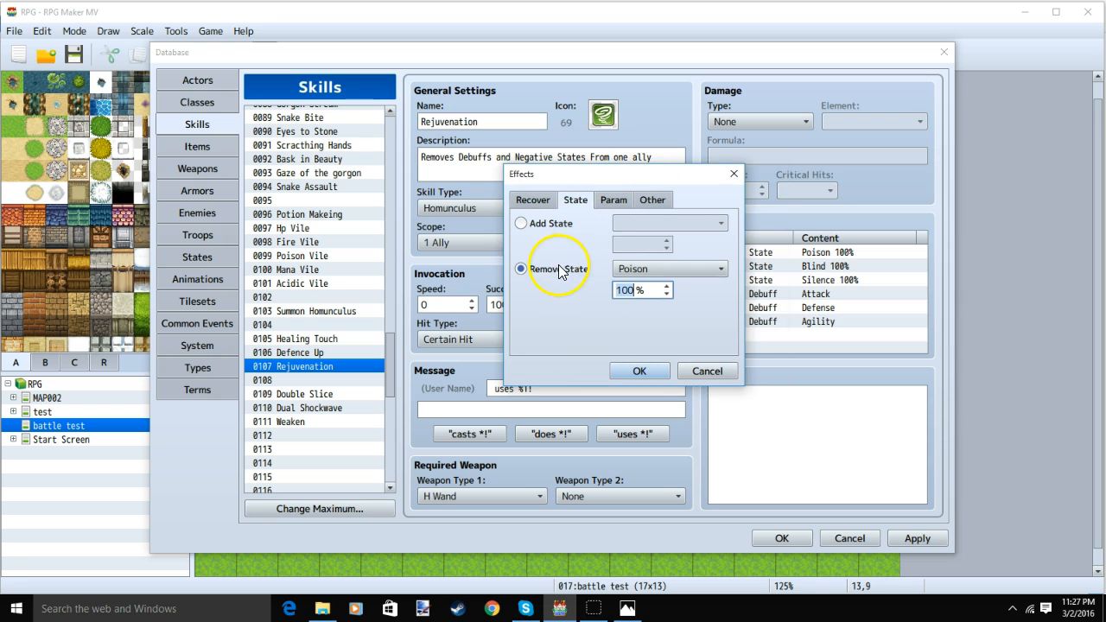
{"action": "left_click", "coordinate": [655, 274]}
{"action": "left_click", "coordinate": [592, 335]}
{"action": "key", "text": "Escape"}
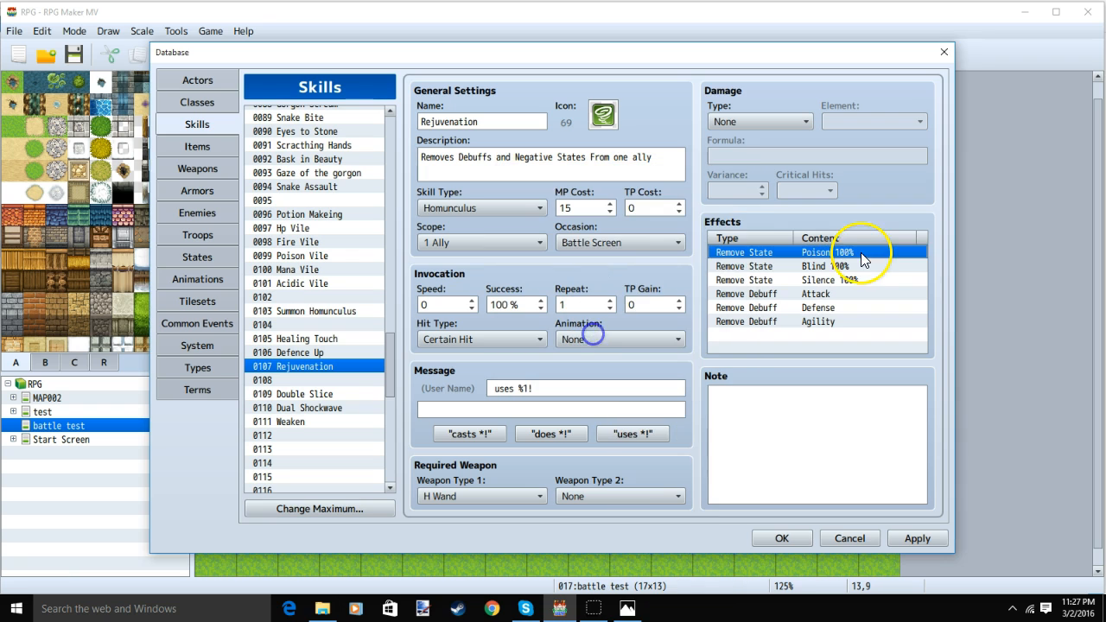
{"action": "left_click", "coordinate": [853, 267]}
{"action": "left_click", "coordinate": [852, 278]}
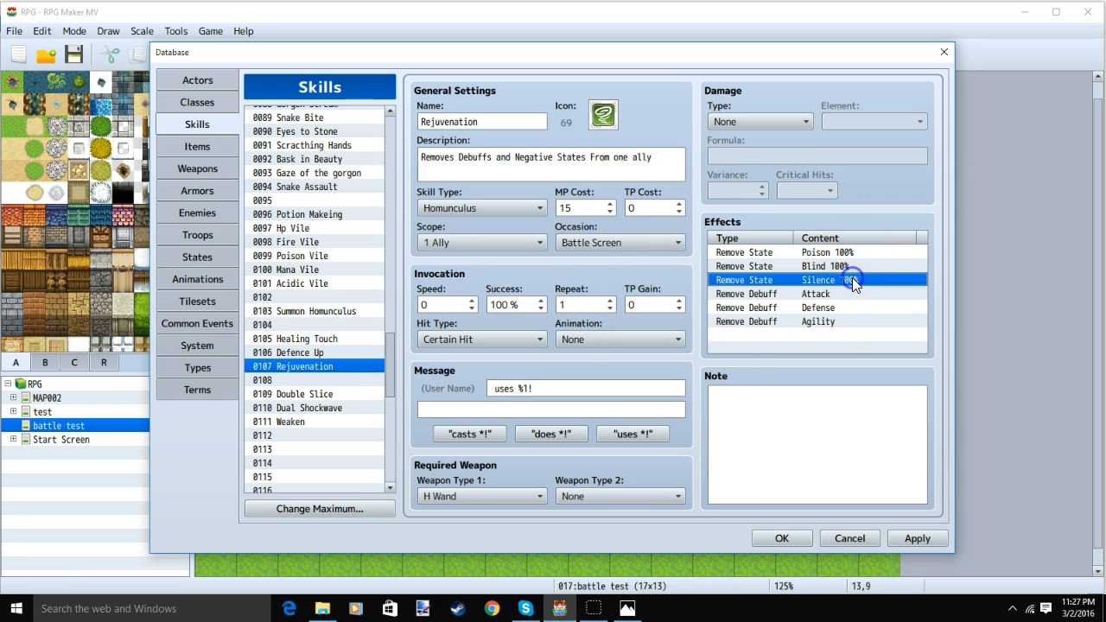
- Examine Rejuvenation's Remove Debuff effects, including the parameter options of the Attack entry
{"action": "left_click", "coordinate": [777, 307]}
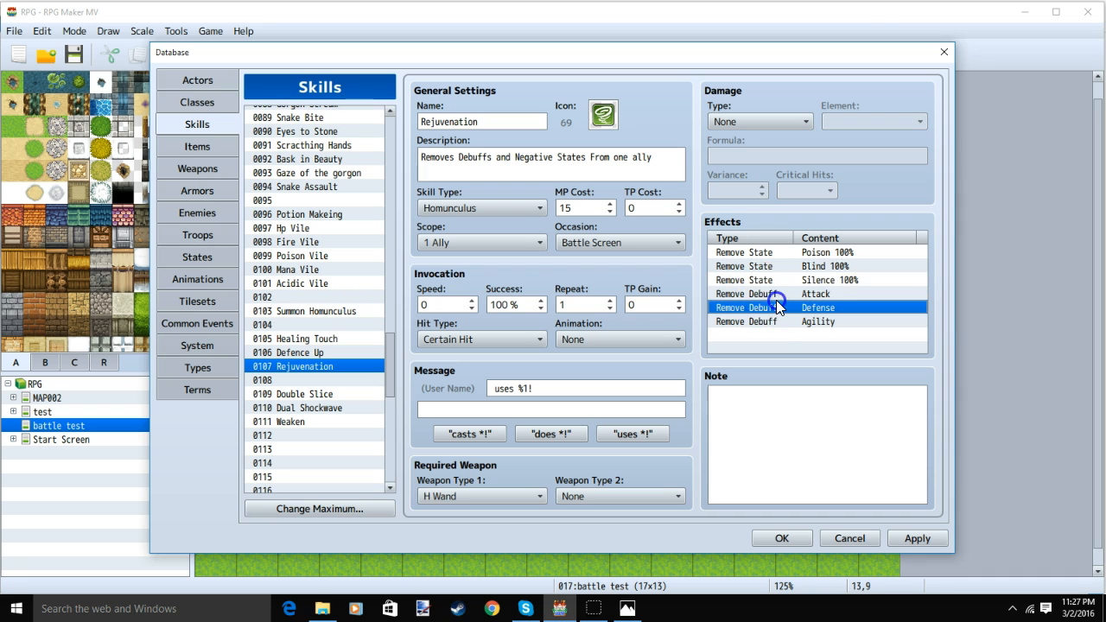
{"action": "double_click", "coordinate": [774, 294]}
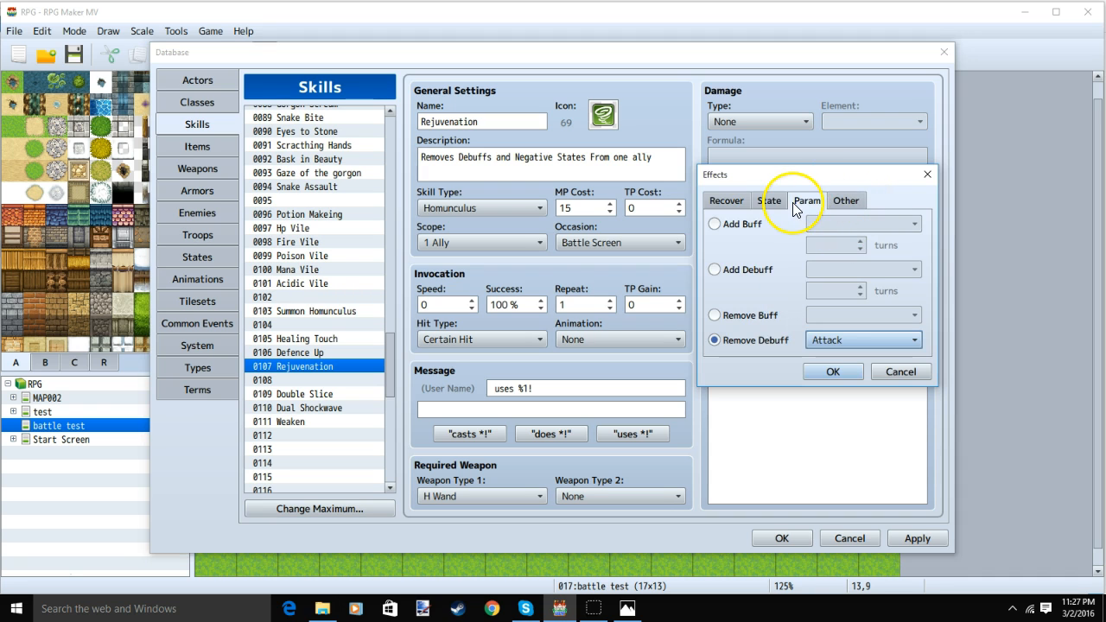
{"action": "left_click", "coordinate": [841, 342]}
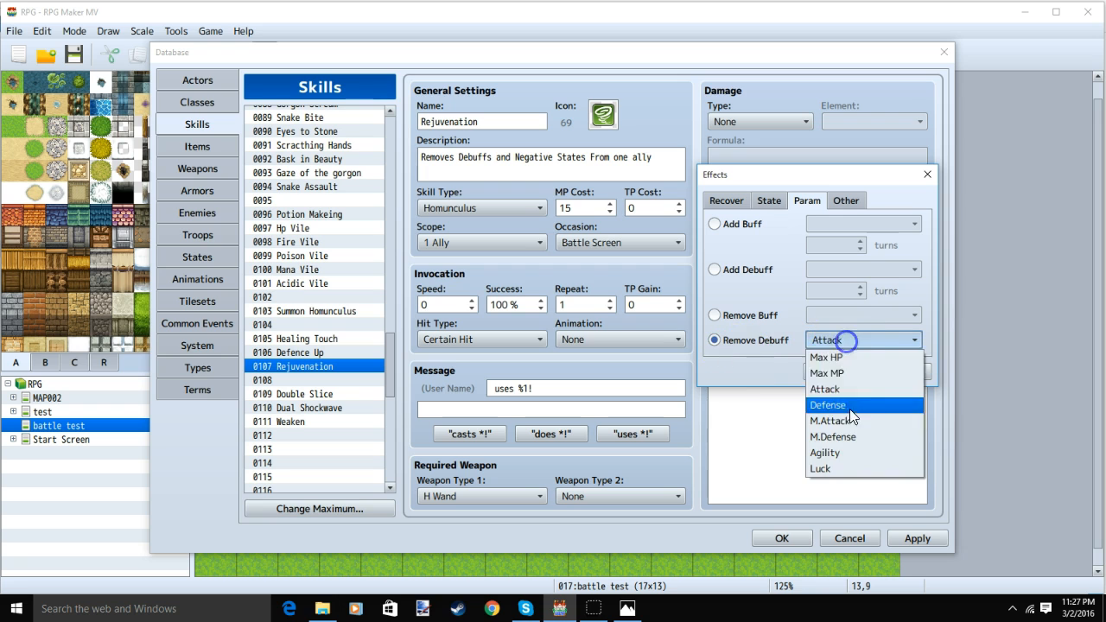
{"action": "left_click", "coordinate": [780, 374]}
{"action": "left_click", "coordinate": [924, 177]}
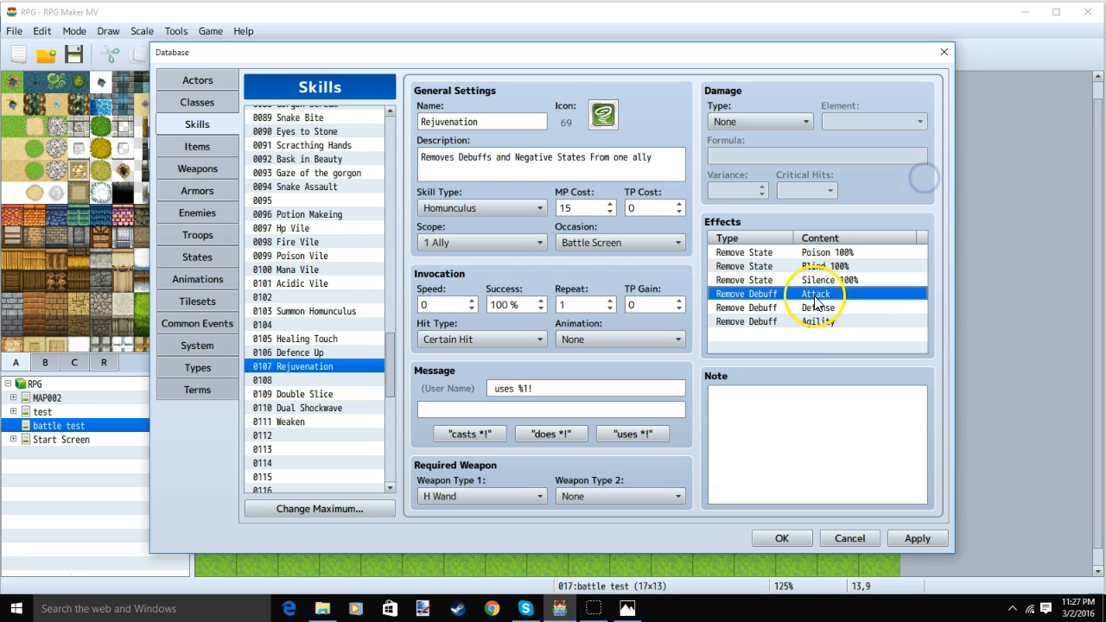
{"action": "left_click", "coordinate": [820, 322]}
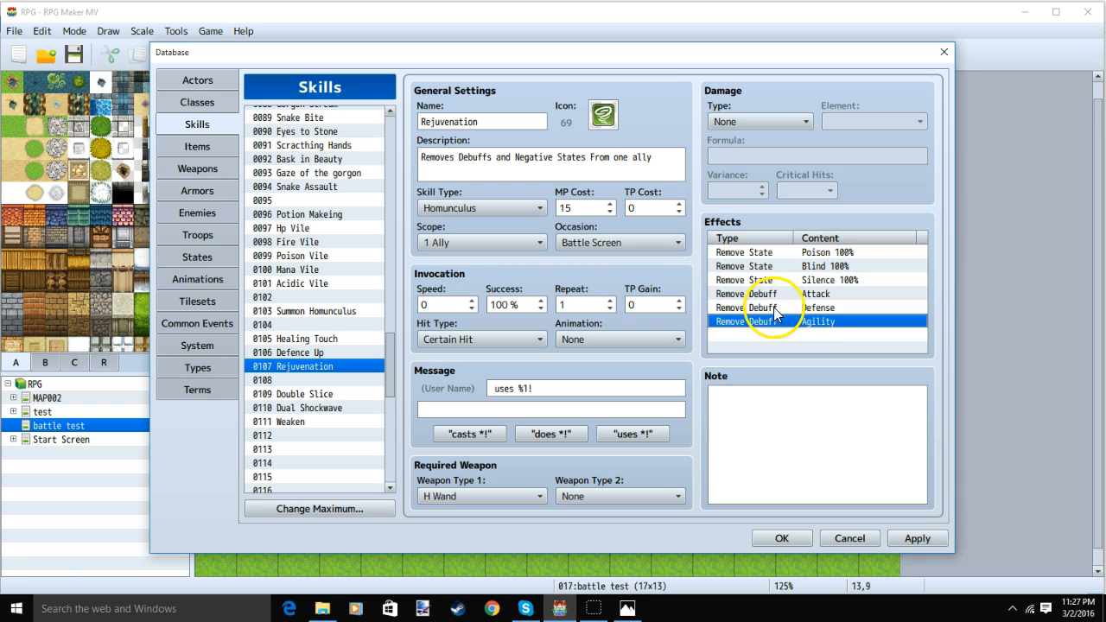
- Set the Weaken skill's M.Defense debuff to 3 turns and apply the database changes
{"action": "left_click", "coordinate": [303, 395]}
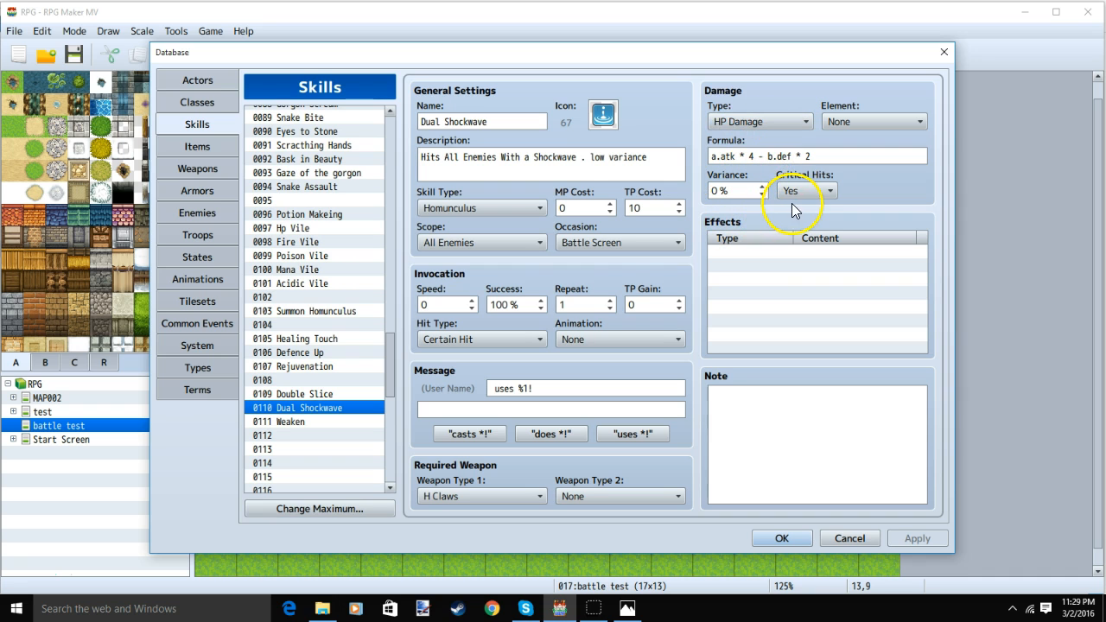
{"action": "left_click", "coordinate": [298, 422]}
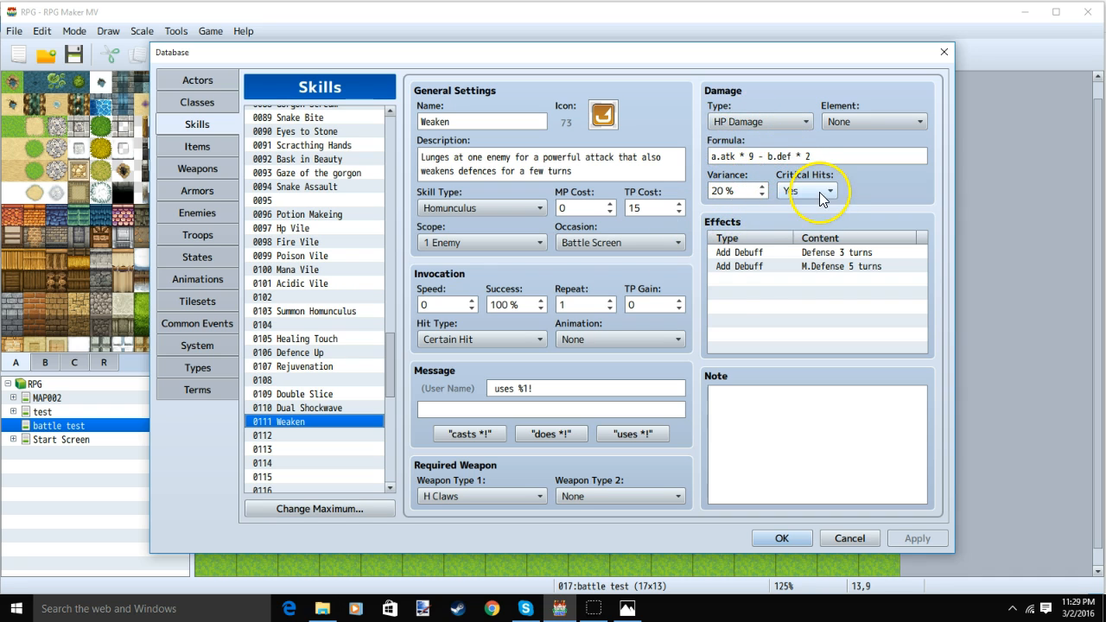
{"action": "double_click", "coordinate": [803, 252]}
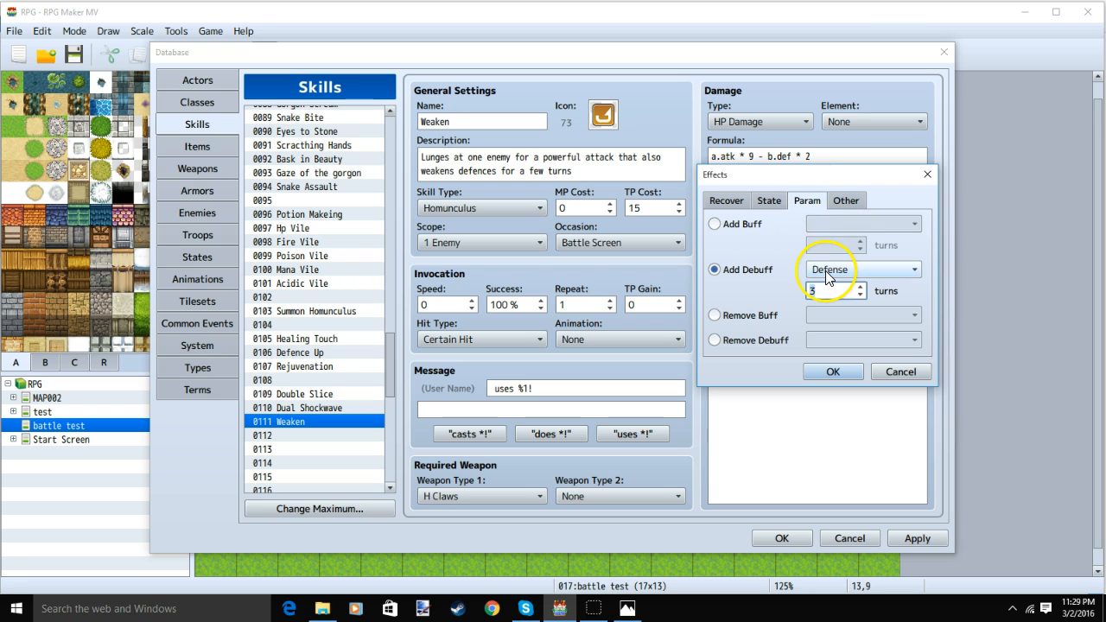
{"action": "left_click", "coordinate": [845, 371]}
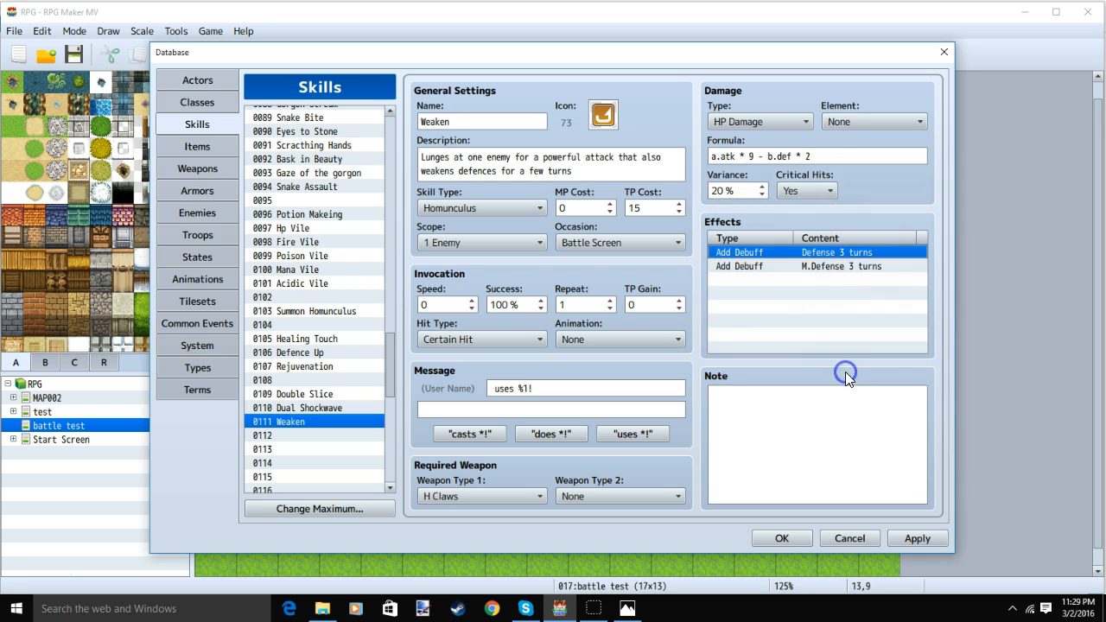
{"action": "left_click", "coordinate": [828, 267]}
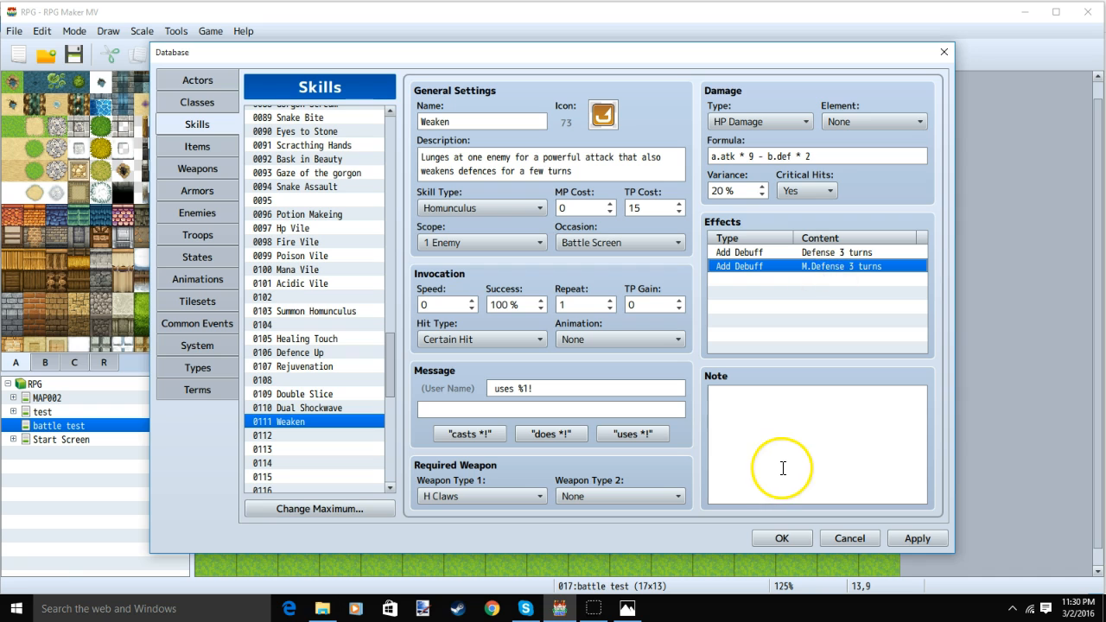
{"action": "left_click", "coordinate": [913, 535]}
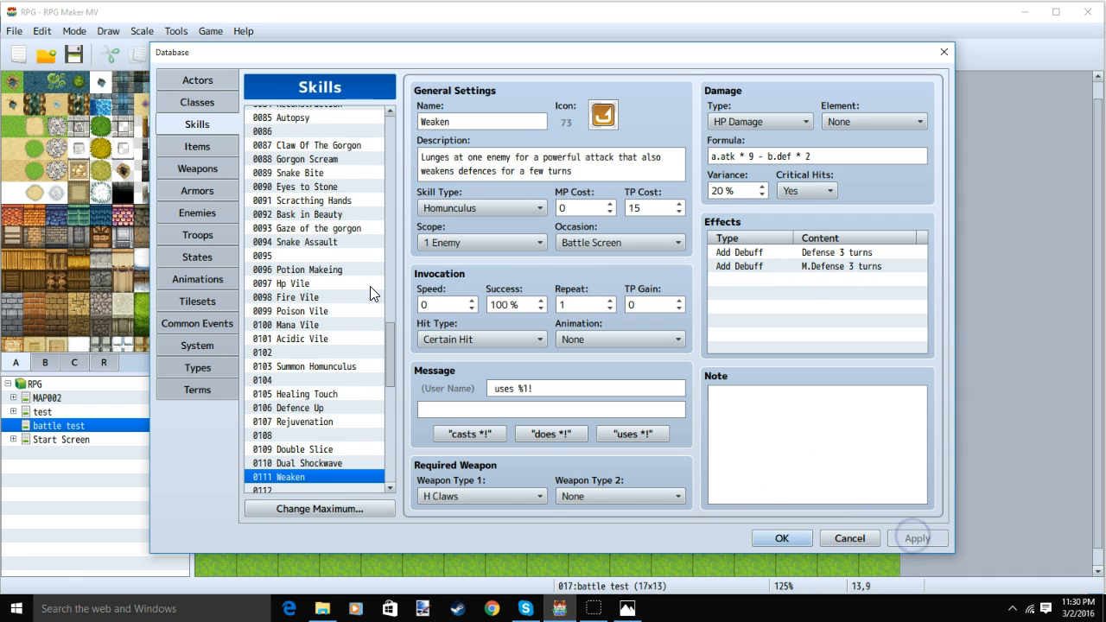
- Check the common event effect of the Potion Makeing skill and display the Potion Maker common event's contents
{"action": "scroll", "coordinate": [285, 268], "scroll_direction": "down", "scroll_amount": 1}
{"action": "left_click", "coordinate": [335, 228]}
{"action": "left_click", "coordinate": [342, 324]}
{"action": "left_click", "coordinate": [349, 229]}
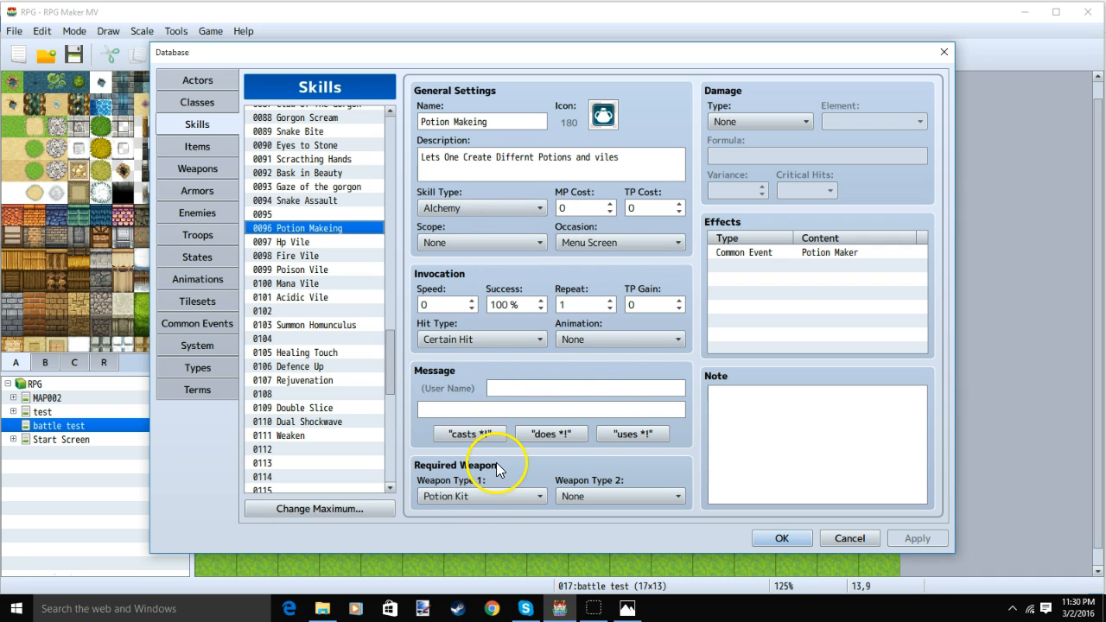
{"action": "left_click", "coordinate": [797, 251]}
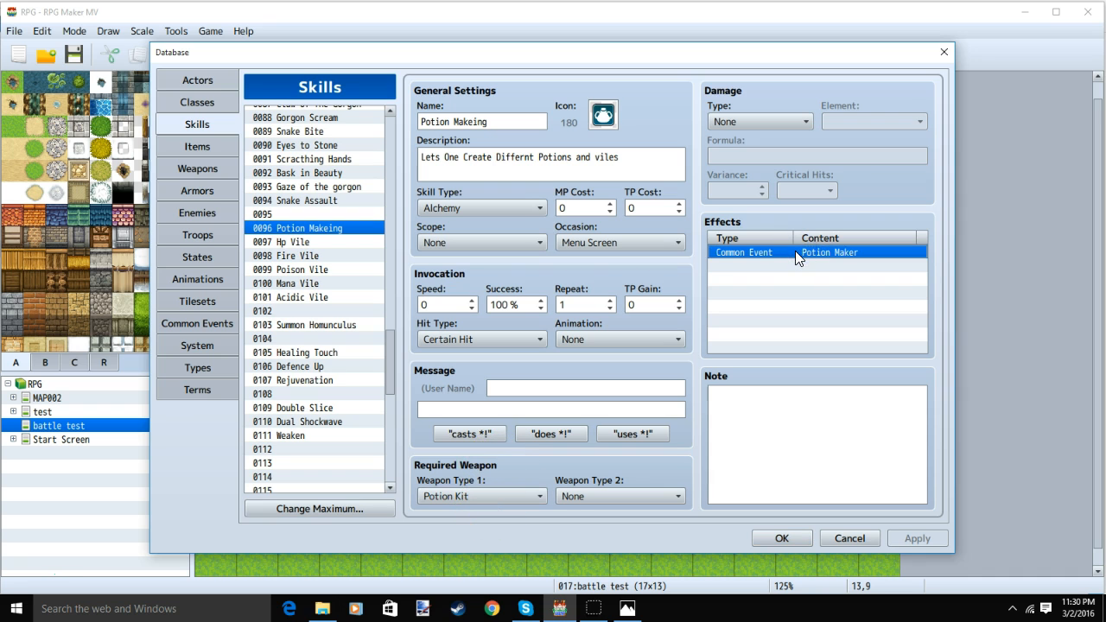
{"action": "left_click", "coordinate": [190, 325]}
{"action": "left_click", "coordinate": [309, 308]}
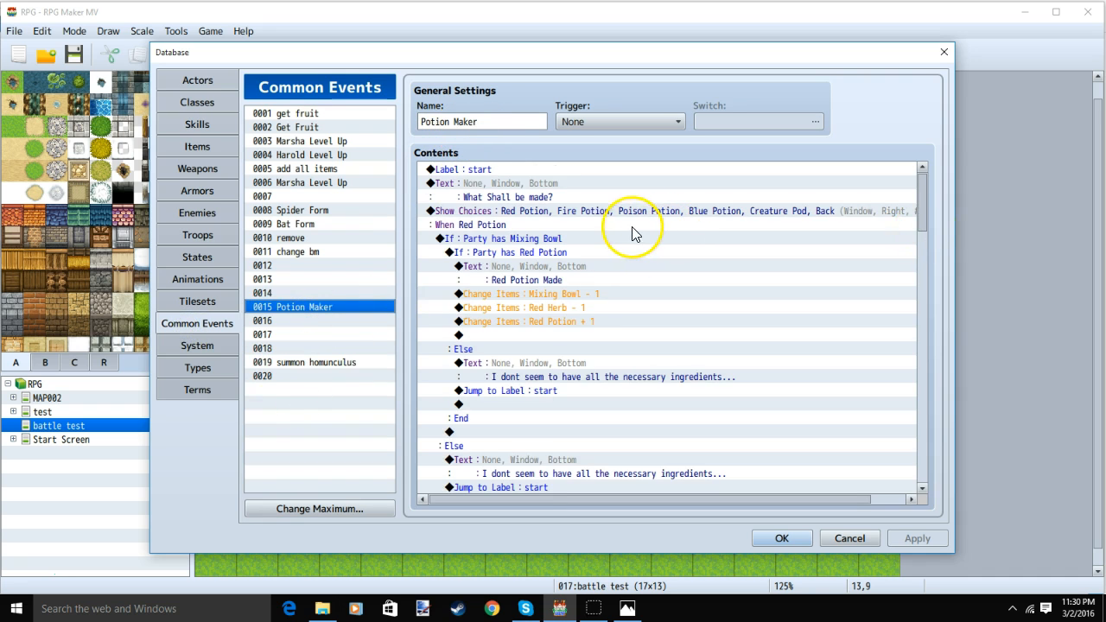
{"action": "left_click", "coordinate": [479, 171]}
{"action": "key", "text": "Insert"}
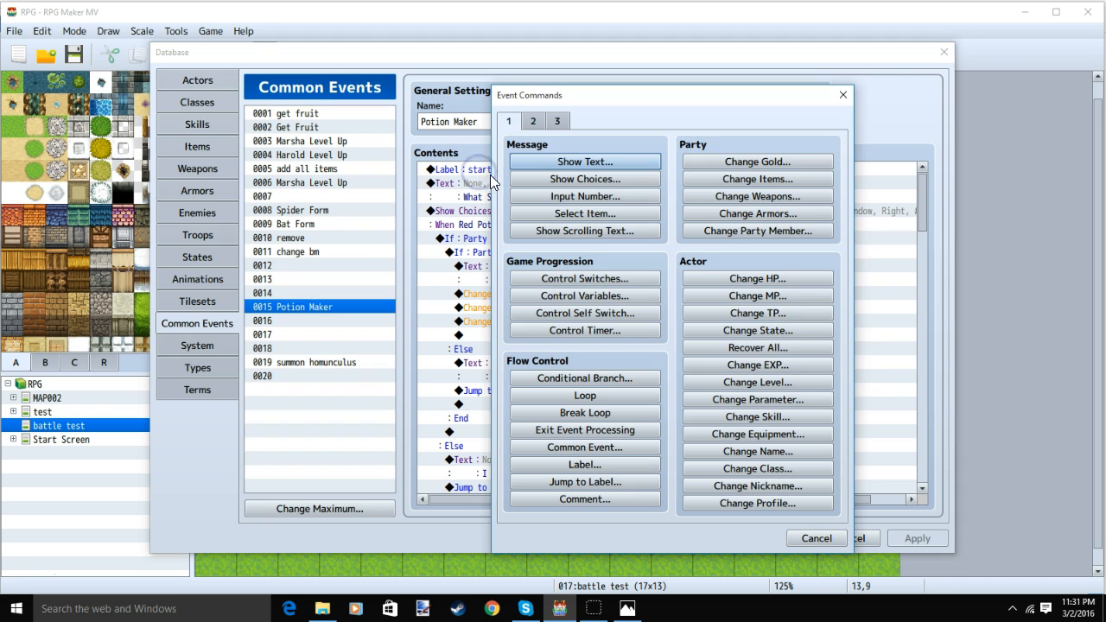
{"action": "left_click", "coordinate": [608, 467]}
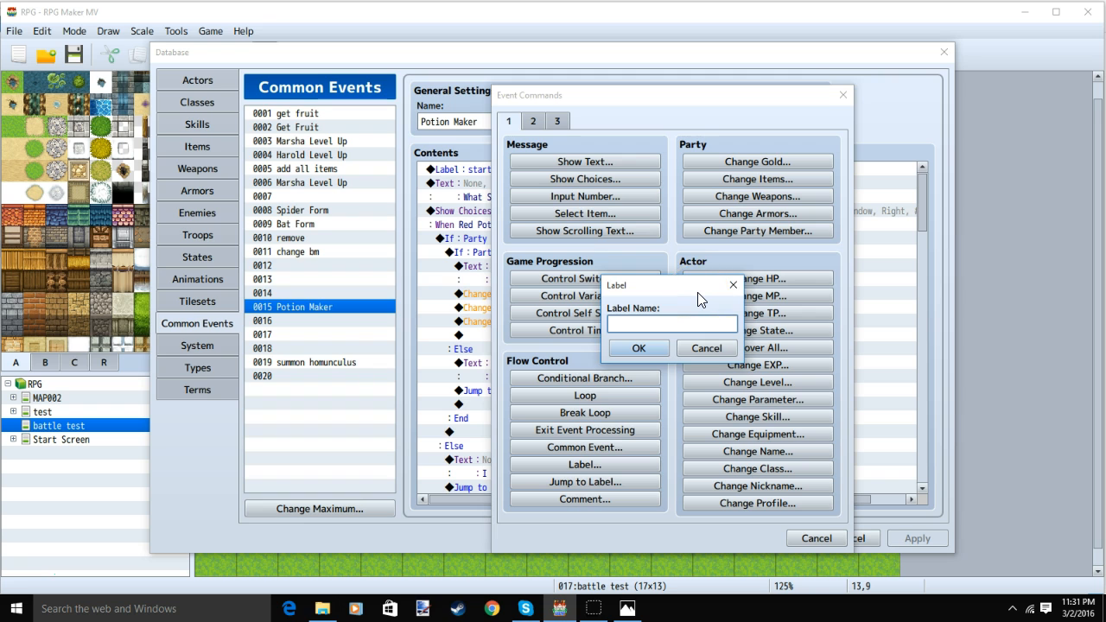
{"action": "type", "text": "start"}
{"action": "key", "text": "Return"}
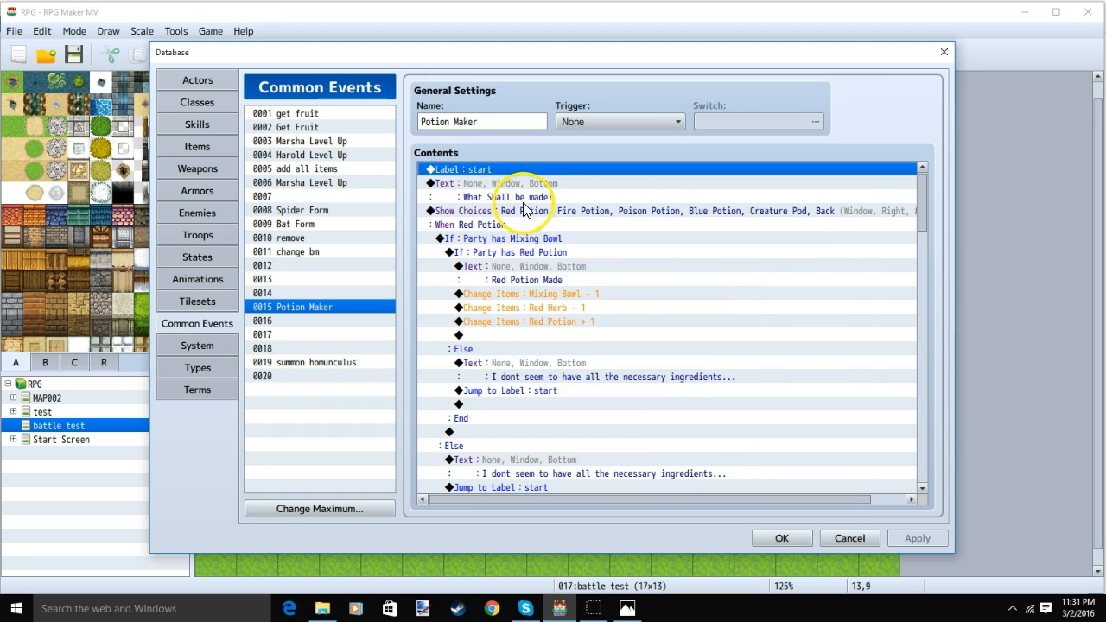
{"action": "left_click", "coordinate": [544, 183]}
{"action": "key", "text": "Insert"}
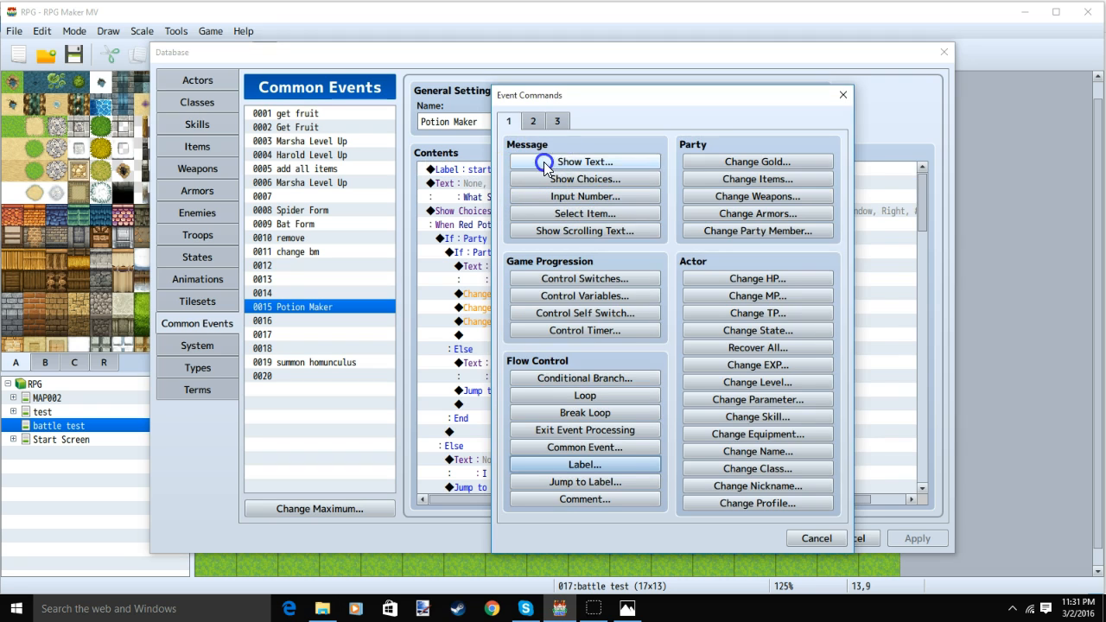
{"action": "left_click", "coordinate": [548, 162]}
{"action": "left_click", "coordinate": [858, 241]}
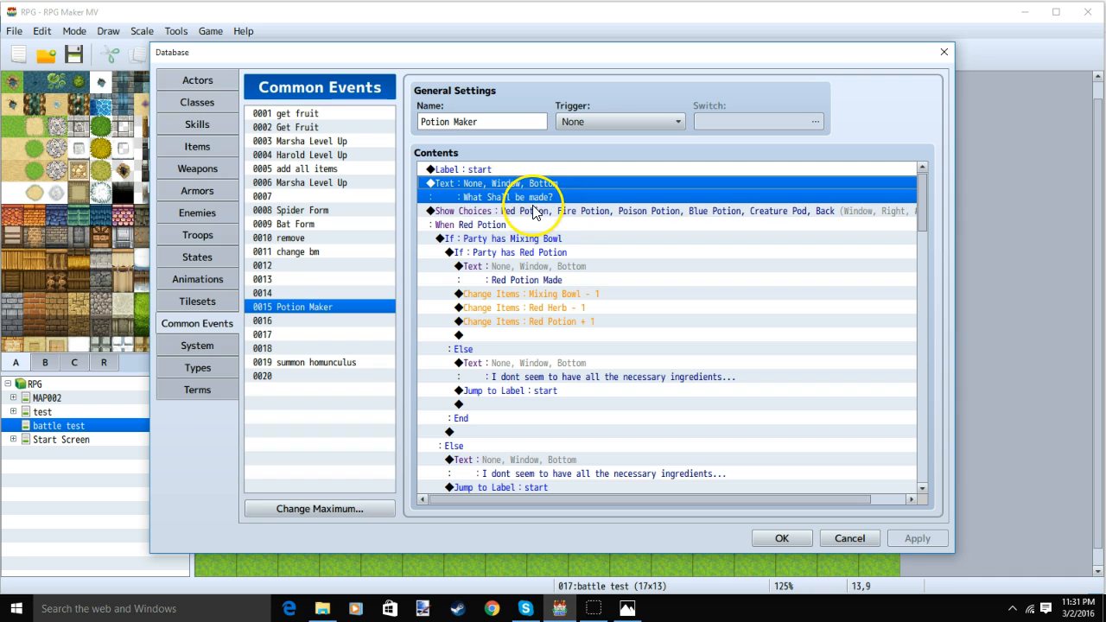
- Review the Potion Maker event's six choices and set the Show Choices cancel option to Choice #6
{"action": "left_click", "coordinate": [547, 210]}
{"action": "right_click", "coordinate": [547, 210]}
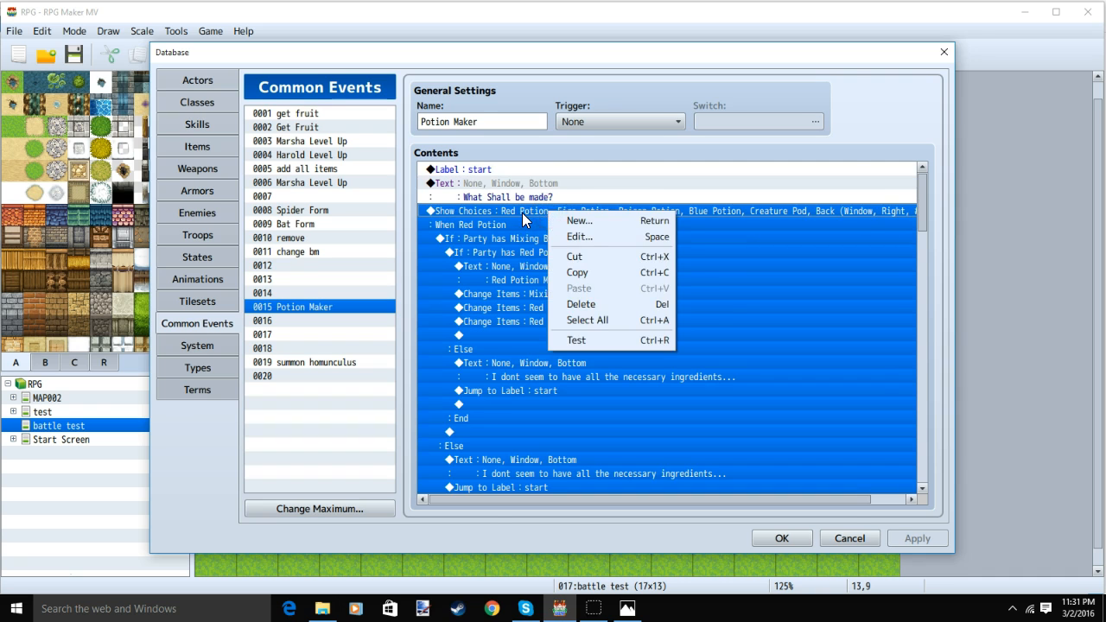
{"action": "left_click", "coordinate": [555, 218]}
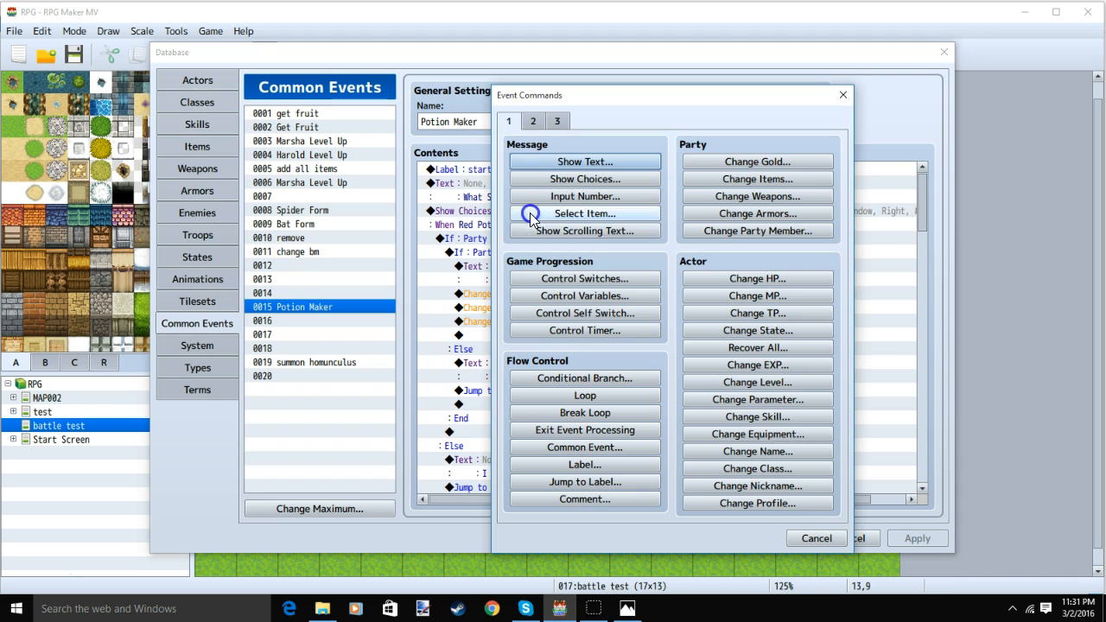
{"action": "left_click", "coordinate": [598, 181]}
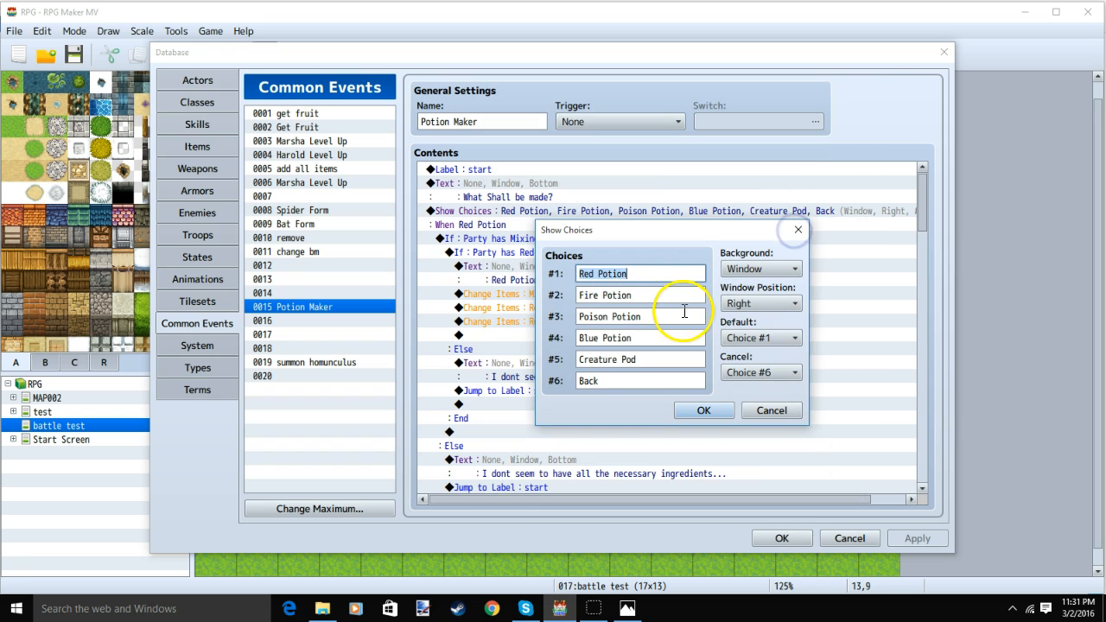
{"action": "left_click", "coordinate": [621, 275]}
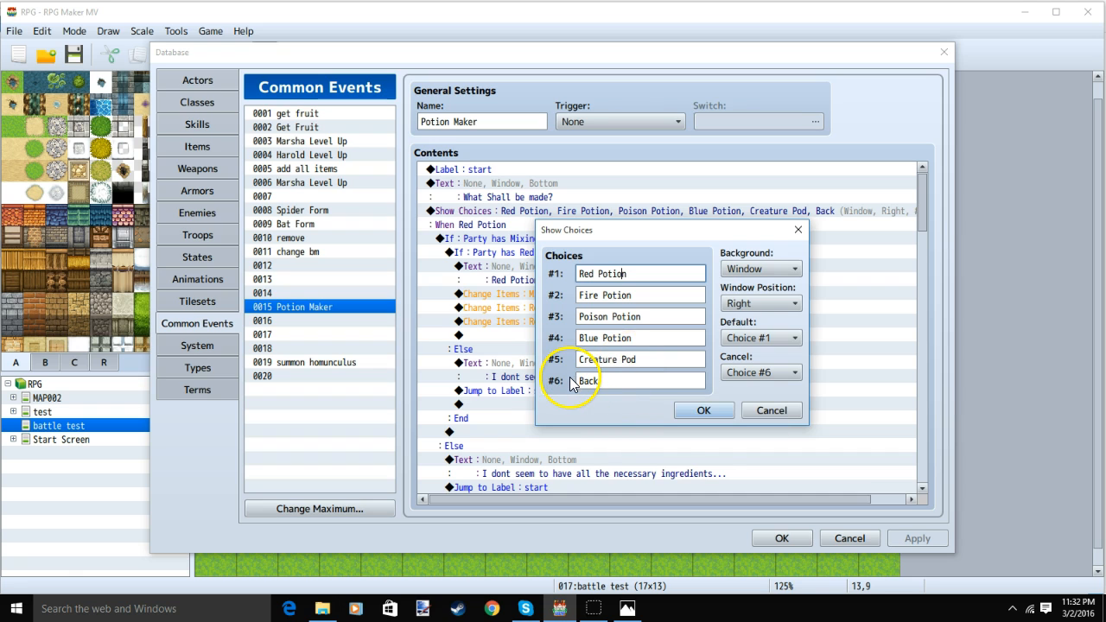
{"action": "left_click", "coordinate": [752, 371]}
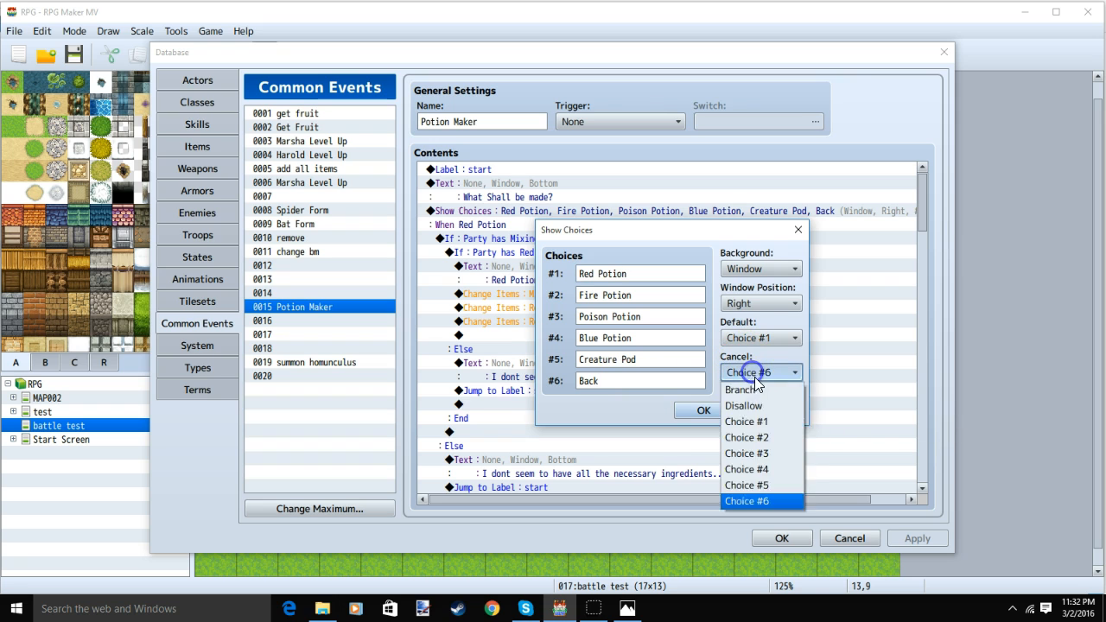
{"action": "left_click", "coordinate": [766, 495]}
{"action": "left_click", "coordinate": [703, 410]}
- Close the Show Choices settings and select the When Red Potion branch in the Potion Maker event
{"action": "left_click", "coordinate": [655, 285]}
{"action": "left_click", "coordinate": [543, 227]}
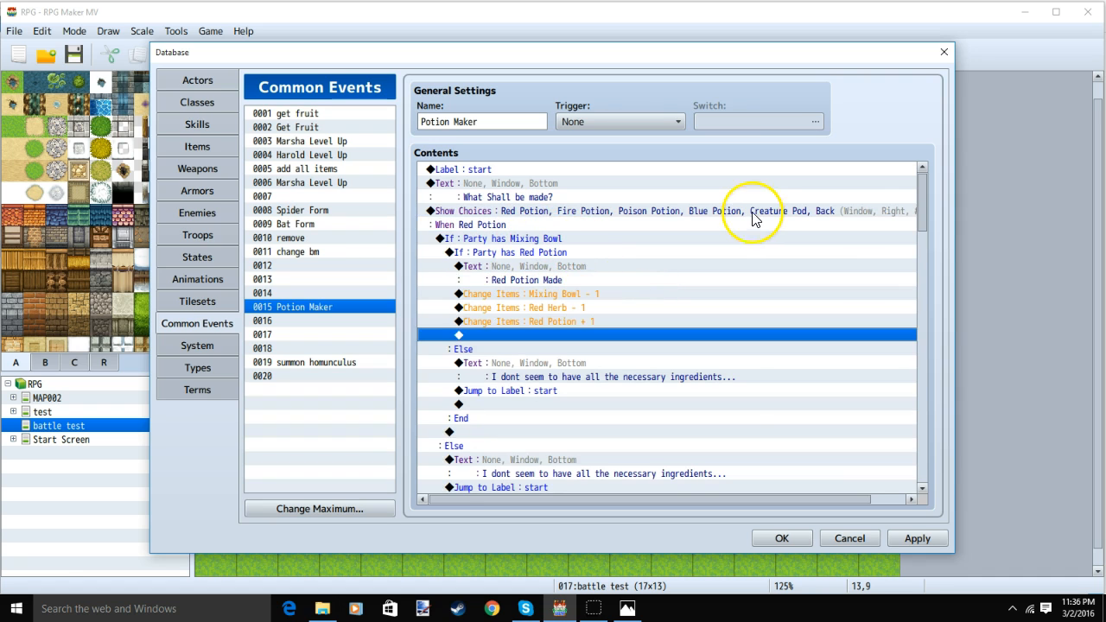
{"action": "left_click", "coordinate": [490, 225]}
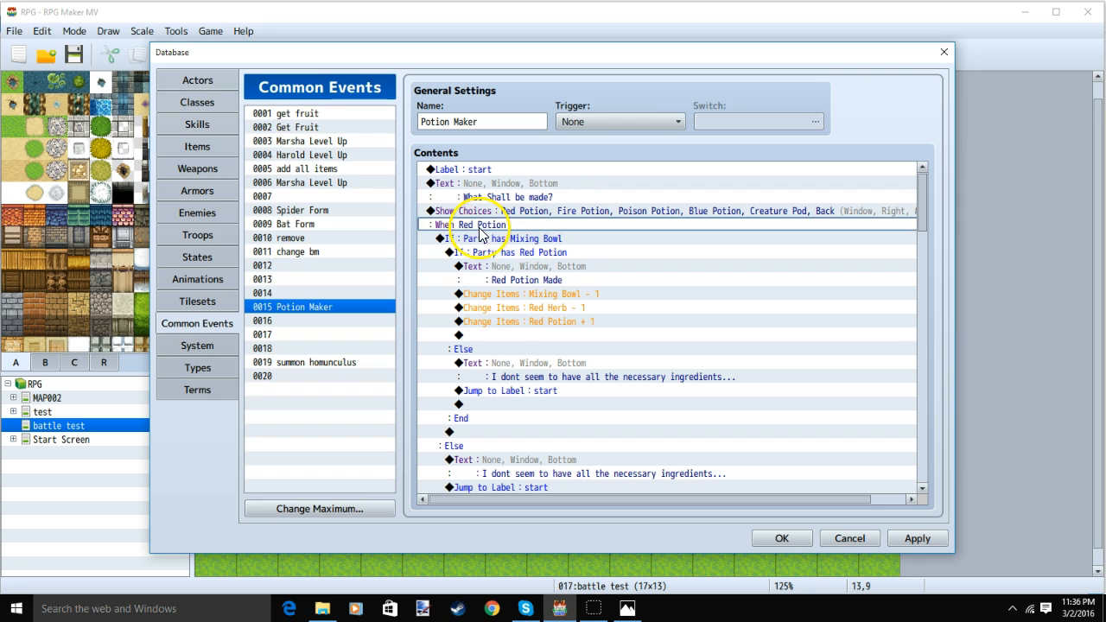
- Try out a Conditional Branch with an else branch that checks for the Mixing Bowl item, and discard it
{"action": "left_click", "coordinate": [484, 245]}
{"action": "key", "text": "Insert"}
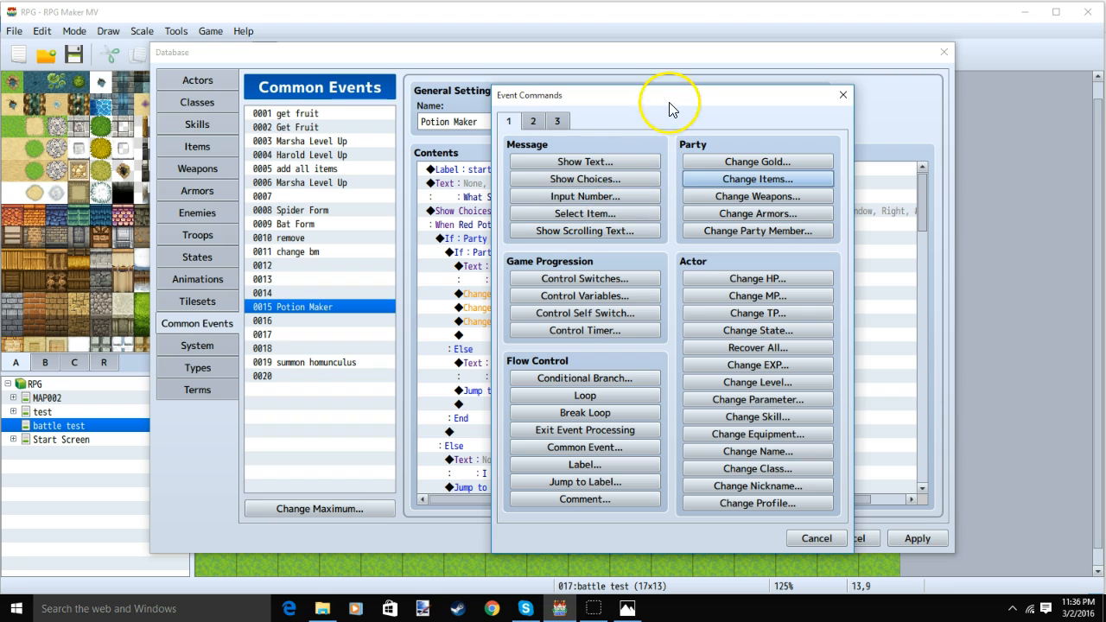
{"action": "left_click", "coordinate": [581, 379]}
{"action": "left_click", "coordinate": [520, 431]}
{"action": "left_click", "coordinate": [597, 214]}
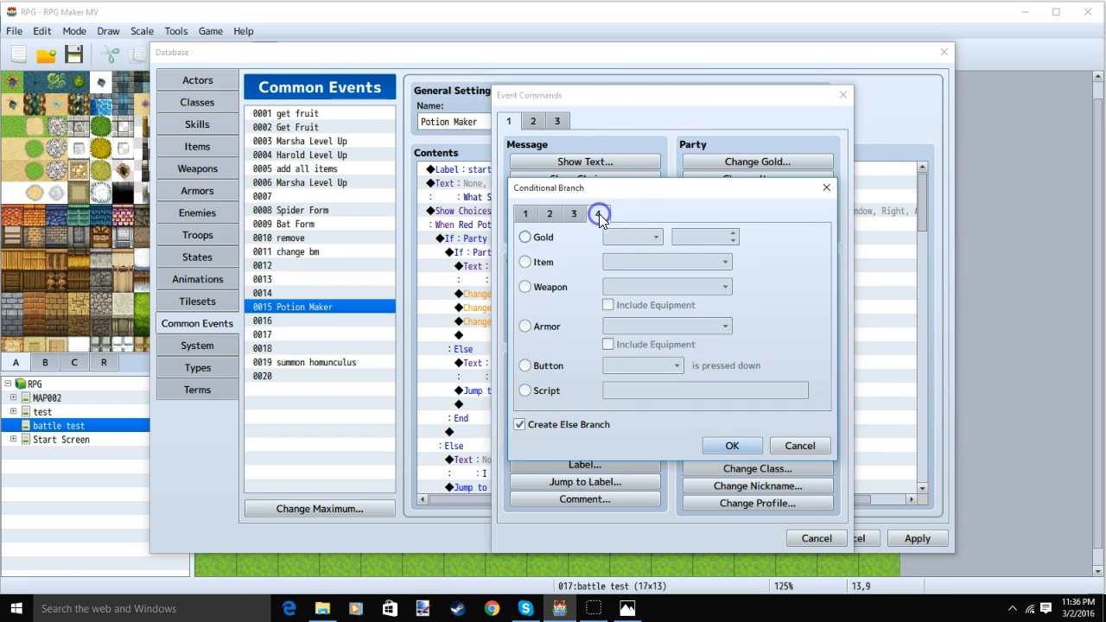
{"action": "left_click", "coordinate": [683, 262]}
{"action": "left_click", "coordinate": [676, 307]}
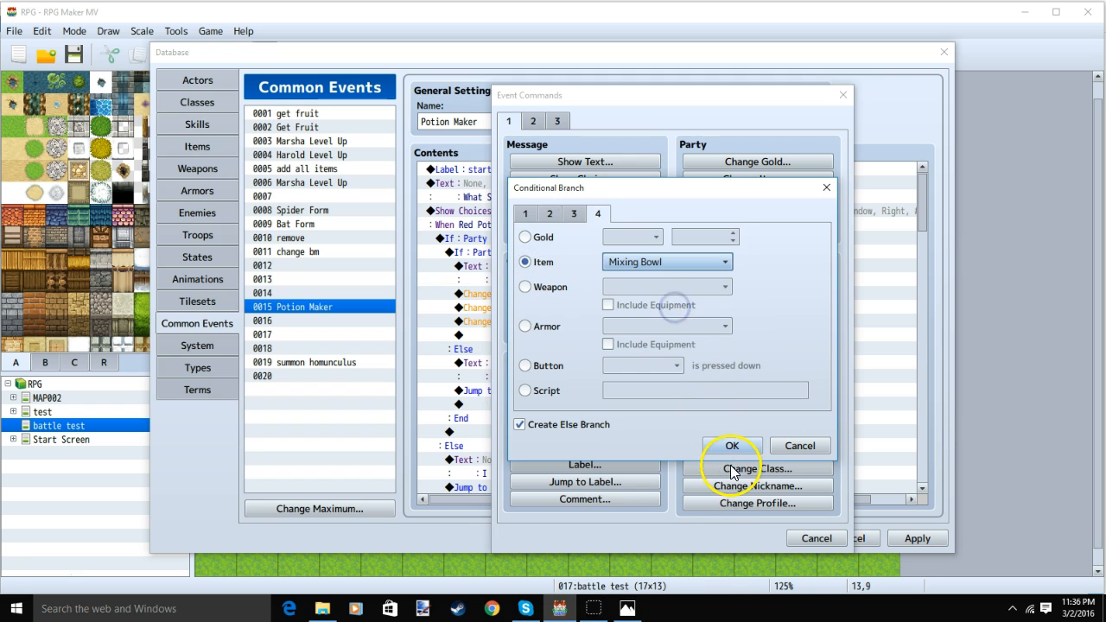
{"action": "left_click", "coordinate": [821, 192]}
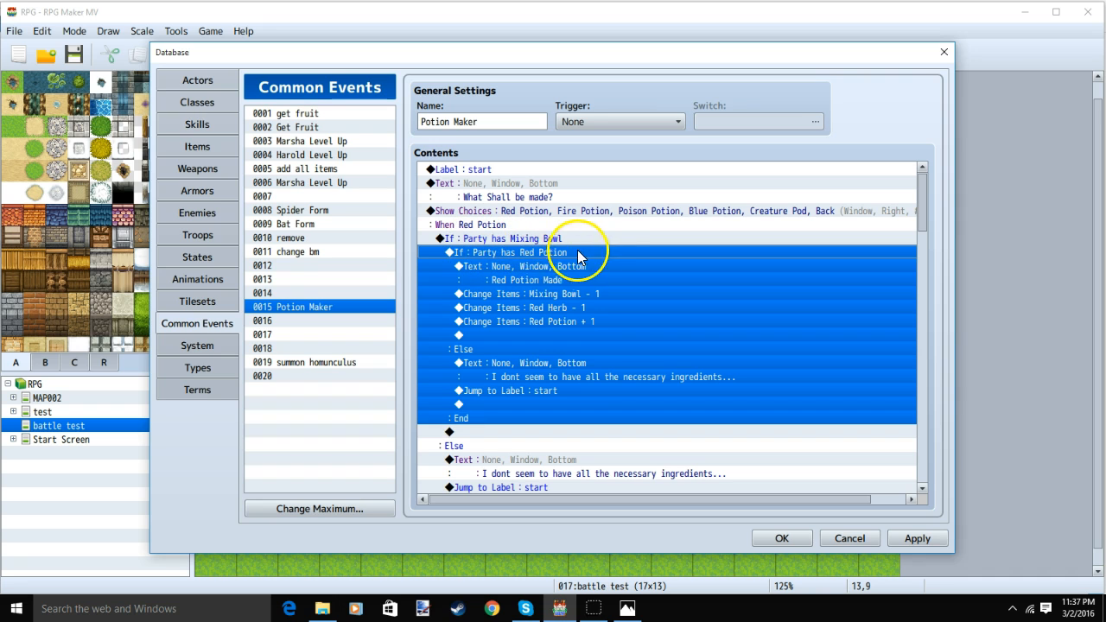
- Try out a nested Conditional Branch with an else branch that checks for the Red Herb item, and discard it
{"action": "left_click", "coordinate": [538, 256]}
{"action": "key", "text": "Insert"}
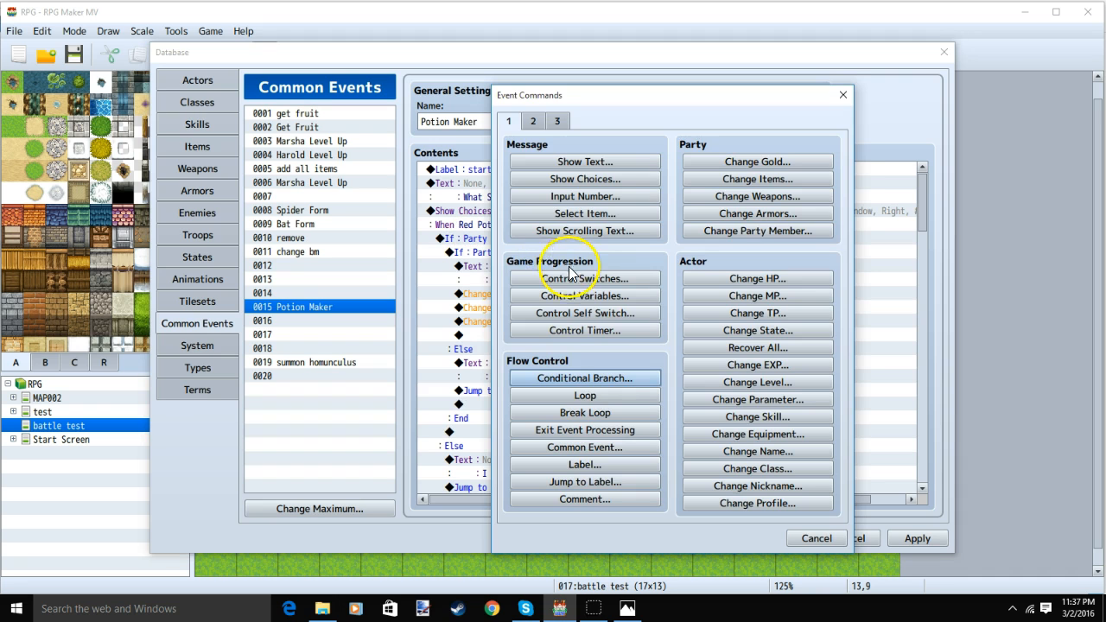
{"action": "left_click", "coordinate": [584, 379]}
{"action": "left_click", "coordinate": [521, 423]}
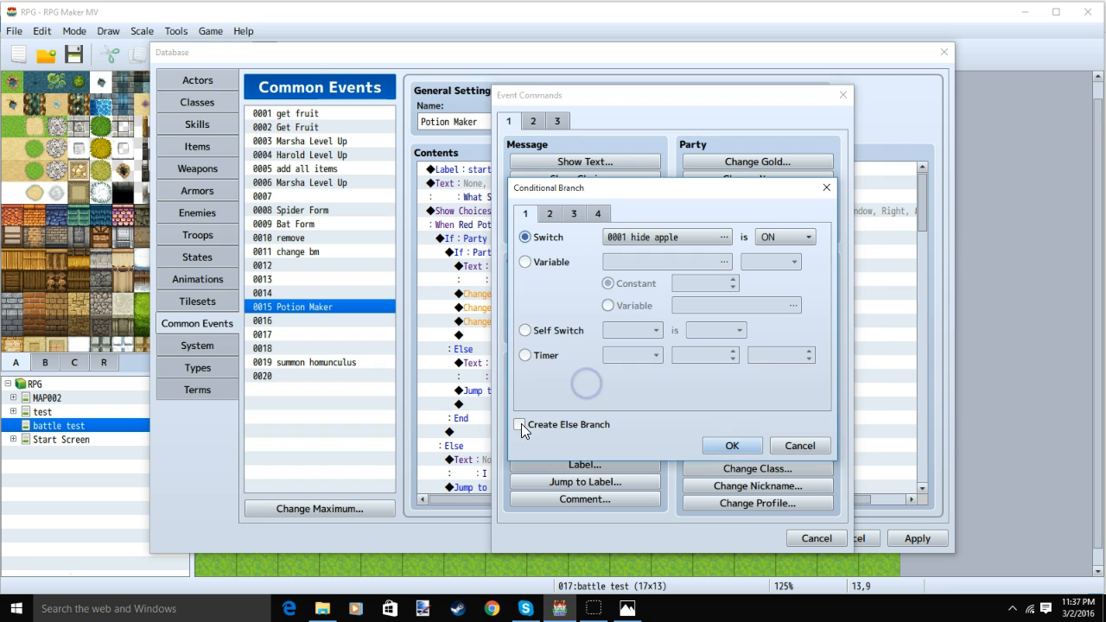
{"action": "left_click", "coordinate": [597, 213]}
{"action": "left_click", "coordinate": [533, 263]}
{"action": "left_click", "coordinate": [661, 263]}
{"action": "scroll", "coordinate": [662, 259], "scroll_direction": "down", "scroll_amount": 3}
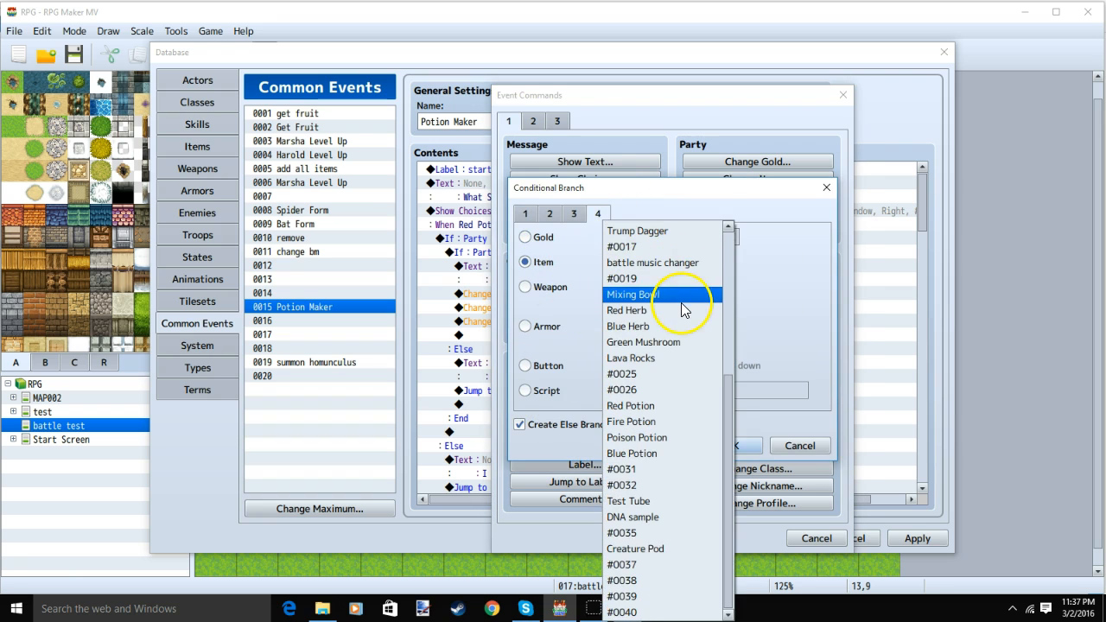
{"action": "left_click", "coordinate": [670, 310]}
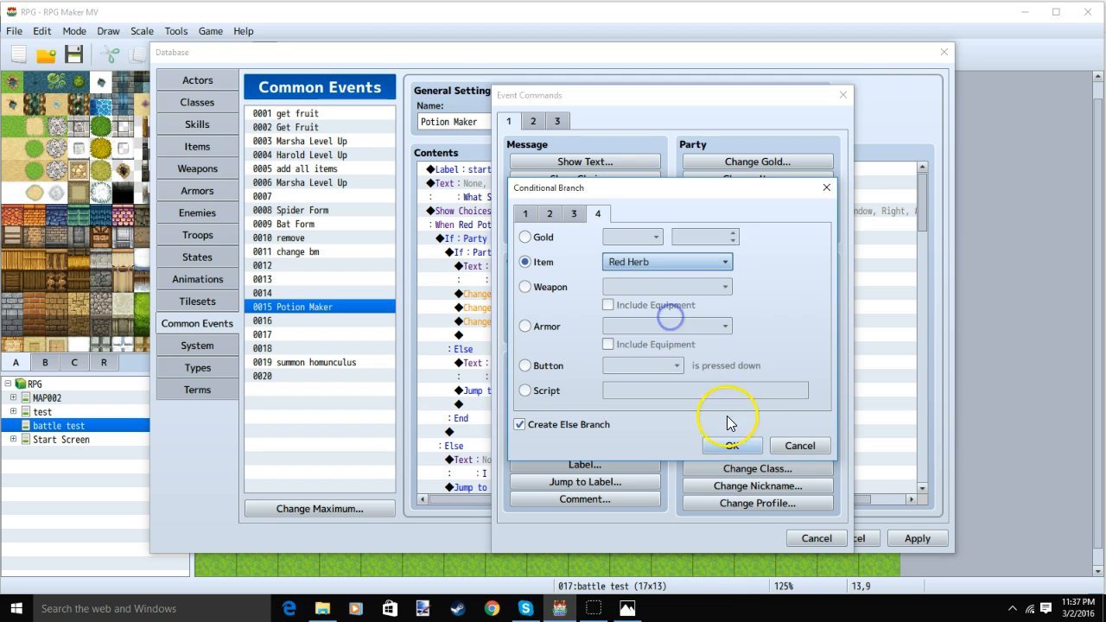
{"action": "left_click", "coordinate": [826, 187]}
{"action": "left_click", "coordinate": [842, 95]}
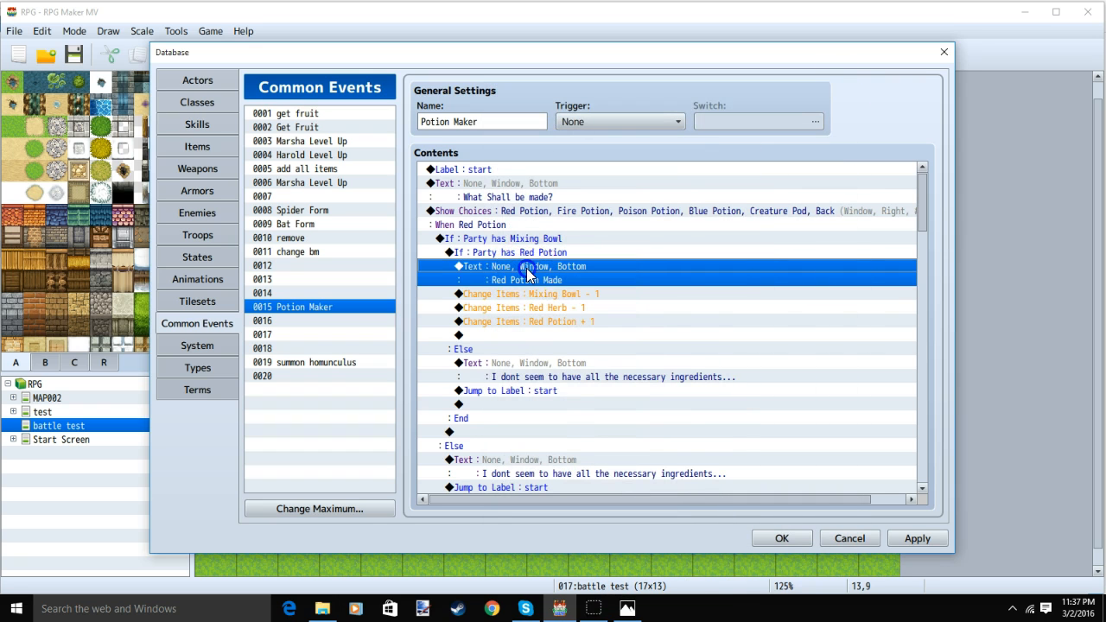
- Bring up an empty Show Text command at the Red Potion Made message and close it without adding text
{"action": "double_click", "coordinate": [527, 268]}
{"action": "left_click_drag", "start_coordinate": [623, 98], "coordinate": [909, 120]}
{"action": "left_click", "coordinate": [873, 182]}
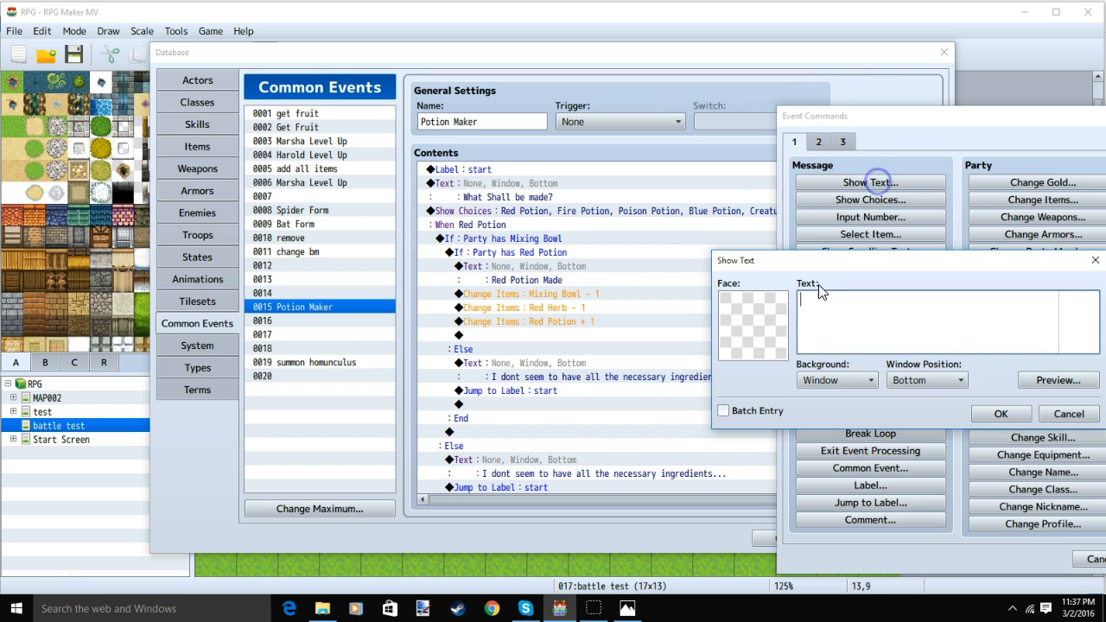
{"action": "left_click", "coordinate": [553, 284]}
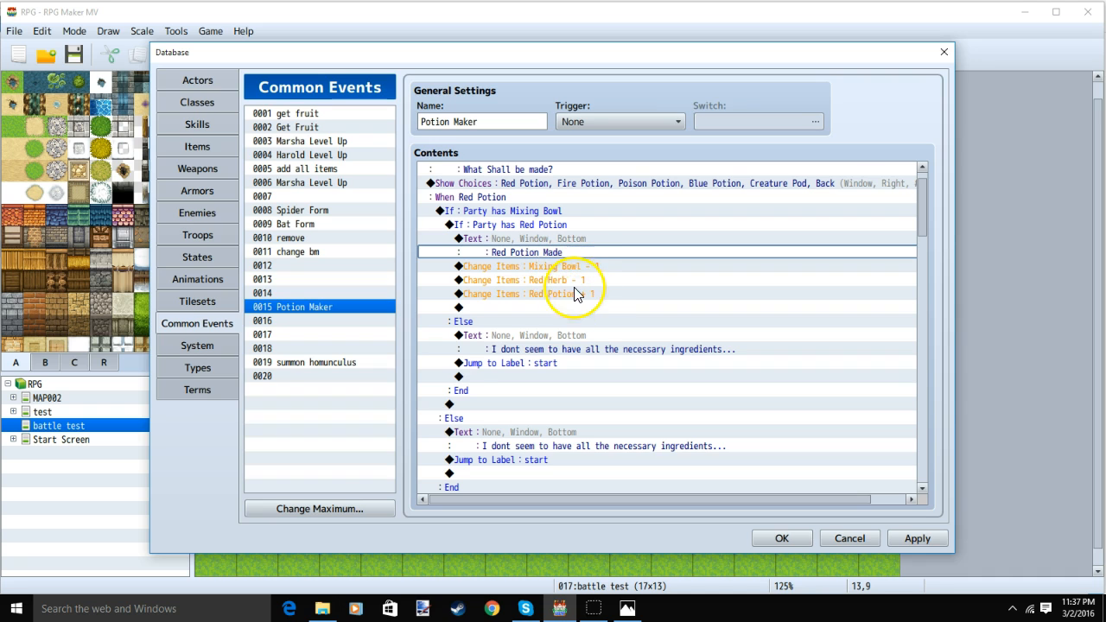
- Try out a Change Items command that decreases Mixing Bowl by a constant 1, and discard it
{"action": "double_click", "coordinate": [585, 268]}
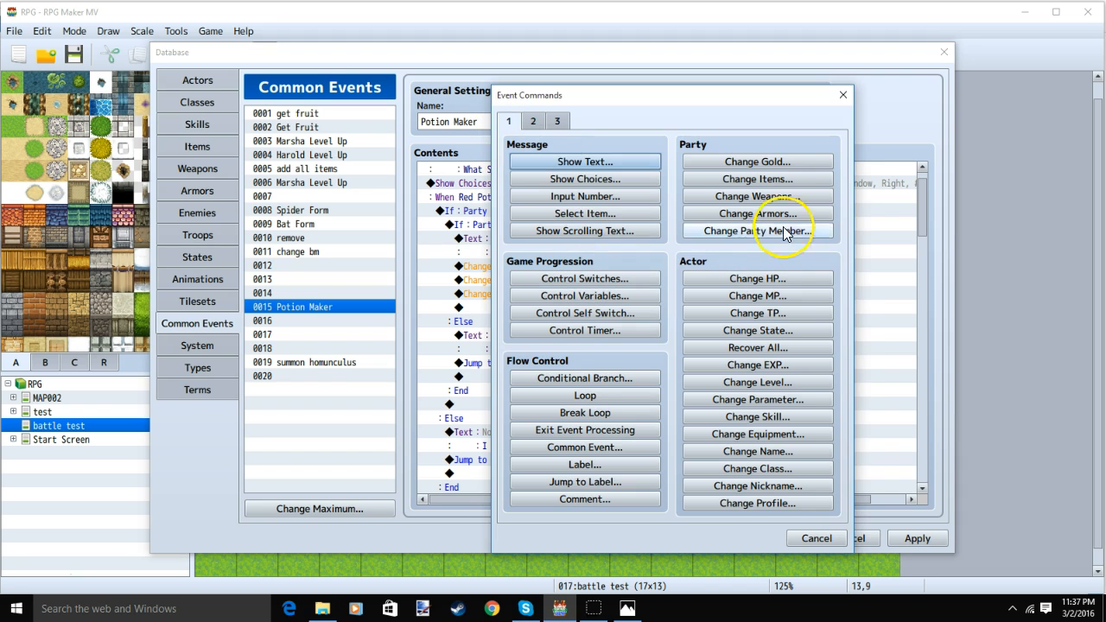
{"action": "left_click", "coordinate": [783, 180]}
{"action": "left_click", "coordinate": [636, 277]}
{"action": "scroll", "coordinate": [627, 316], "scroll_direction": "down", "scroll_amount": 3}
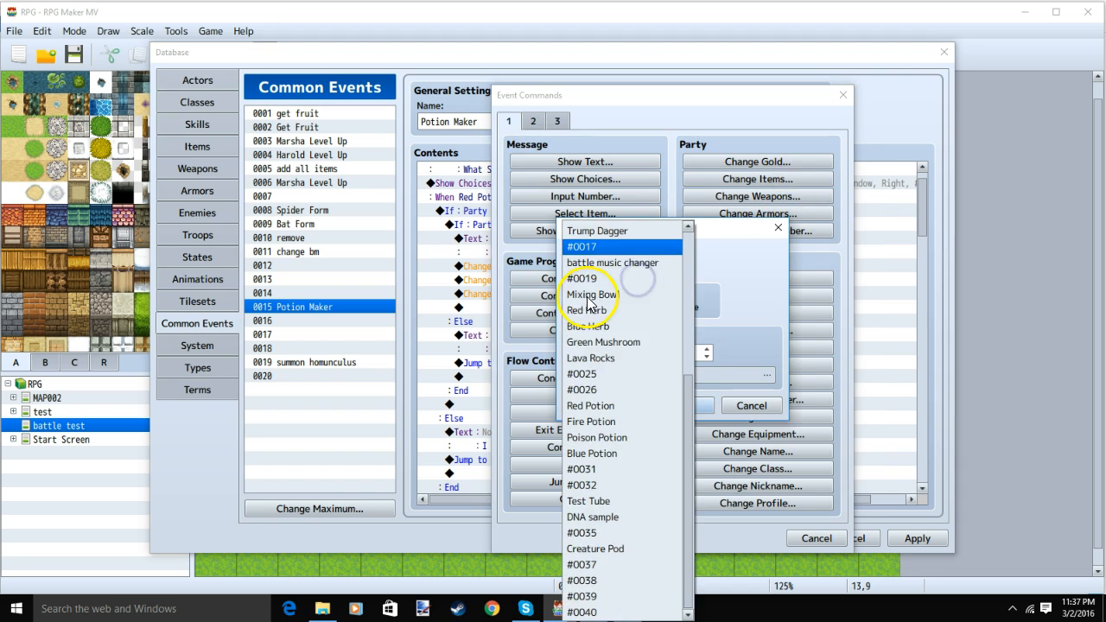
{"action": "left_click", "coordinate": [630, 278]}
{"action": "left_click", "coordinate": [657, 307]}
{"action": "left_click", "coordinate": [669, 352]}
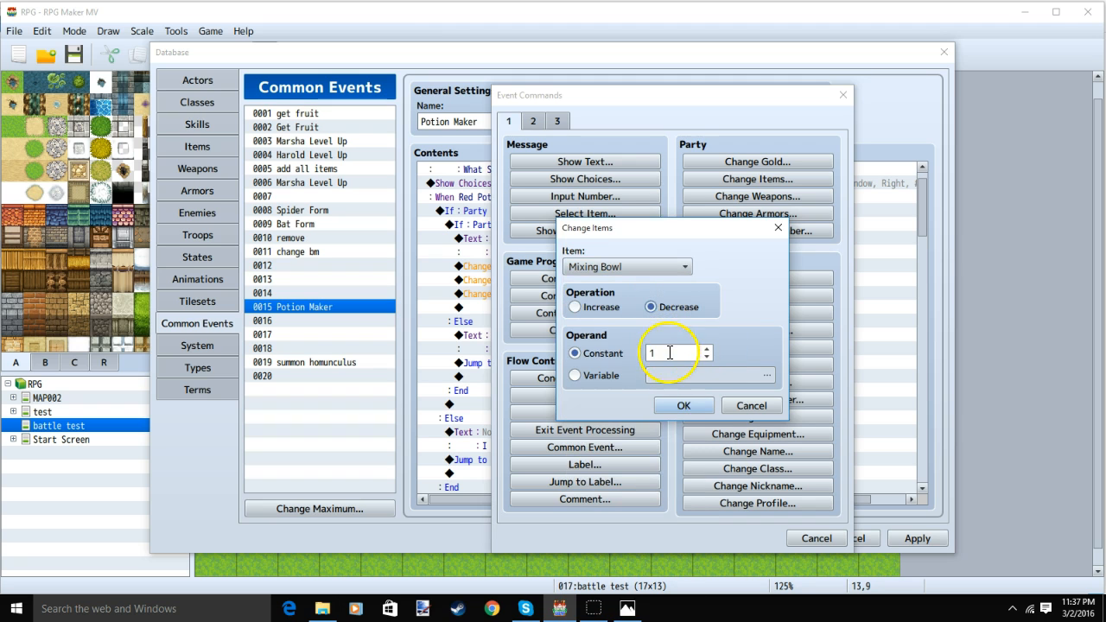
{"action": "left_click", "coordinate": [778, 227]}
{"action": "key", "text": "Escape"}
- Try out a Change Items command with Red Herb as the item, and discard it
{"action": "double_click", "coordinate": [566, 289]}
{"action": "left_click", "coordinate": [757, 179]}
{"action": "left_click", "coordinate": [649, 268]}
{"action": "left_click", "coordinate": [632, 311]}
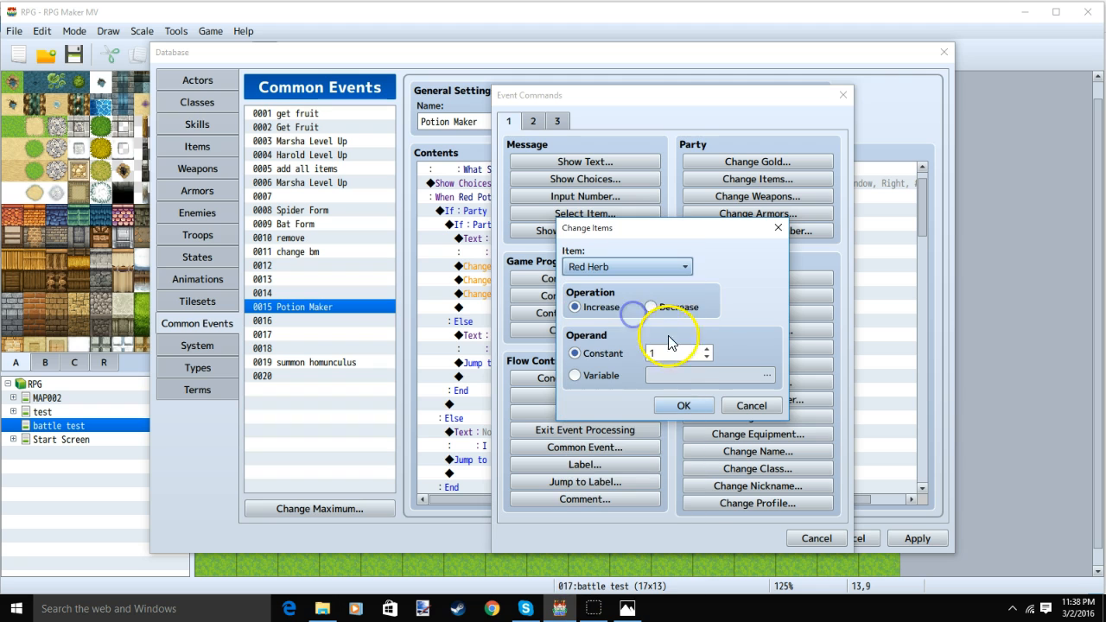
{"action": "left_click", "coordinate": [778, 227]}
{"action": "key", "text": "Escape"}
- Try out a Change Items command that increases Red Potion by a constant 1, and discard it
{"action": "double_click", "coordinate": [567, 291]}
{"action": "left_click", "coordinate": [757, 179]}
{"action": "left_click", "coordinate": [602, 268]}
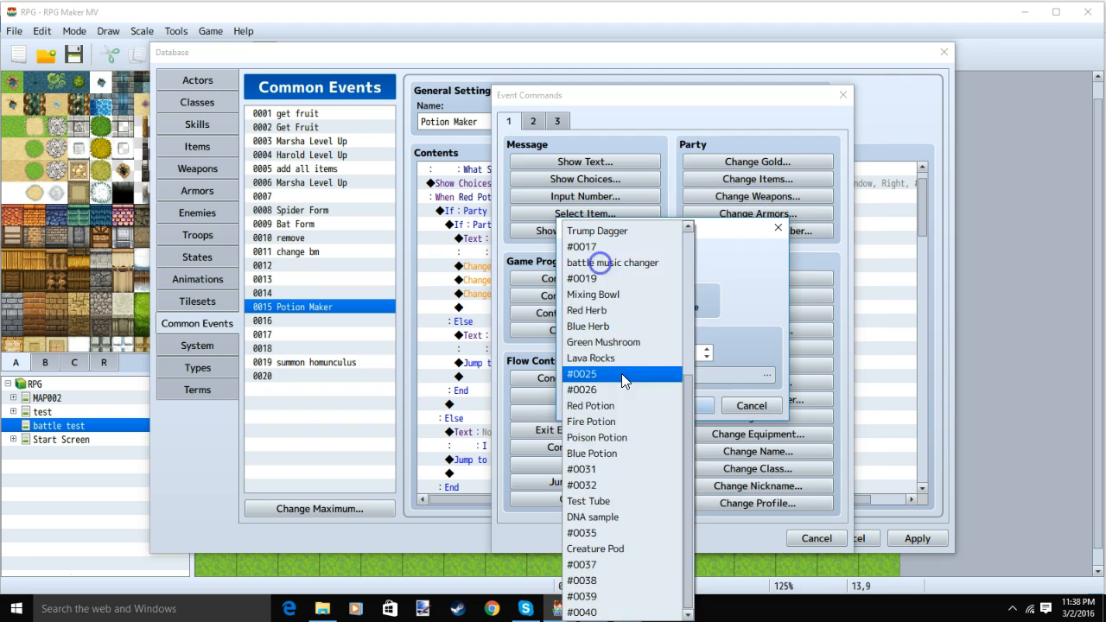
{"action": "left_click", "coordinate": [627, 409]}
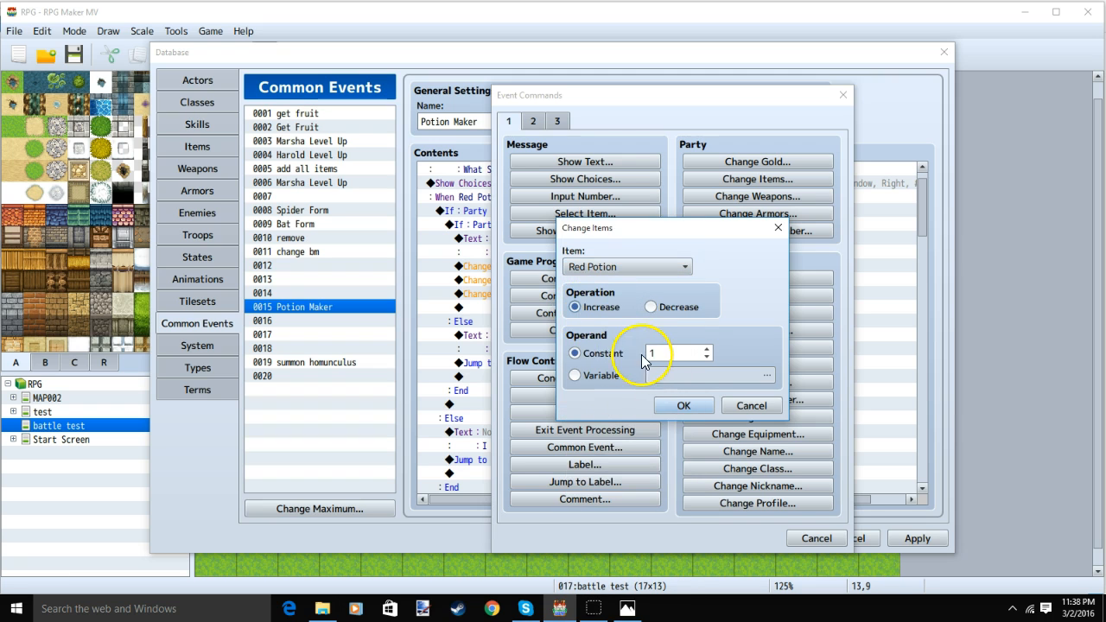
{"action": "left_click", "coordinate": [779, 230]}
{"action": "key", "text": "Escape"}
- Review the two nested item conditions and bring up an empty Show Text command in the outer Else branch, closing it without adding text
{"action": "left_click", "coordinate": [499, 214]}
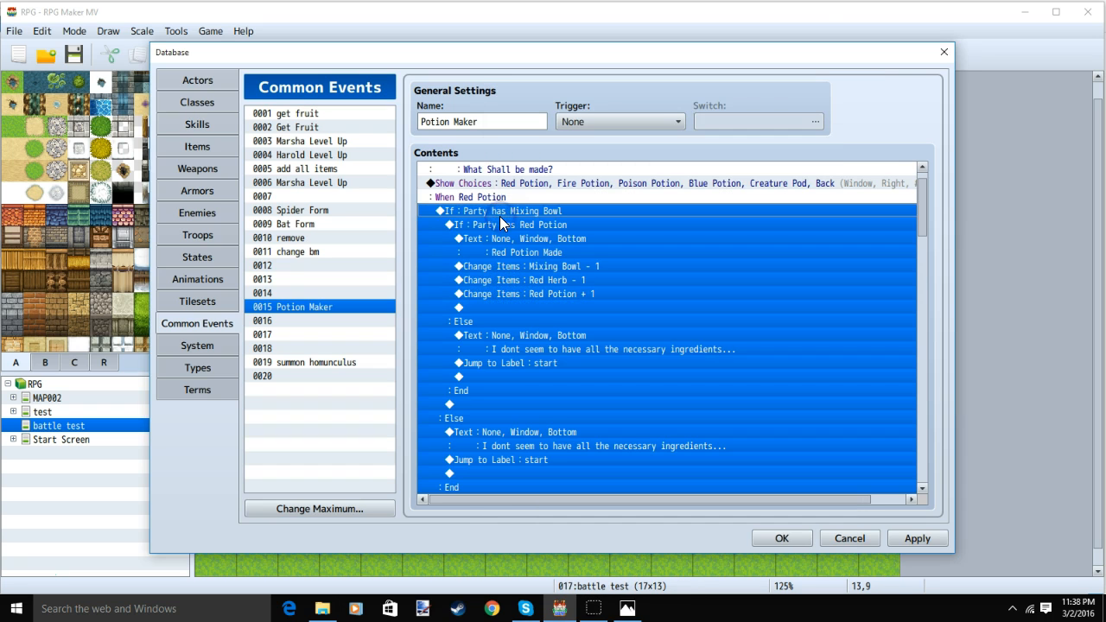
{"action": "left_click", "coordinate": [577, 228]}
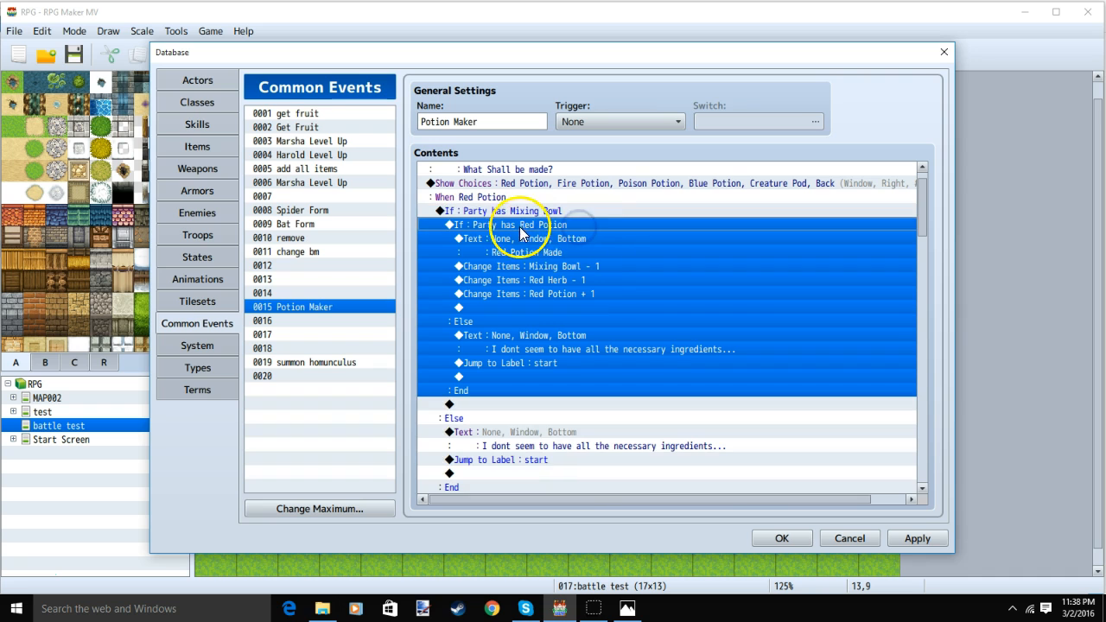
{"action": "left_click", "coordinate": [463, 434]}
{"action": "left_click", "coordinate": [505, 433]}
{"action": "key", "text": "Insert"}
{"action": "left_click_drag", "start_coordinate": [511, 99], "coordinate": [956, 61]}
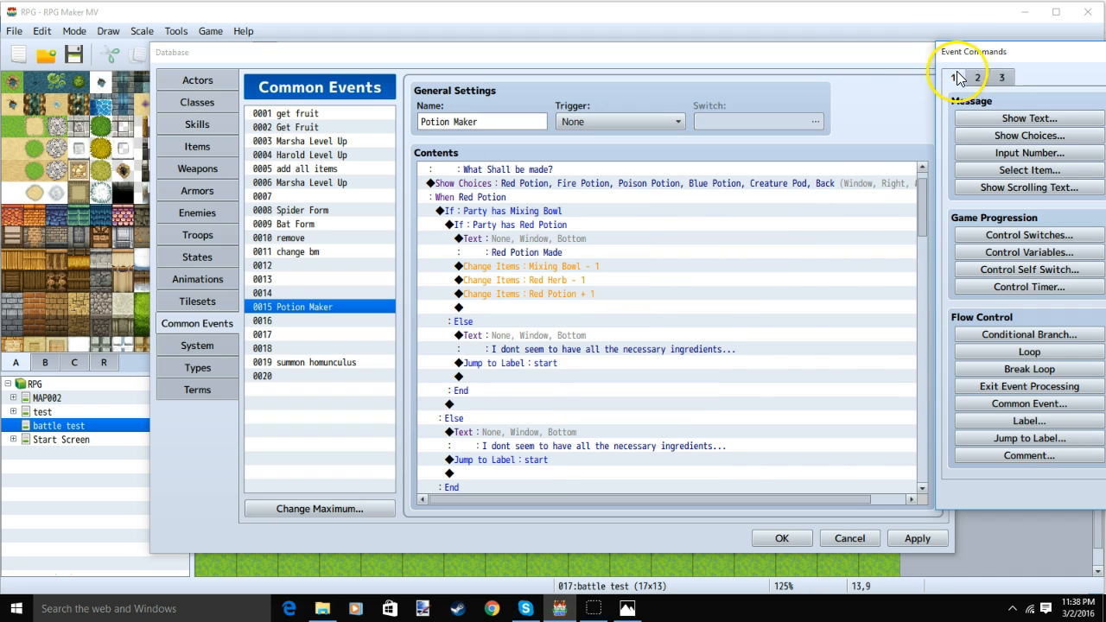
{"action": "left_click", "coordinate": [1009, 116]}
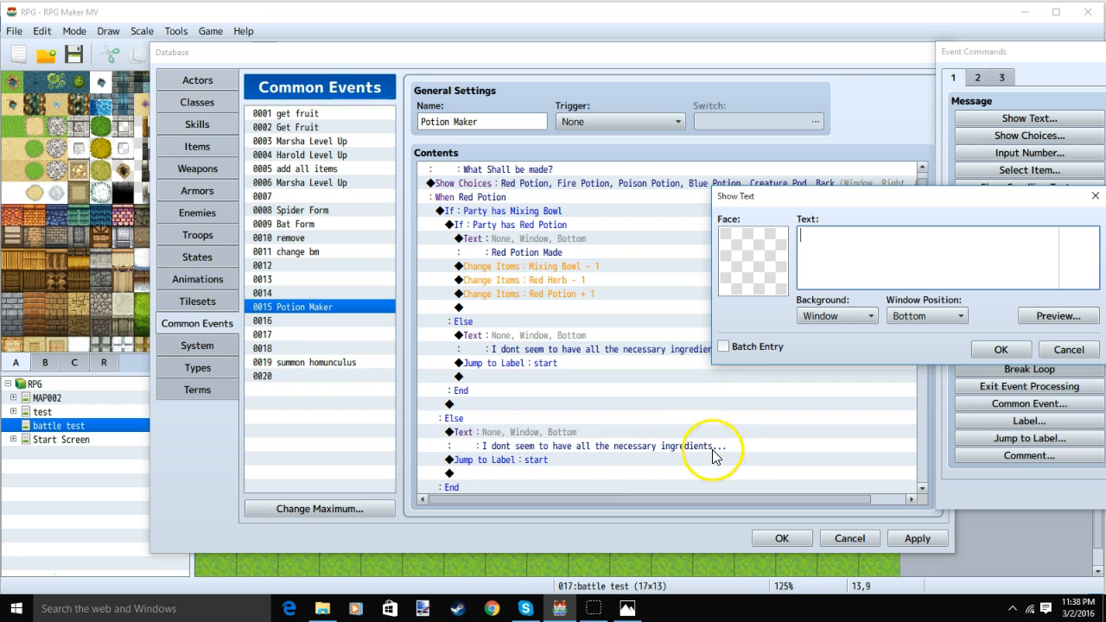
{"action": "key", "text": "Escape"}
- Try out a Jump to Label command with the label name start in the outer Else branch, and discard it
{"action": "left_click", "coordinate": [535, 461]}
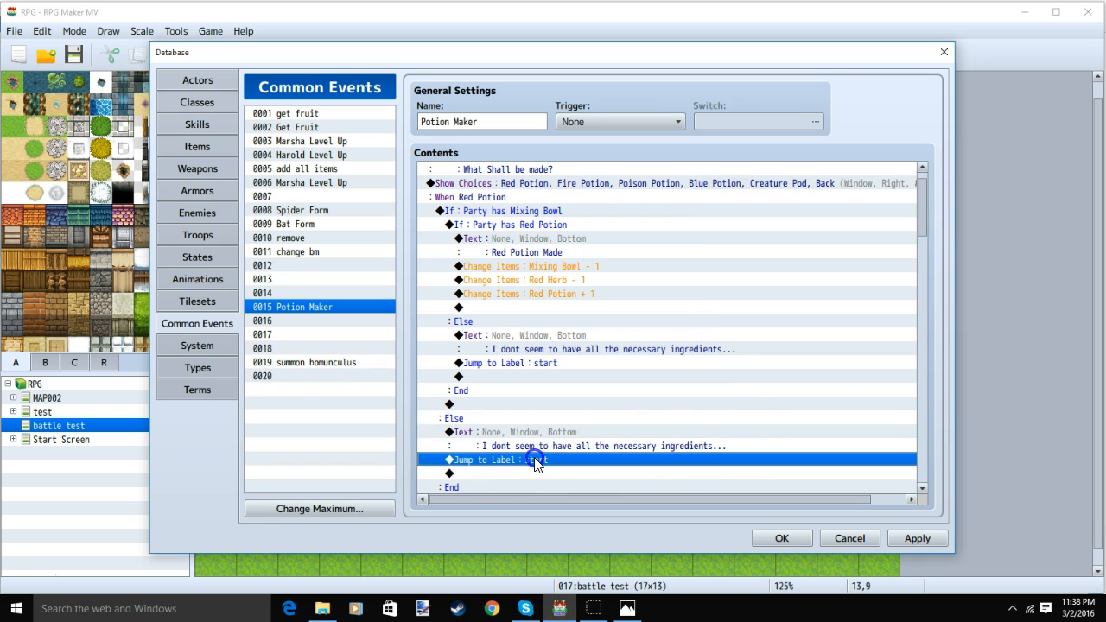
{"action": "double_click", "coordinate": [537, 474]}
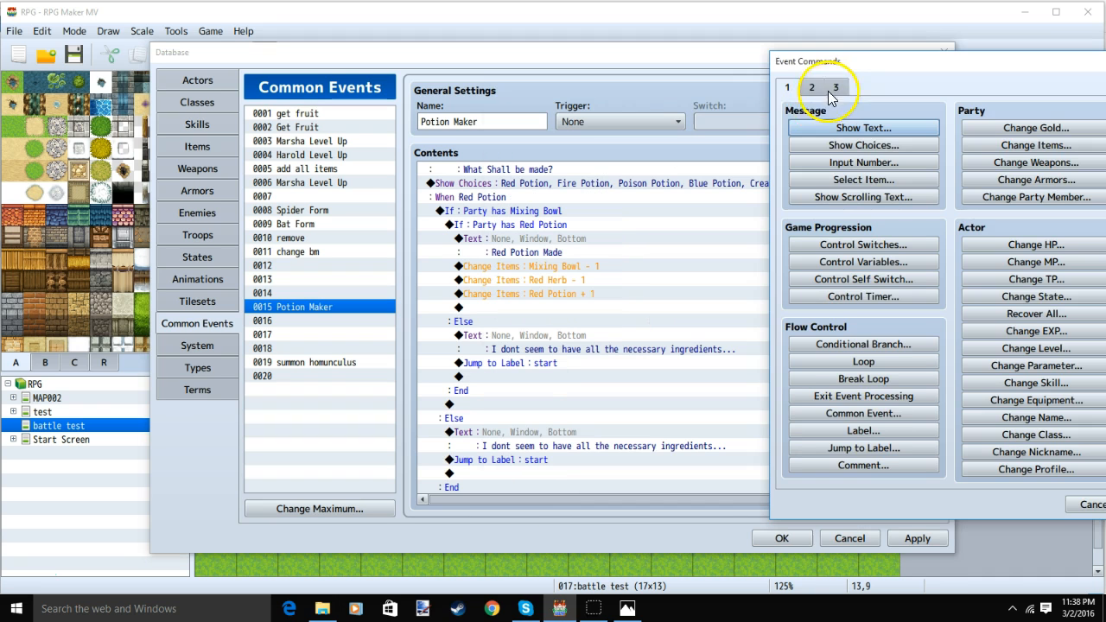
{"action": "left_click", "coordinate": [890, 447]}
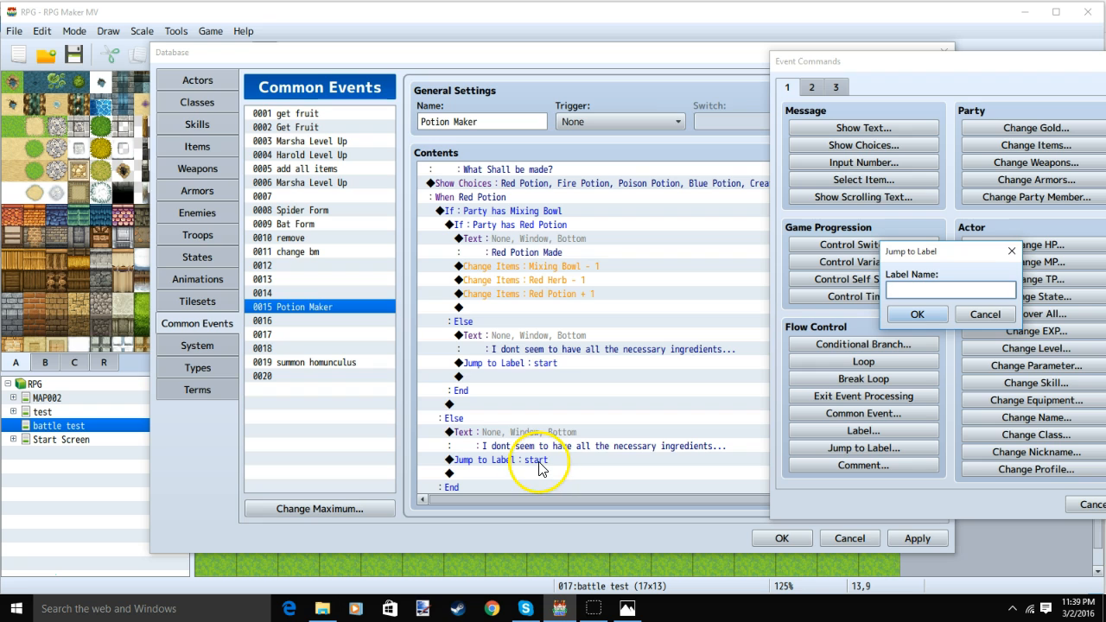
{"action": "left_click", "coordinate": [901, 294]}
{"action": "type", "text": "start"}
{"action": "left_click", "coordinate": [995, 313]}
{"action": "left_click", "coordinate": [1105, 61]}
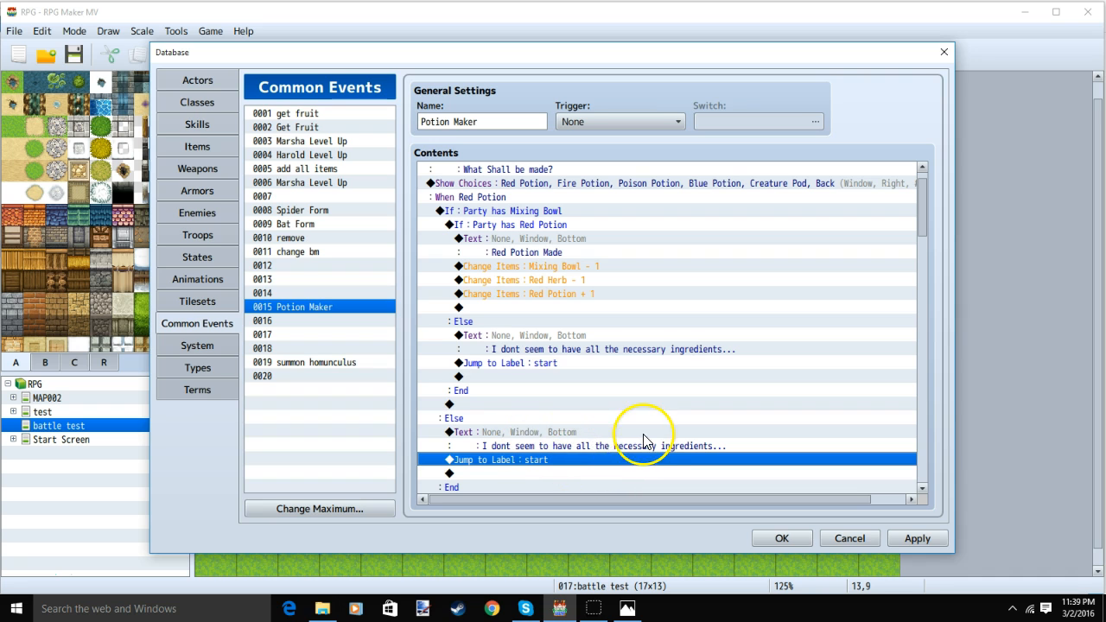
- Examine the Red Potion branch's Red Herb condition, its missing-ingredients messages and the jumps back to the start label
{"action": "scroll", "coordinate": [550, 450], "scroll_direction": "up", "scroll_amount": 2}
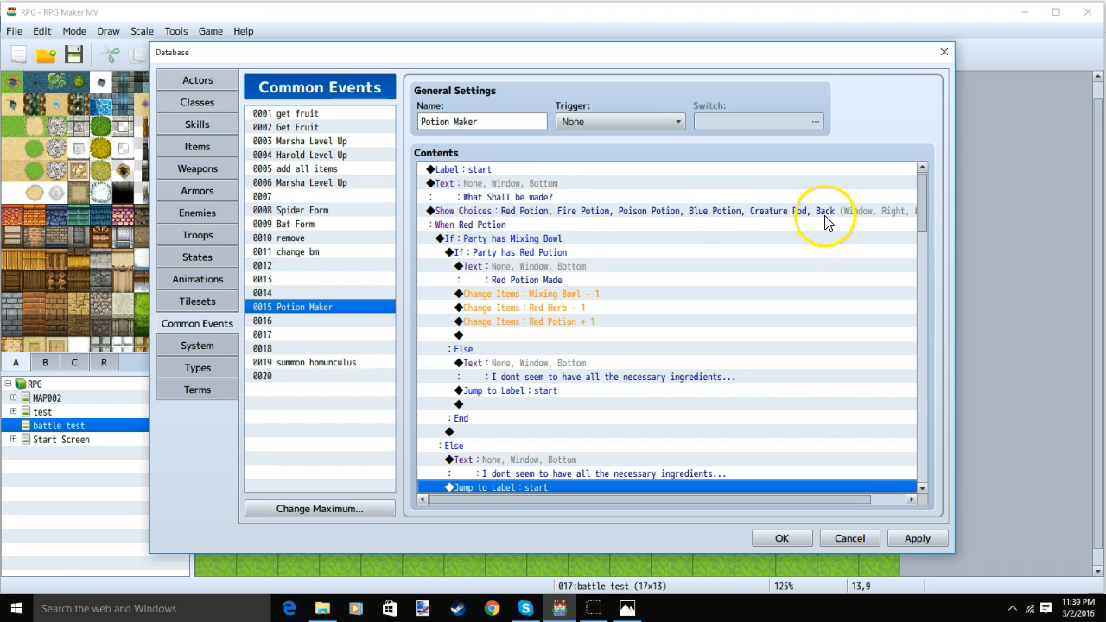
{"action": "left_click", "coordinate": [558, 253]}
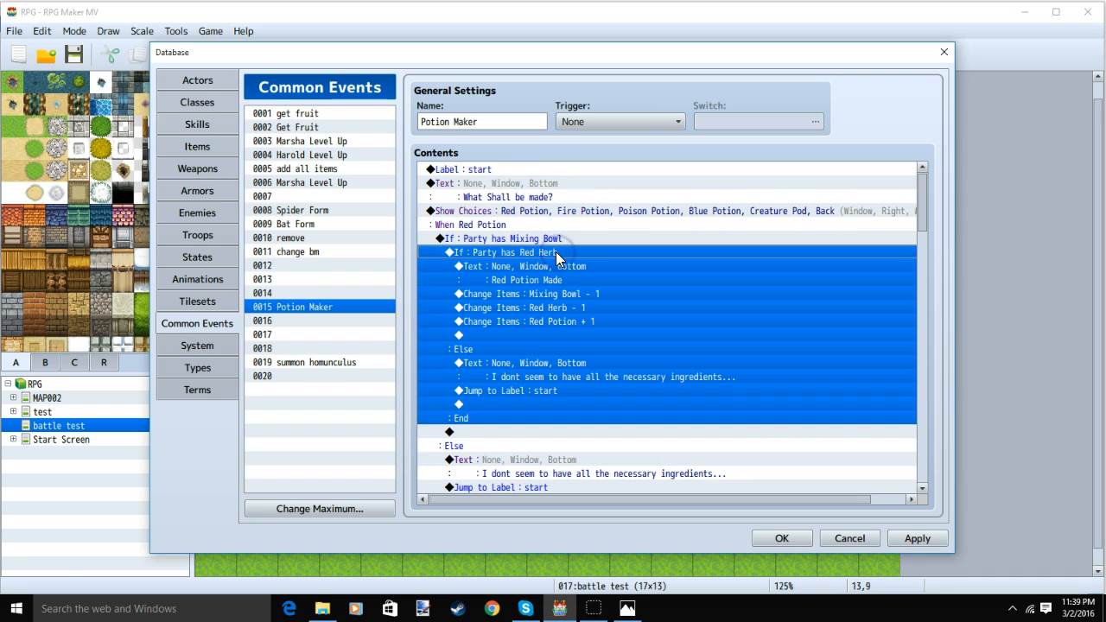
{"action": "left_click", "coordinate": [510, 377]}
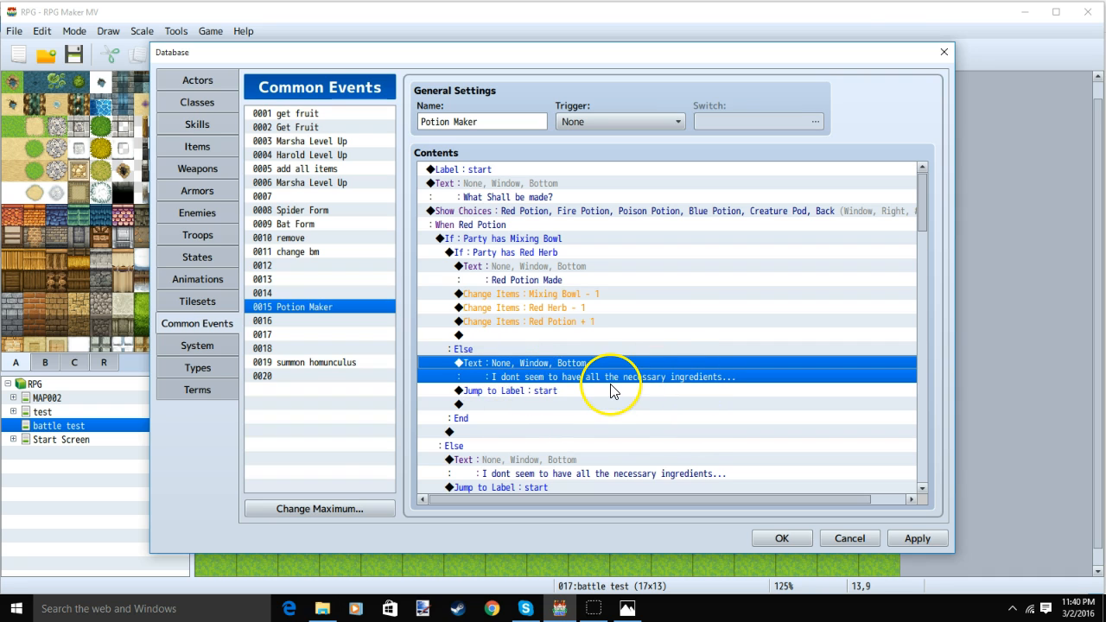
{"action": "left_click", "coordinate": [548, 391]}
{"action": "left_click", "coordinate": [551, 377]}
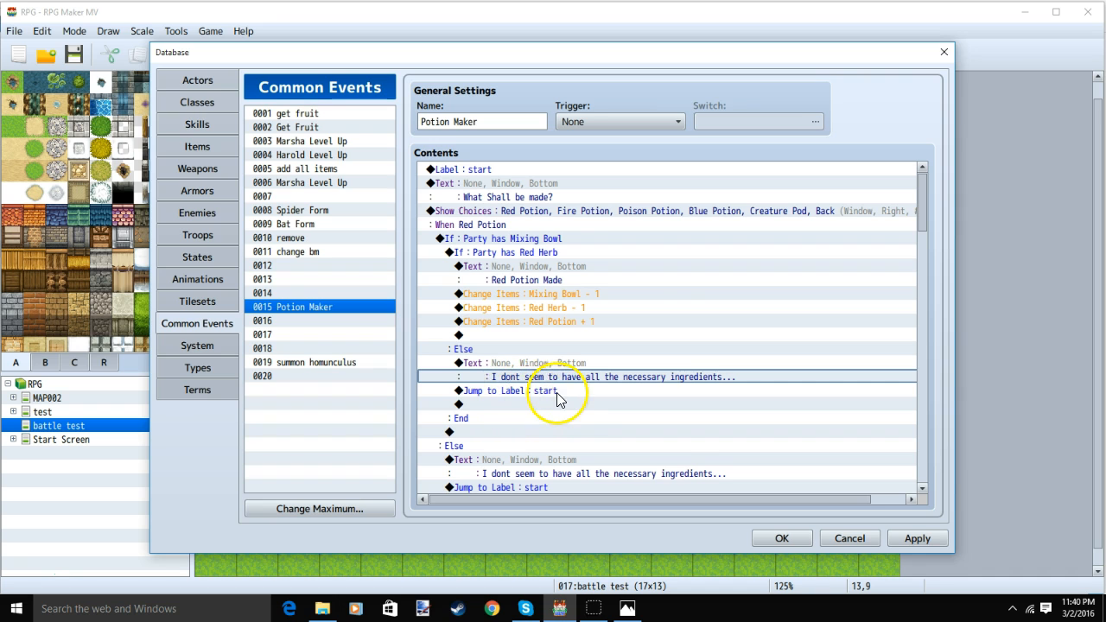
{"action": "scroll", "coordinate": [556, 392], "scroll_direction": "down", "scroll_amount": 4}
{"action": "left_click", "coordinate": [552, 323]}
{"action": "scroll", "coordinate": [558, 346], "scroll_direction": "up", "scroll_amount": 4}
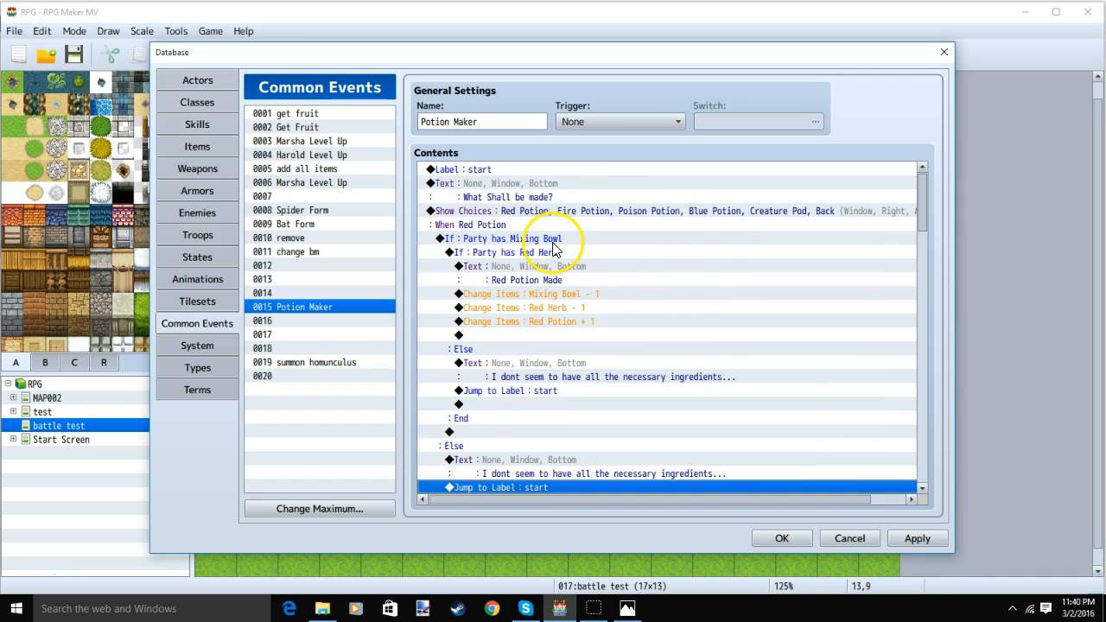
- Examine the Fire Potion branch's Mixing Bowl and Lava Rocks conditions and its Change Items commands
{"action": "scroll", "coordinate": [544, 276], "scroll_direction": "down", "scroll_amount": 8}
{"action": "left_click", "coordinate": [558, 239]}
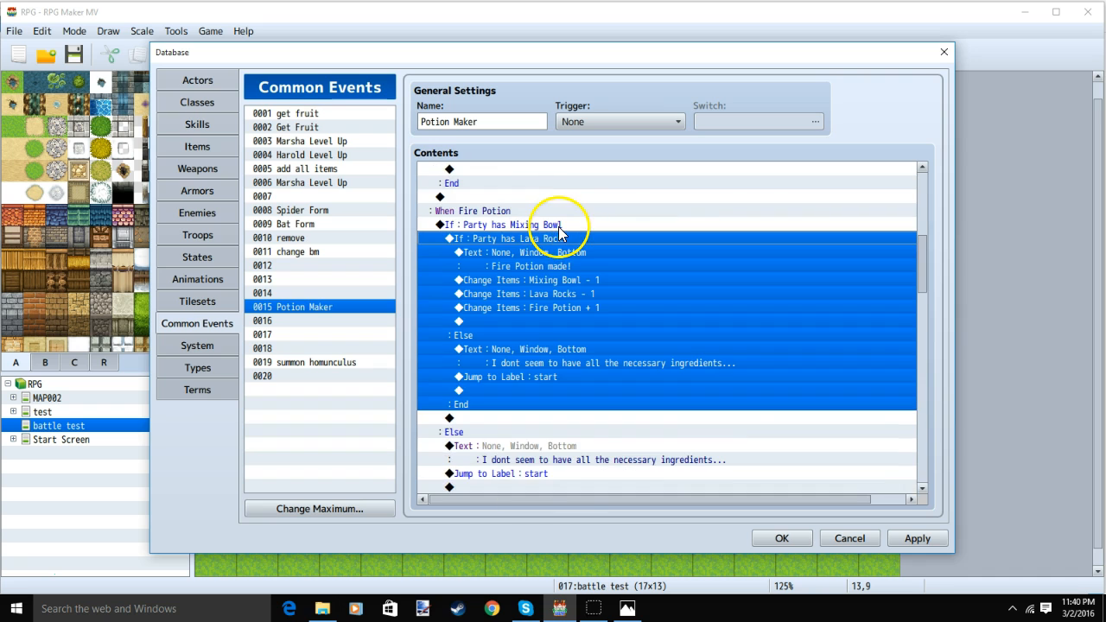
{"action": "left_click", "coordinate": [558, 226]}
{"action": "left_click", "coordinate": [559, 240]}
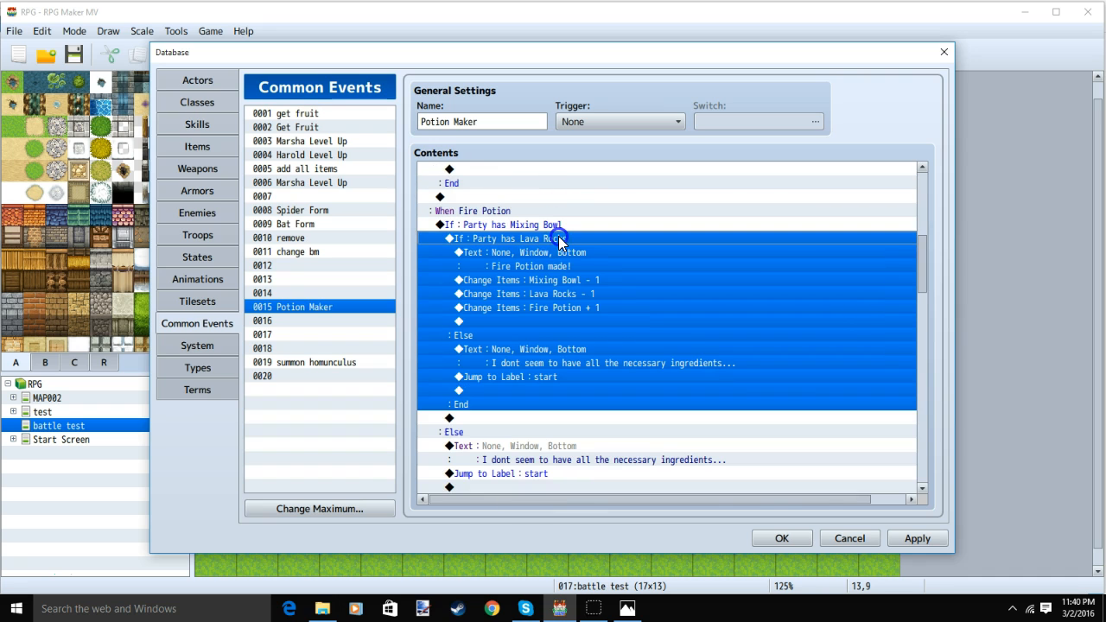
{"action": "left_click", "coordinate": [570, 311]}
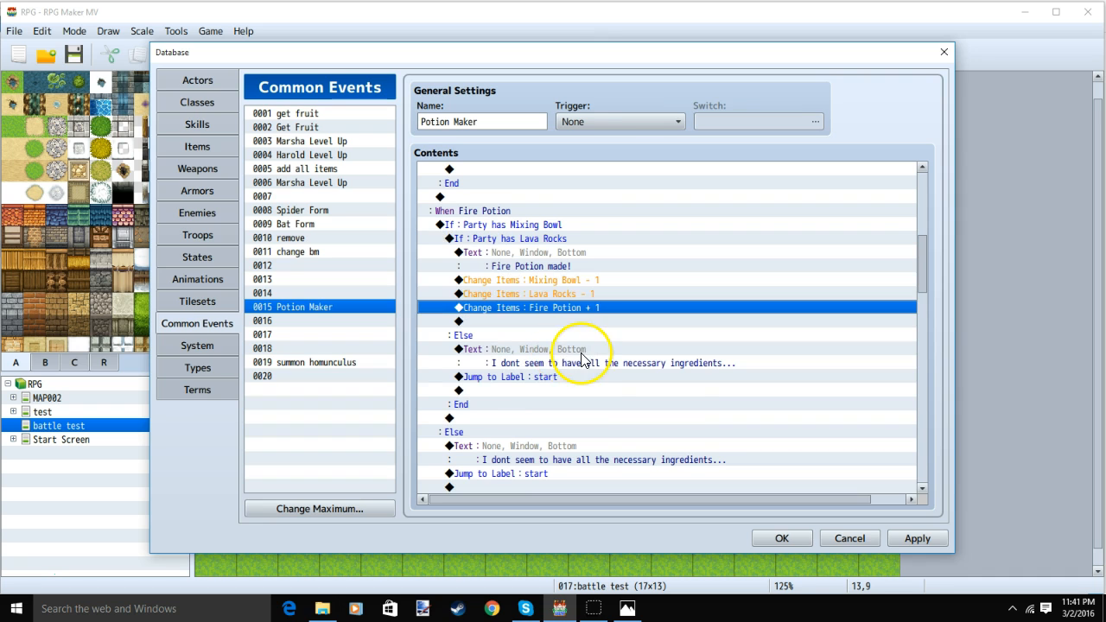
- Examine the Fire Potion missing-ingredients branch and the Poison Potion, Blue Potion and Creature Pod branches, and apply the database changes
{"action": "left_click", "coordinate": [576, 353]}
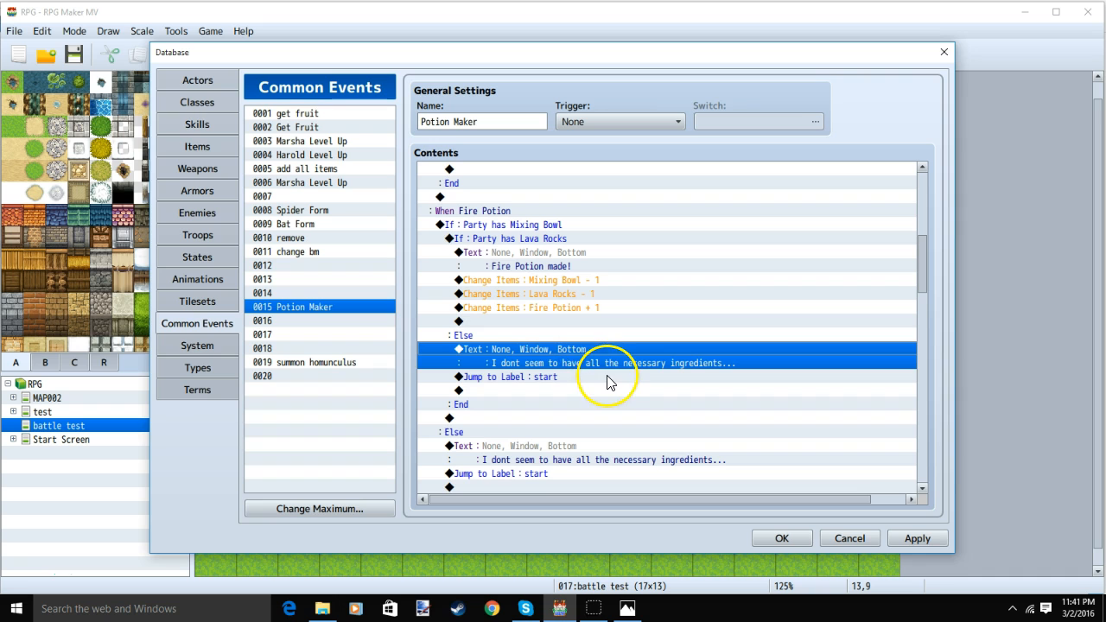
{"action": "left_click", "coordinate": [508, 378]}
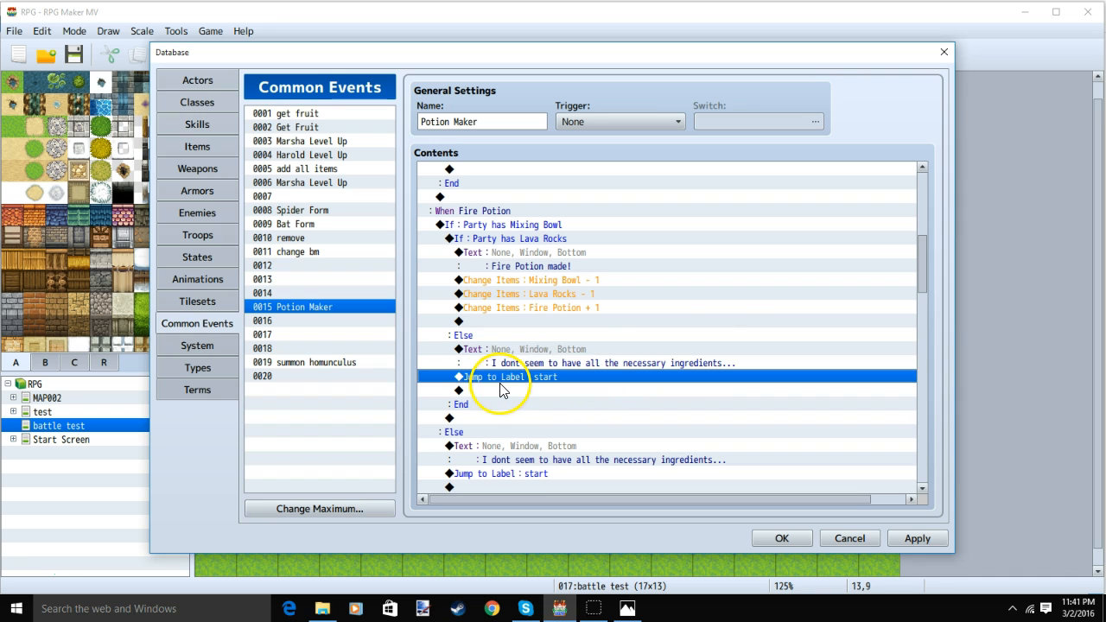
{"action": "scroll", "coordinate": [529, 385], "scroll_direction": "up", "scroll_amount": 8}
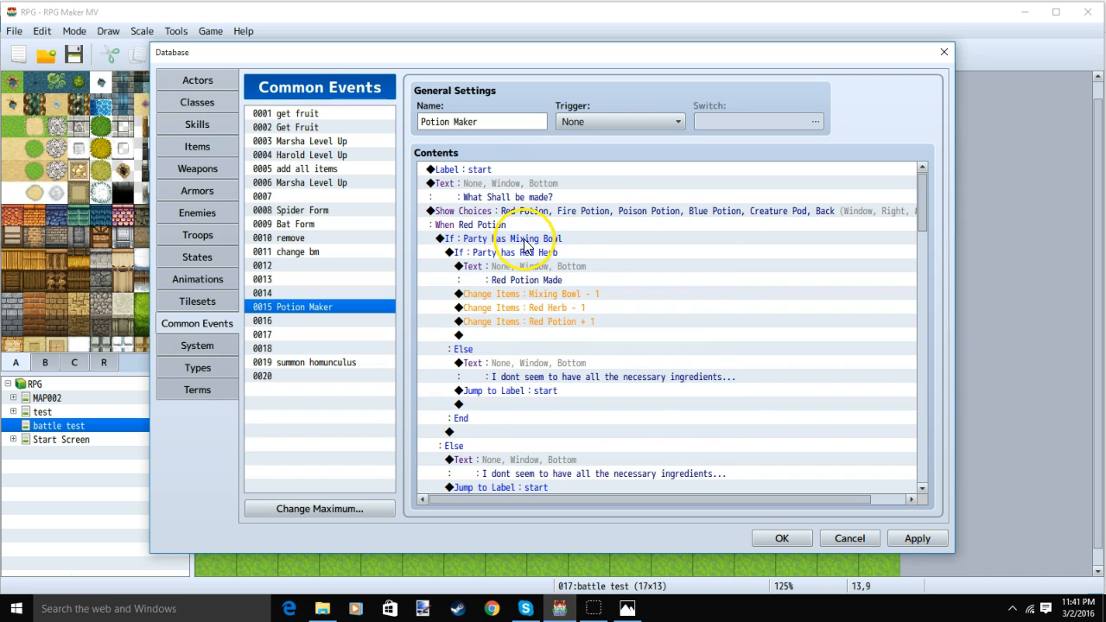
{"action": "left_click", "coordinate": [922, 275]}
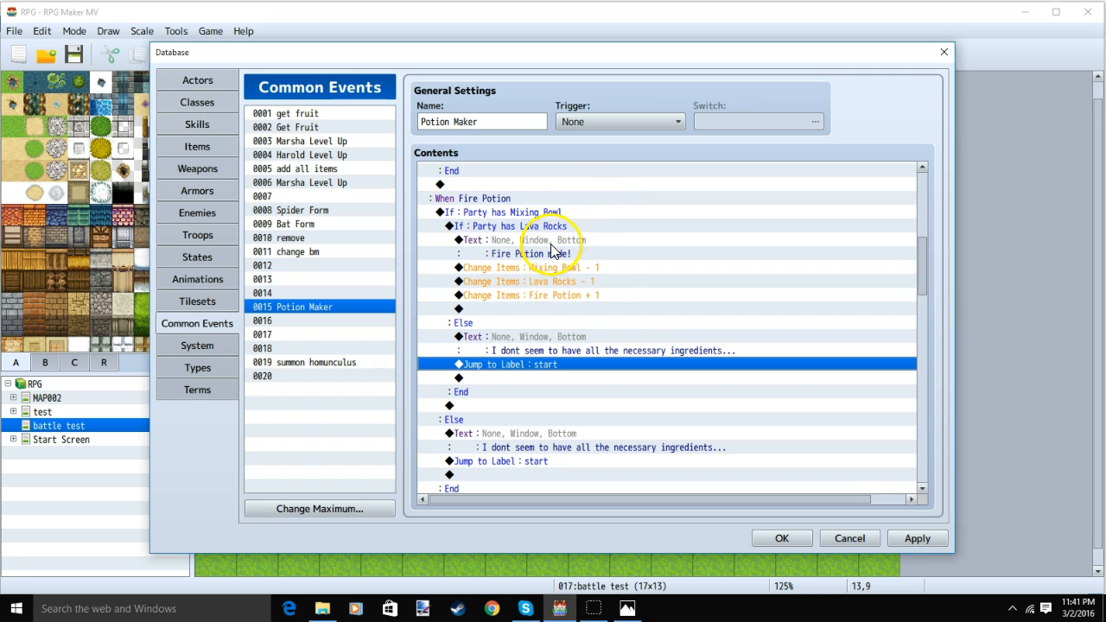
{"action": "scroll", "coordinate": [899, 272], "scroll_direction": "down", "scroll_amount": 7}
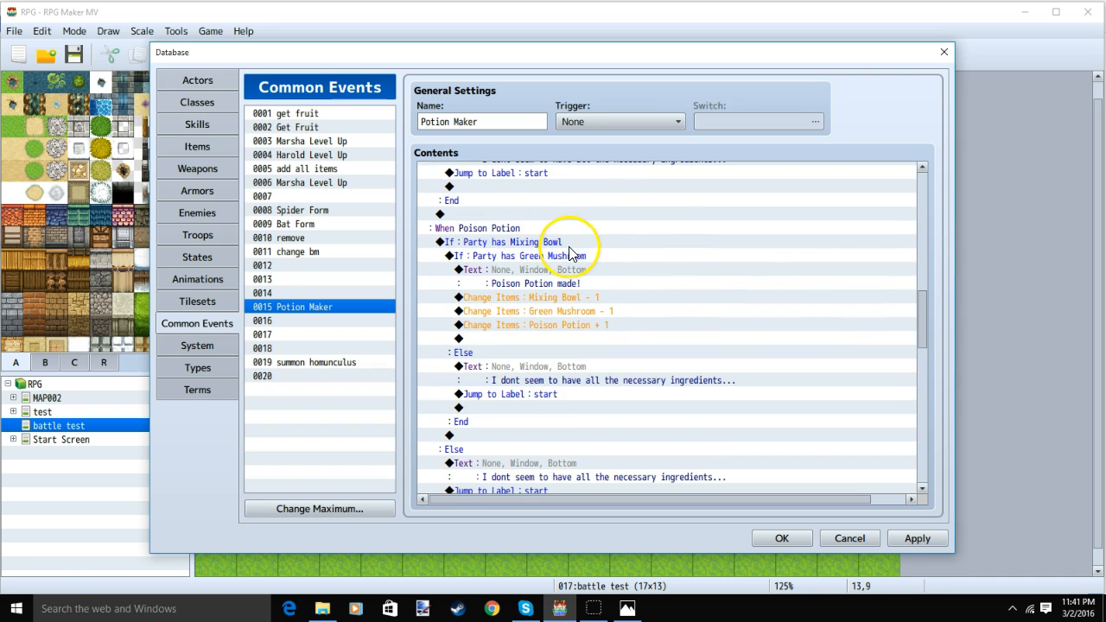
{"action": "scroll", "coordinate": [833, 362], "scroll_direction": "down", "scroll_amount": 7}
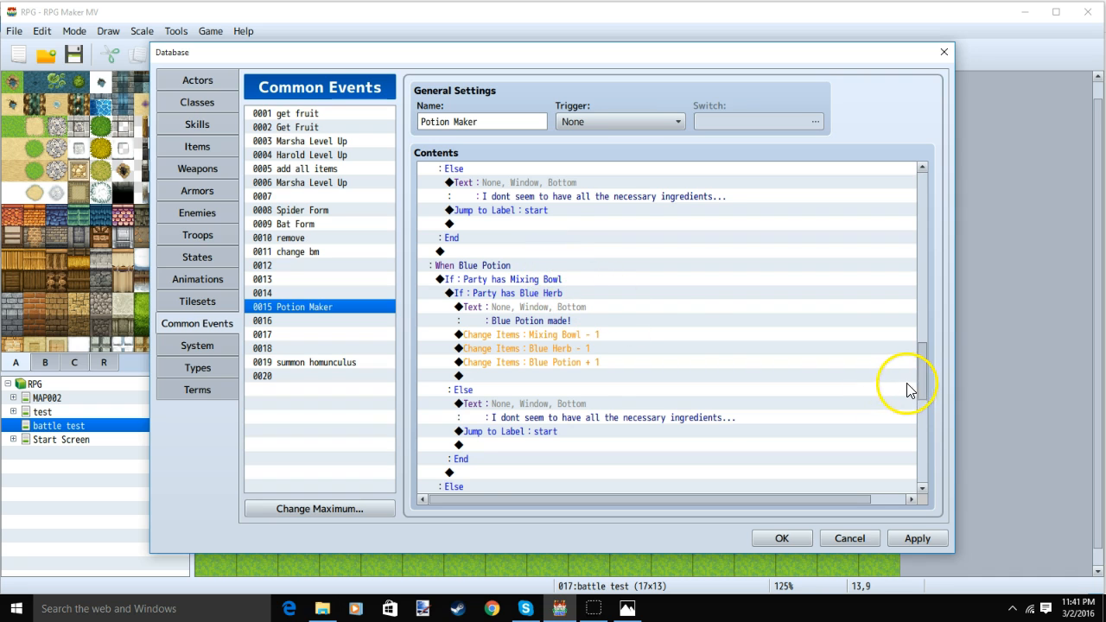
{"action": "scroll", "coordinate": [921, 434], "scroll_direction": "down", "scroll_amount": 7}
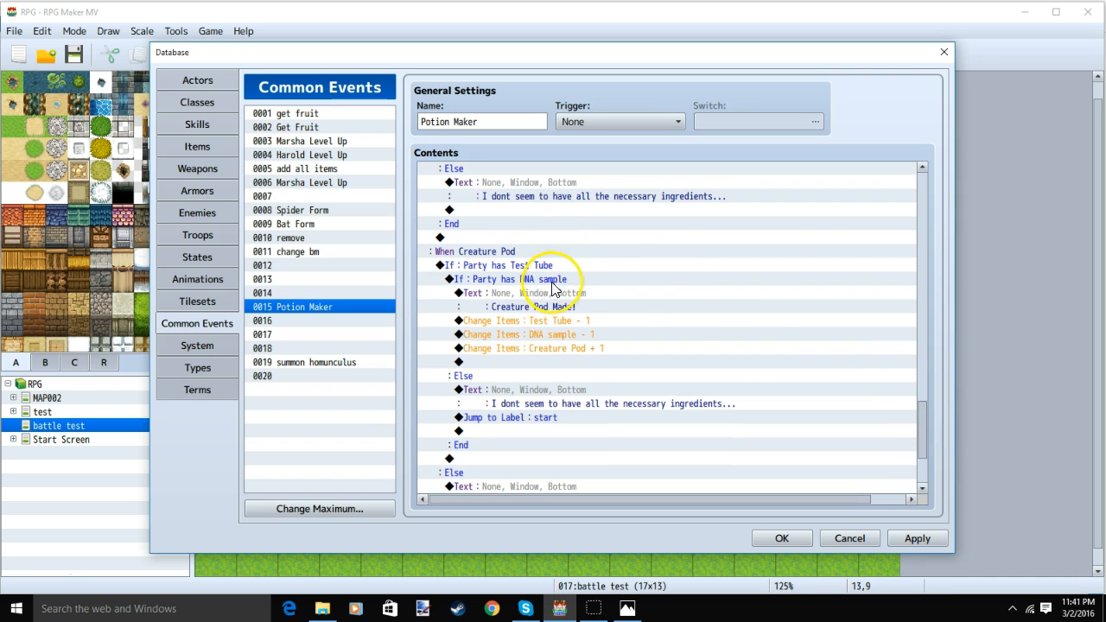
{"action": "scroll", "coordinate": [566, 228], "scroll_direction": "up", "scroll_amount": 15}
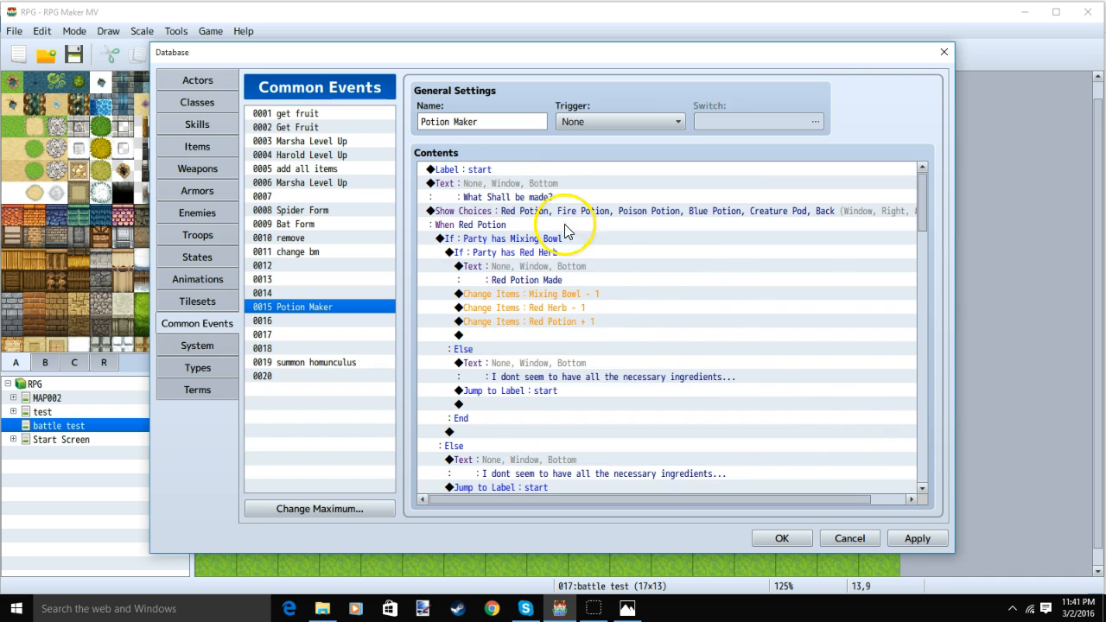
{"action": "left_click", "coordinate": [929, 538]}
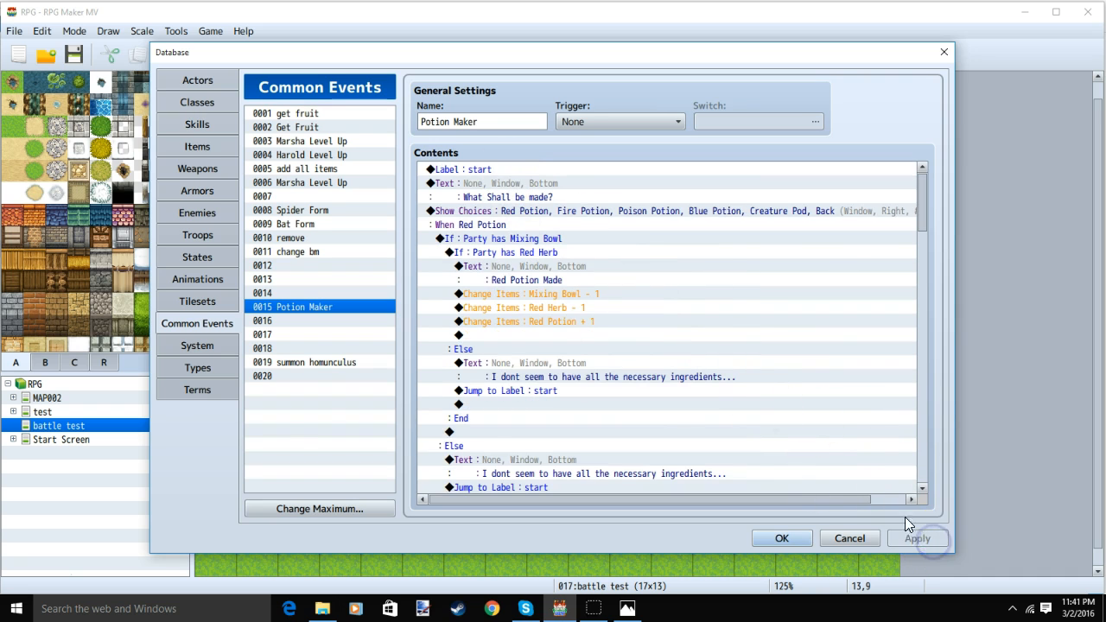
- Examine the Potion Makeing skill's effect and keep Potion Maker as the common event it calls
{"action": "left_click", "coordinate": [205, 126]}
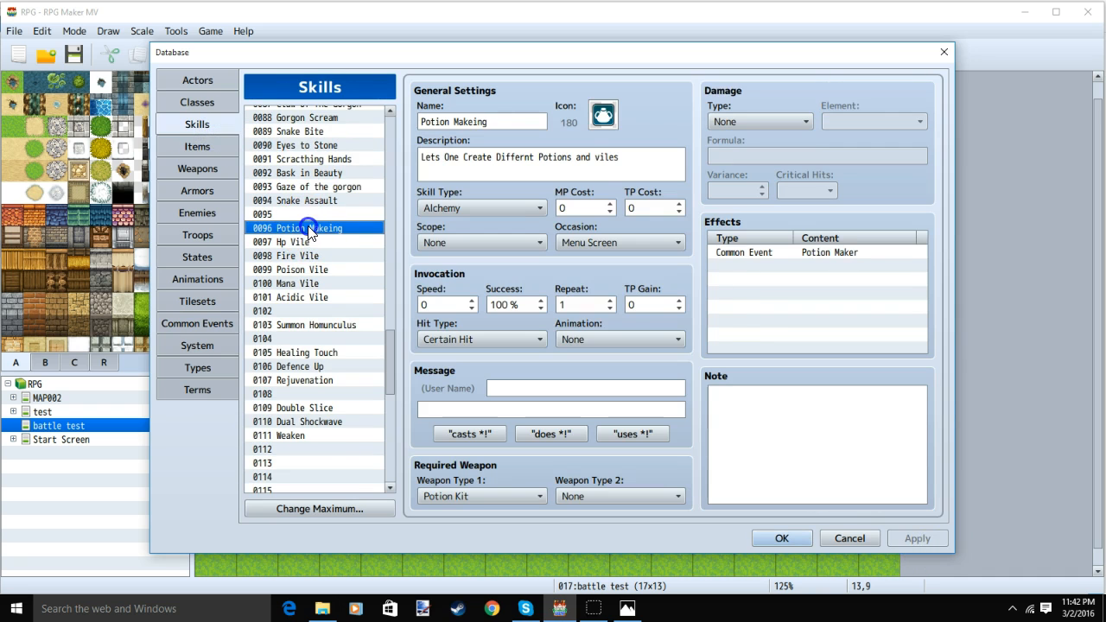
{"action": "double_click", "coordinate": [749, 253]}
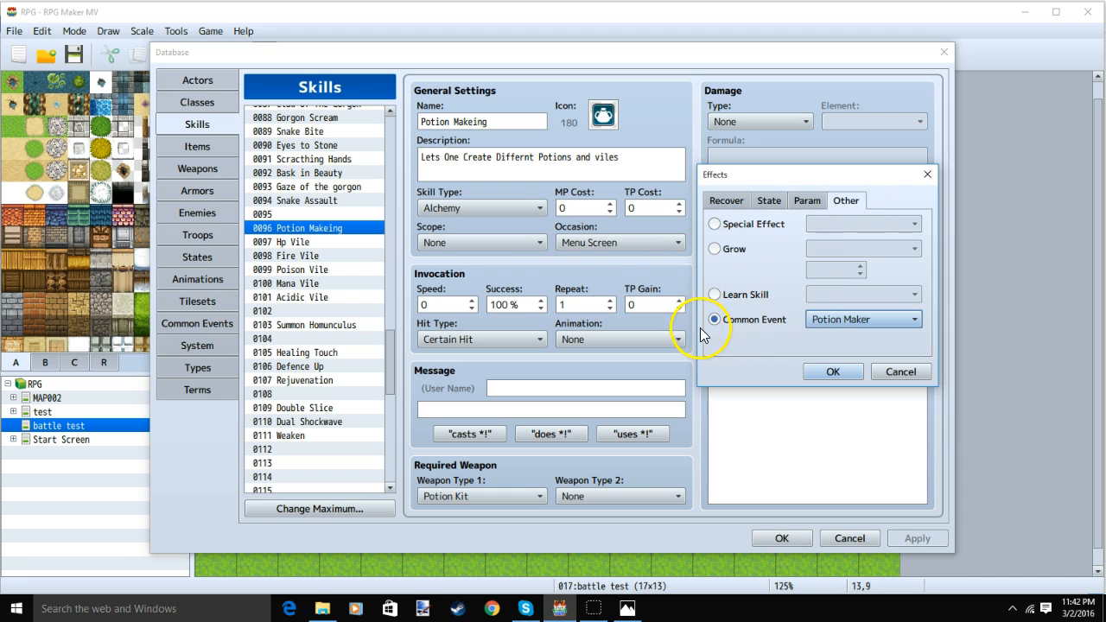
{"action": "left_click", "coordinate": [845, 371]}
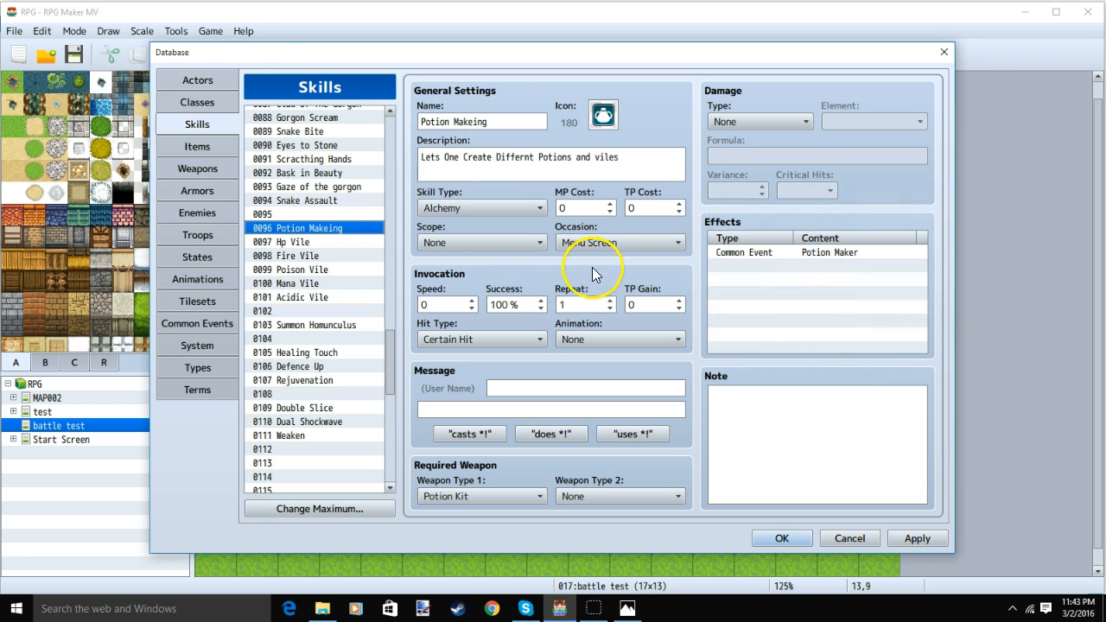
- Check the Cape-o actor's settings and bring up the summon homunculus common event
{"action": "left_click", "coordinate": [197, 80]}
{"action": "left_click", "coordinate": [311, 294]}
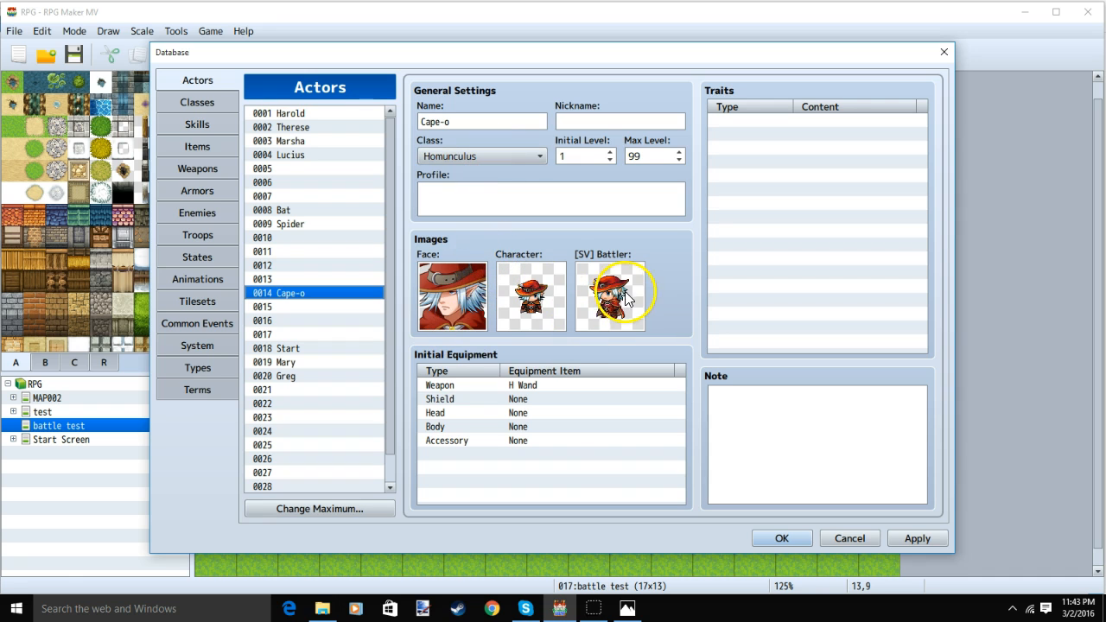
{"action": "left_click", "coordinate": [208, 326]}
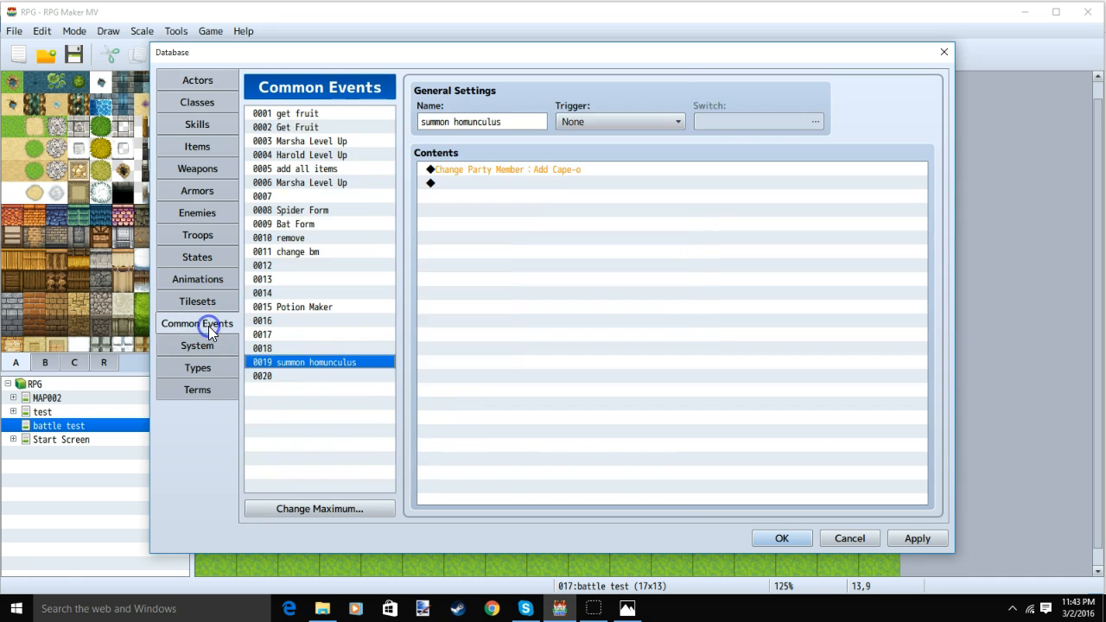
{"action": "left_click", "coordinate": [325, 361]}
- Try out a Change Party Member command that adds Cape-o in the summon homunculus common event
{"action": "double_click", "coordinate": [471, 182]}
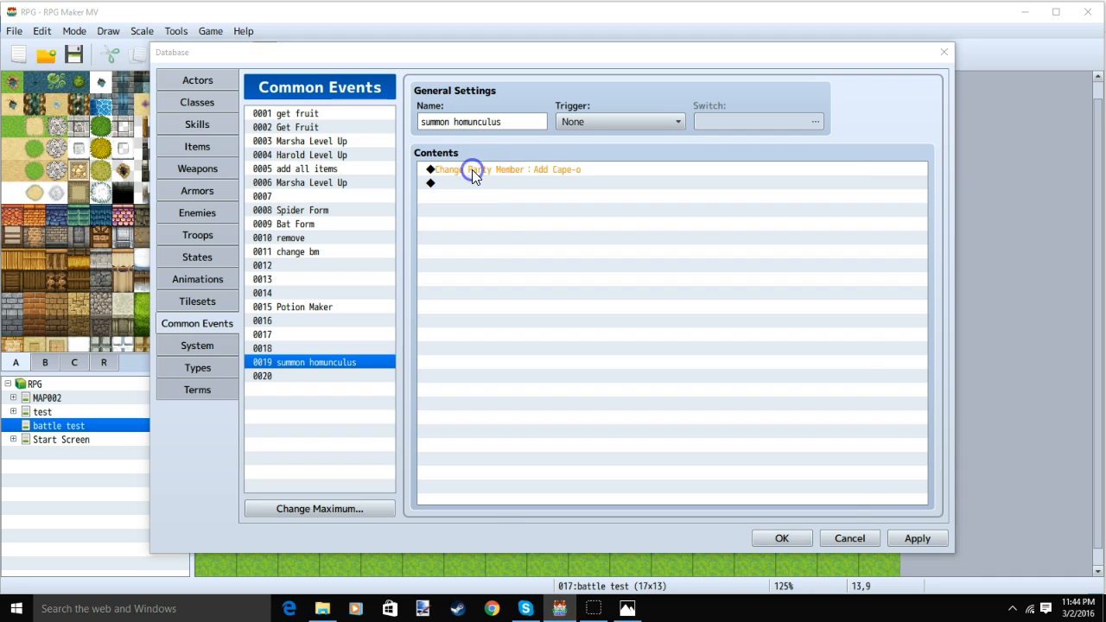
{"action": "left_click", "coordinate": [772, 231]}
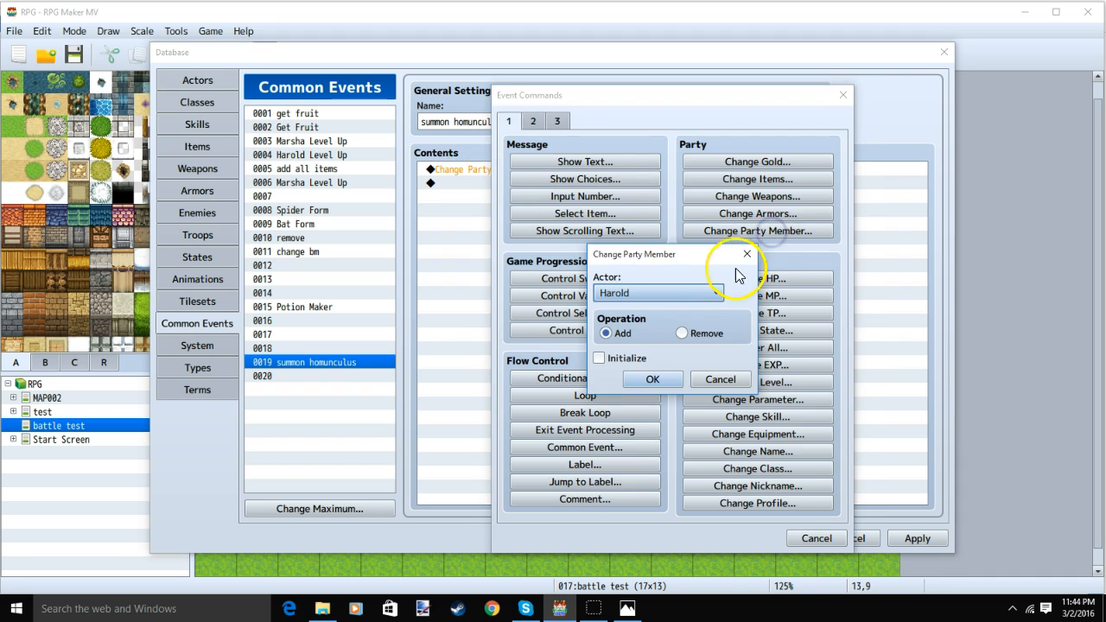
{"action": "left_click", "coordinate": [682, 291]}
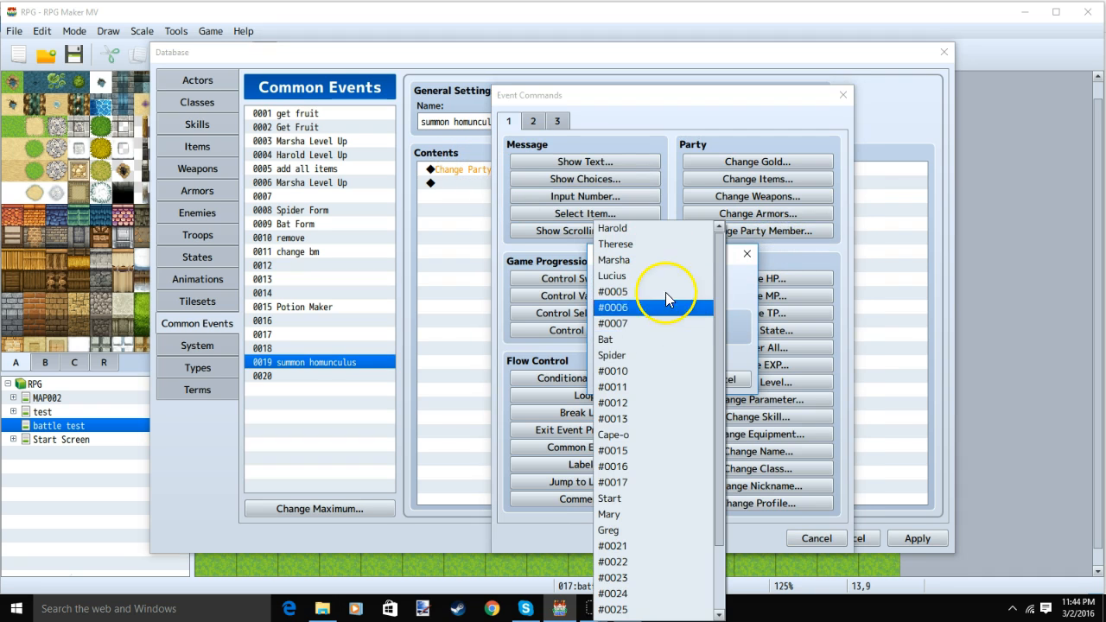
{"action": "left_click", "coordinate": [667, 435]}
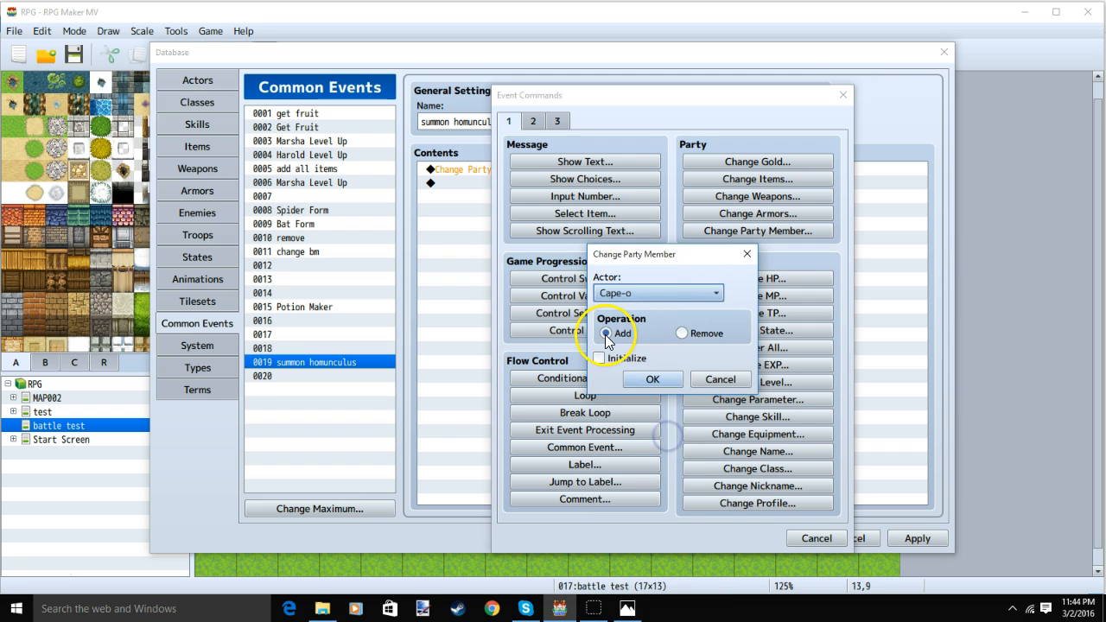
{"action": "left_click", "coordinate": [652, 379]}
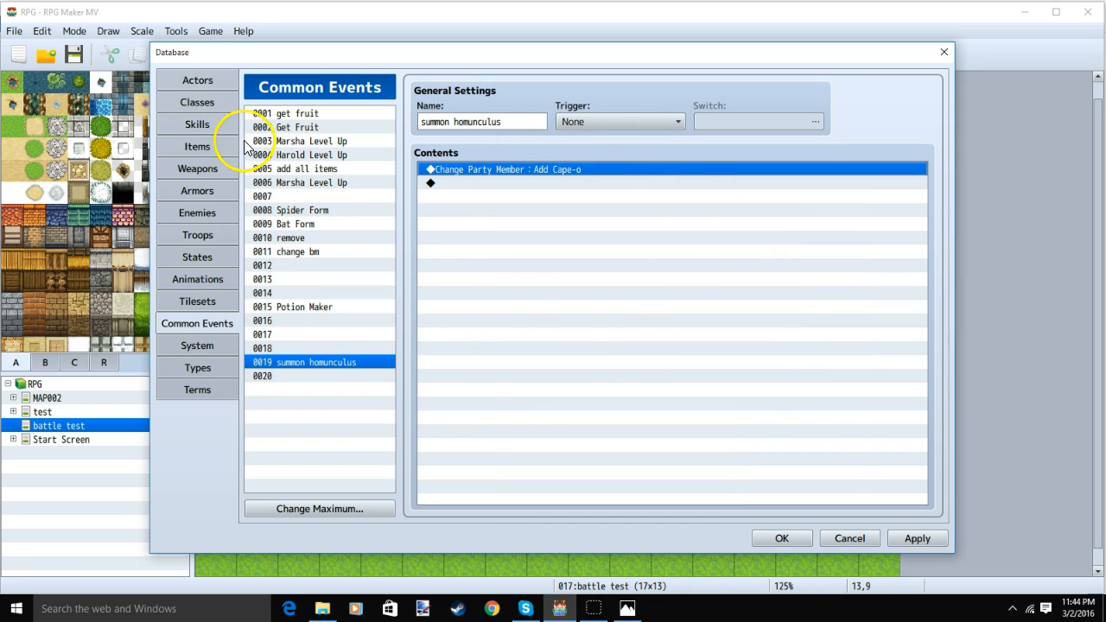
- Examine the Summon Homunculus skill and its effect calling the summon homunculus common event, leaving the effect unchanged
{"action": "left_click", "coordinate": [197, 124]}
{"action": "left_click", "coordinate": [306, 326]}
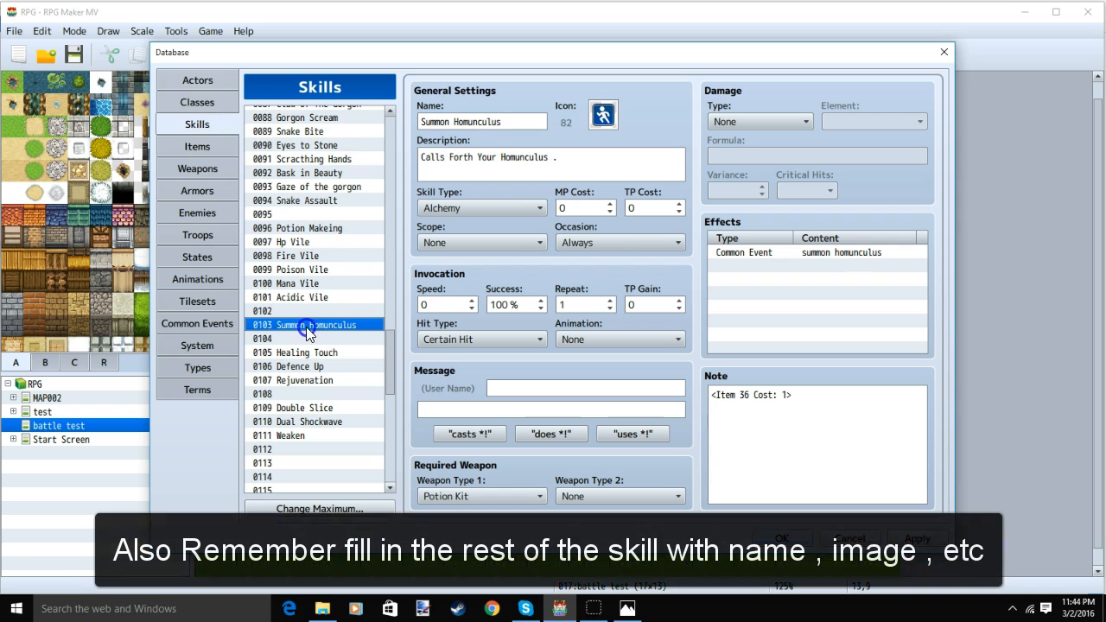
{"action": "double_click", "coordinate": [762, 252]}
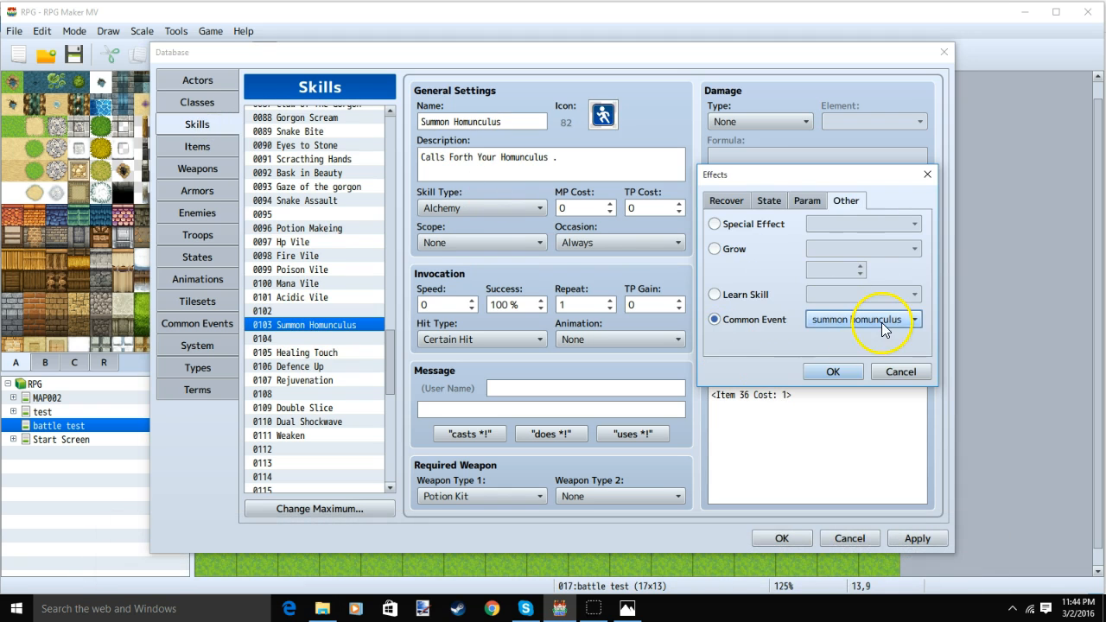
{"action": "left_click", "coordinate": [932, 178]}
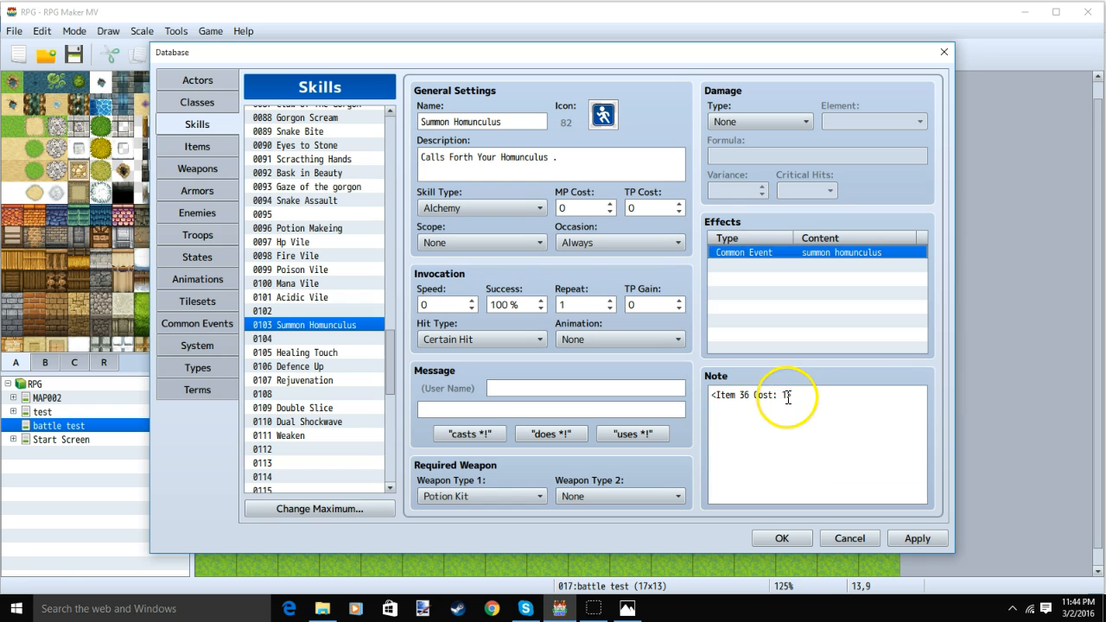
- Compare the item cost notes of the Acidic Vile and Summon Homunculus skills, and look up item 36 in the items list
{"action": "left_click", "coordinate": [303, 296]}
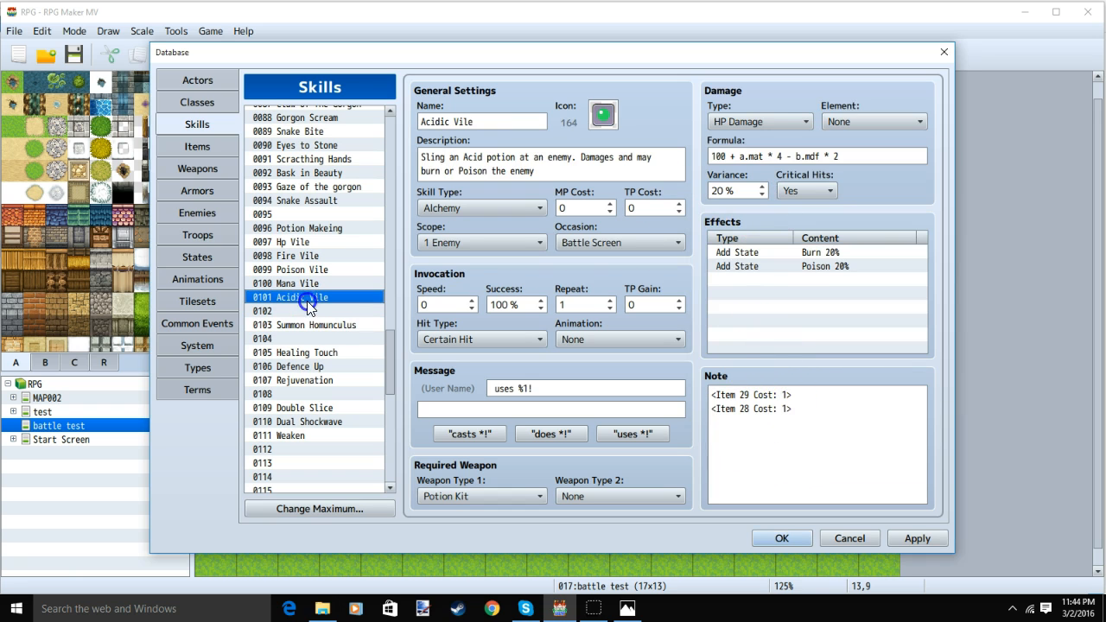
{"action": "left_click", "coordinate": [352, 324]}
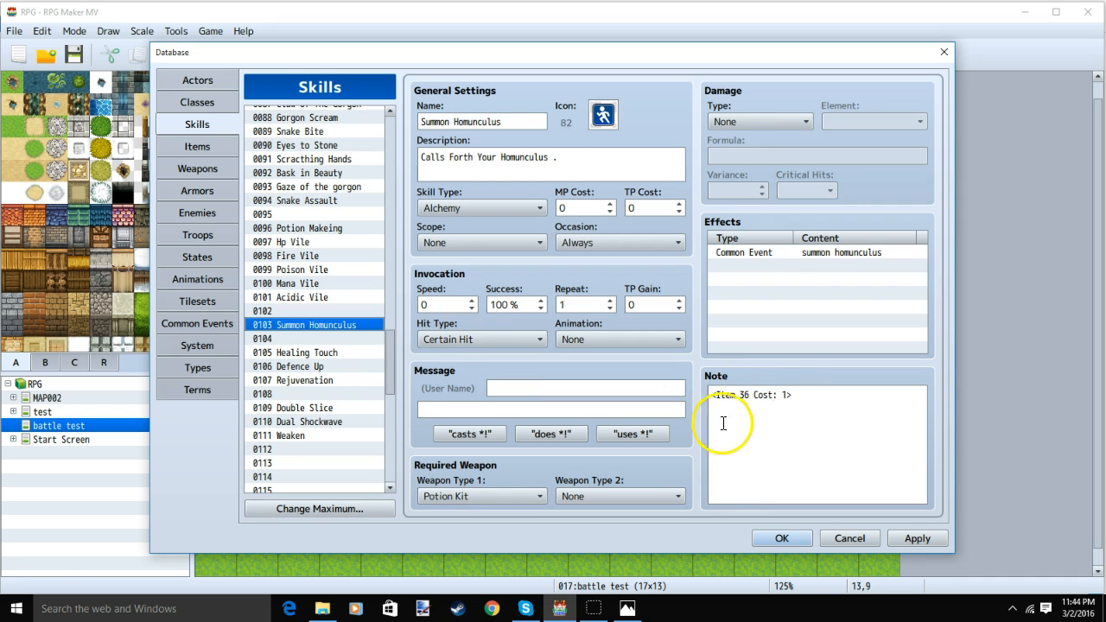
{"action": "left_click", "coordinate": [197, 146]}
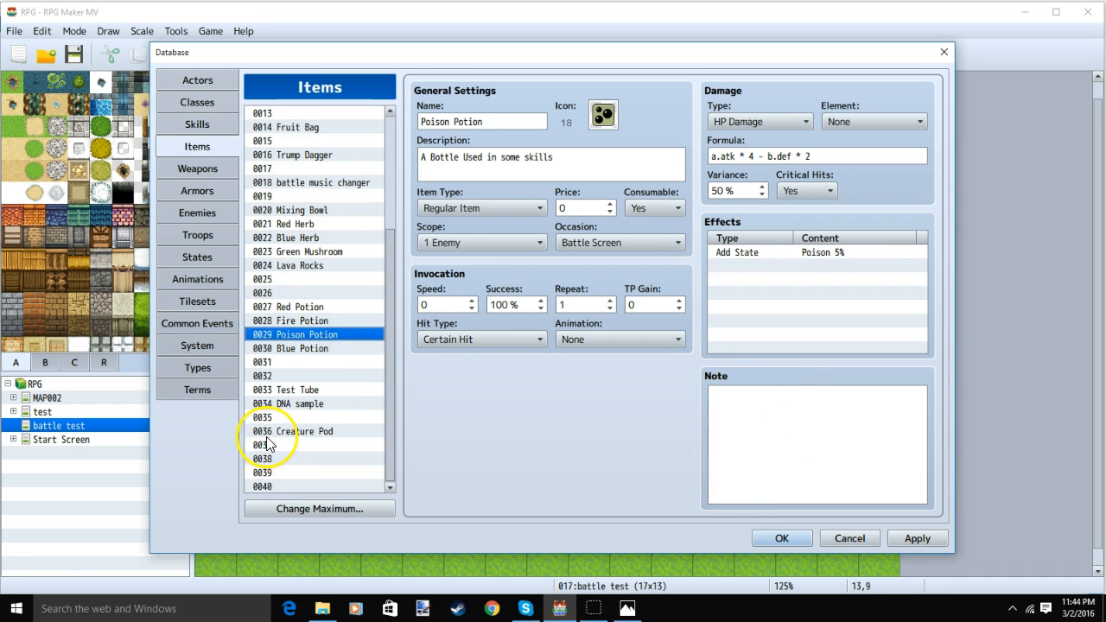
{"action": "left_click", "coordinate": [221, 127]}
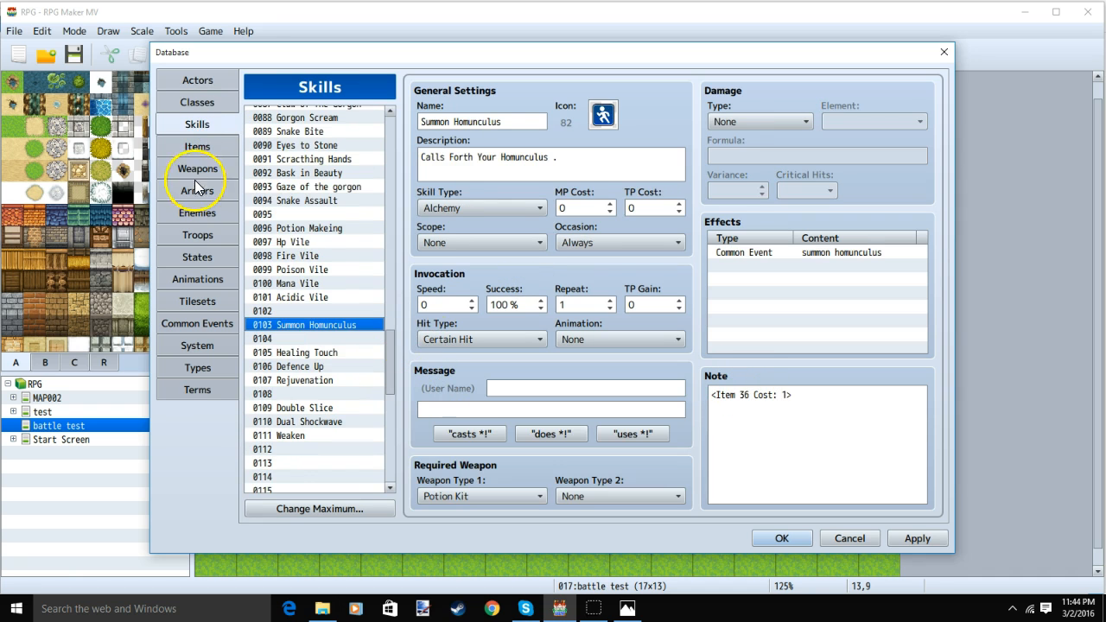
- Check the Alchemist class's Add Skill Type trait for Alchemy and delete its blank Equip Weapon trait
{"action": "left_click", "coordinate": [212, 104]}
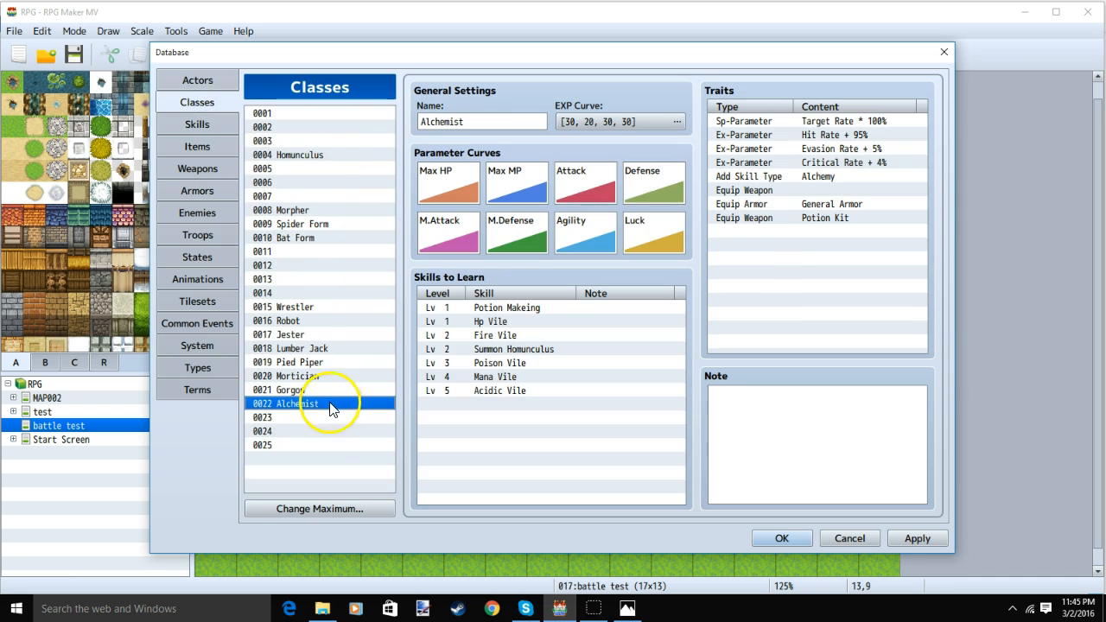
{"action": "right_click", "coordinate": [774, 176]}
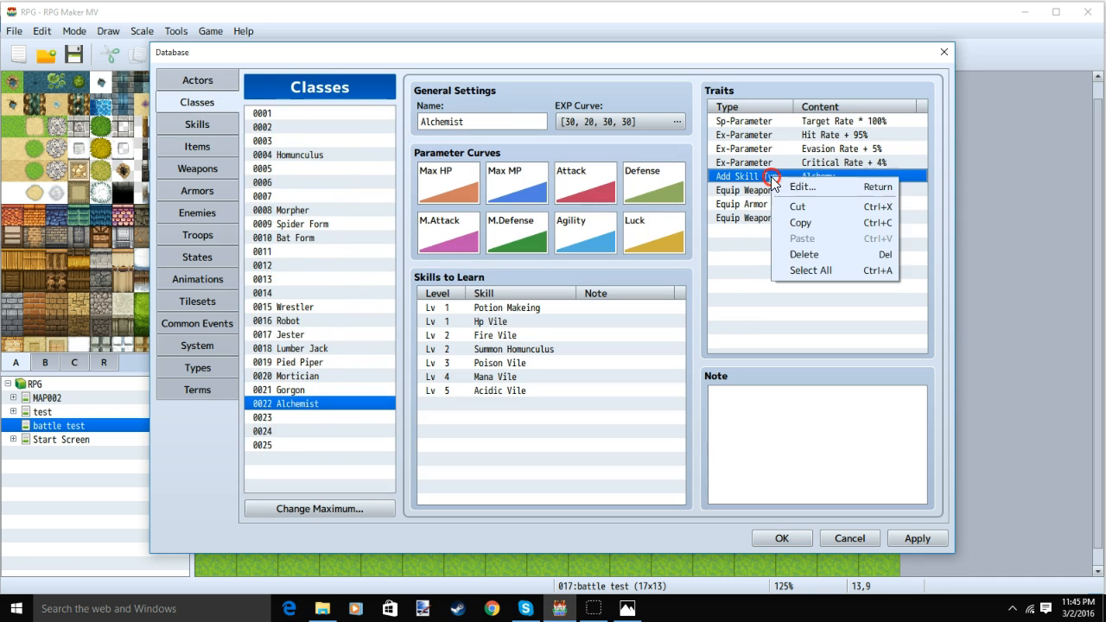
{"action": "left_click", "coordinate": [789, 189]}
{"action": "left_click", "coordinate": [820, 149]}
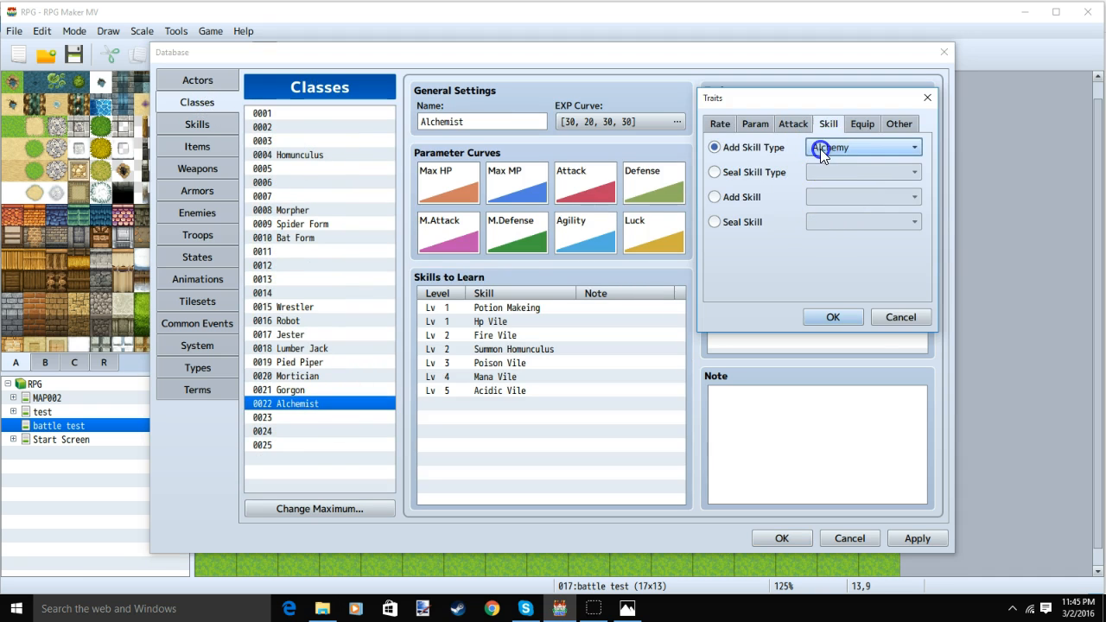
{"action": "left_click", "coordinate": [769, 223]}
{"action": "left_click", "coordinate": [832, 317]}
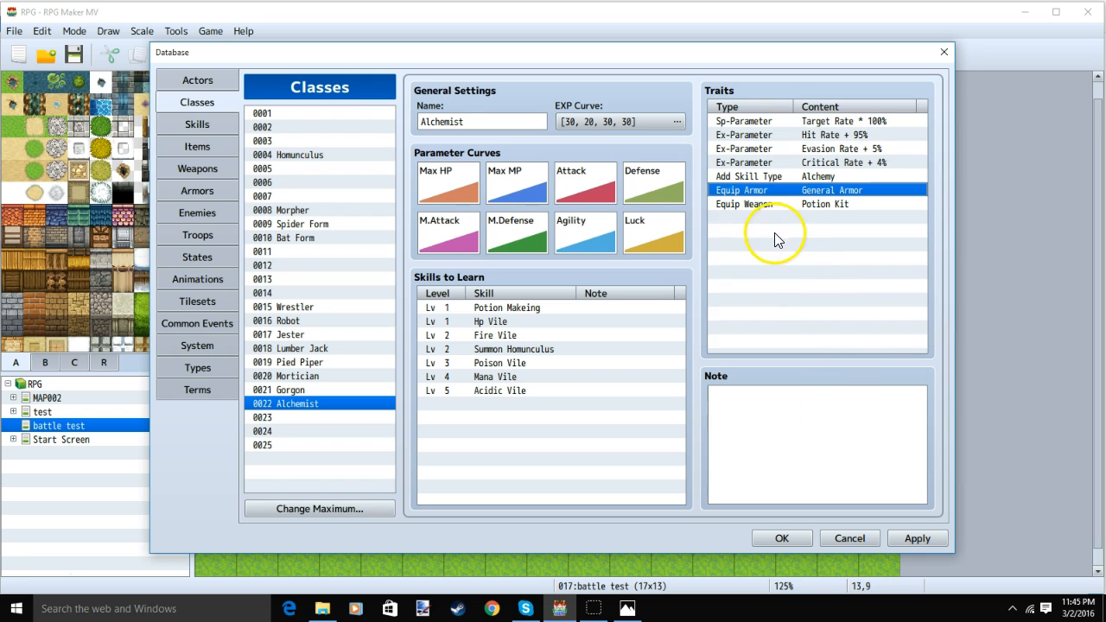
- Examine the Alchemist's Equip Weapon trait for Potion Kit and close it without changes
{"action": "right_click", "coordinate": [763, 209]}
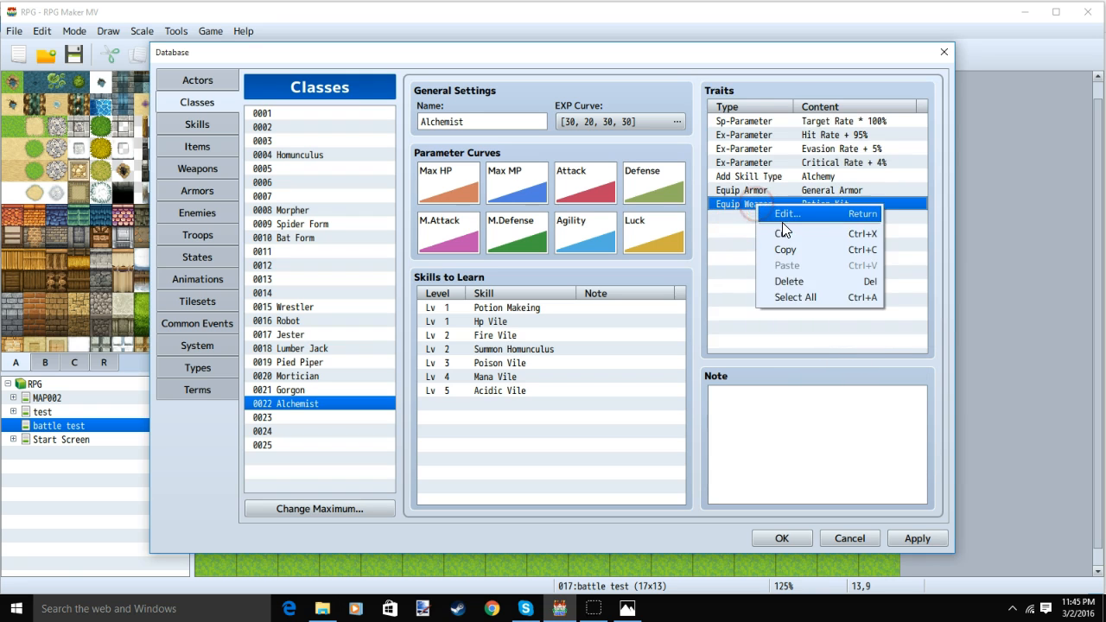
{"action": "left_click", "coordinate": [787, 214]}
{"action": "left_click", "coordinate": [715, 148]}
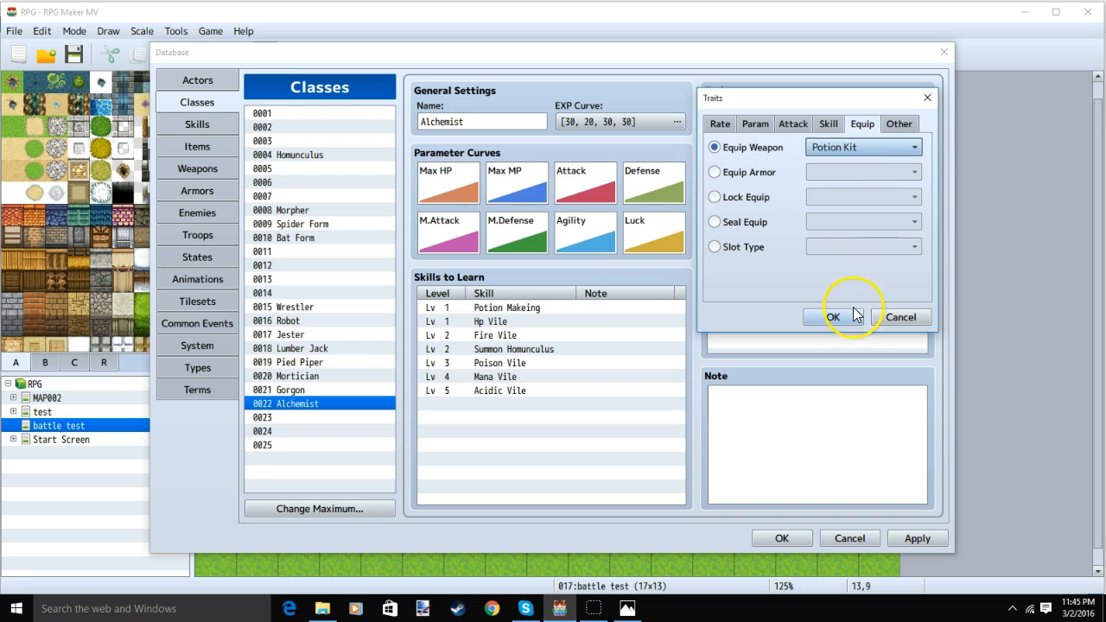
{"action": "left_click", "coordinate": [927, 98]}
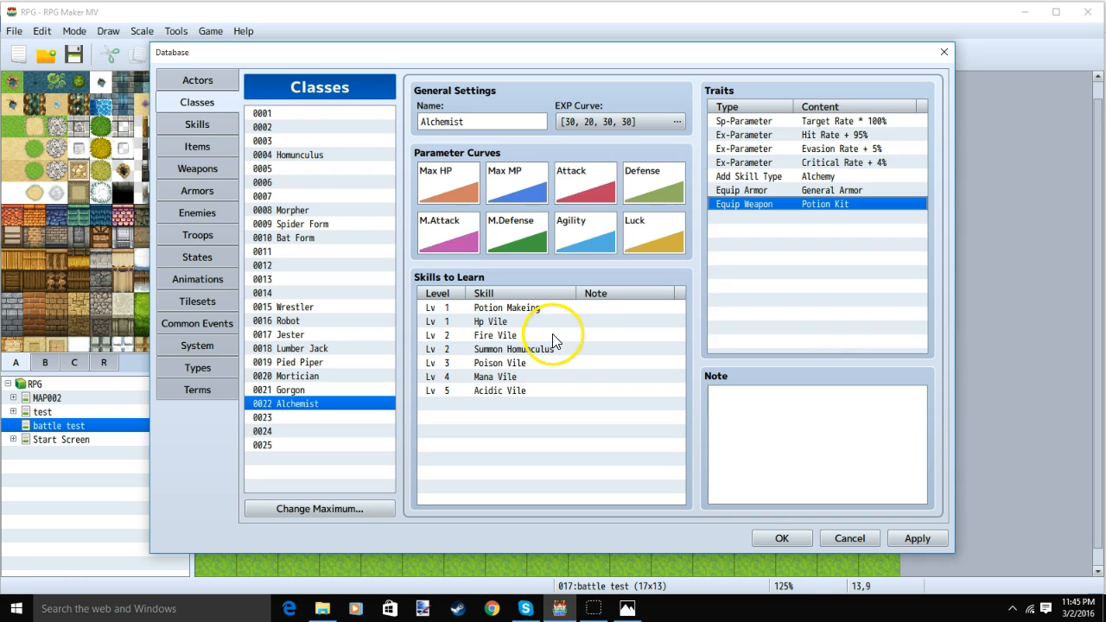
- Examine the Alchemist's Potion Makeing entry in the skills to learn and its list of available skills
{"action": "double_click", "coordinate": [552, 309]}
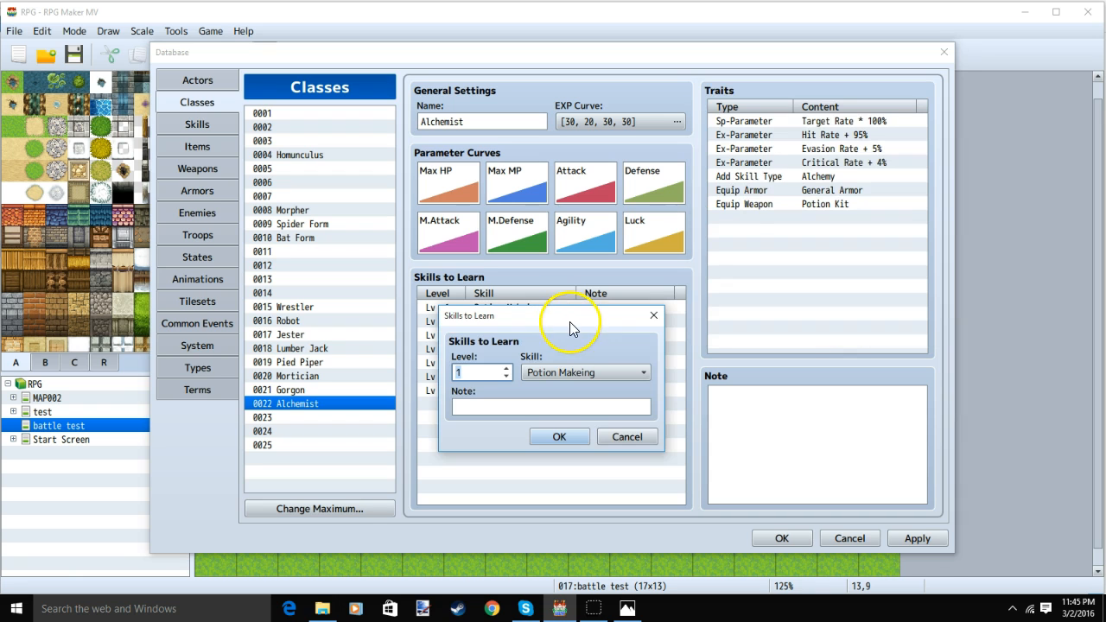
{"action": "left_click", "coordinate": [587, 375]}
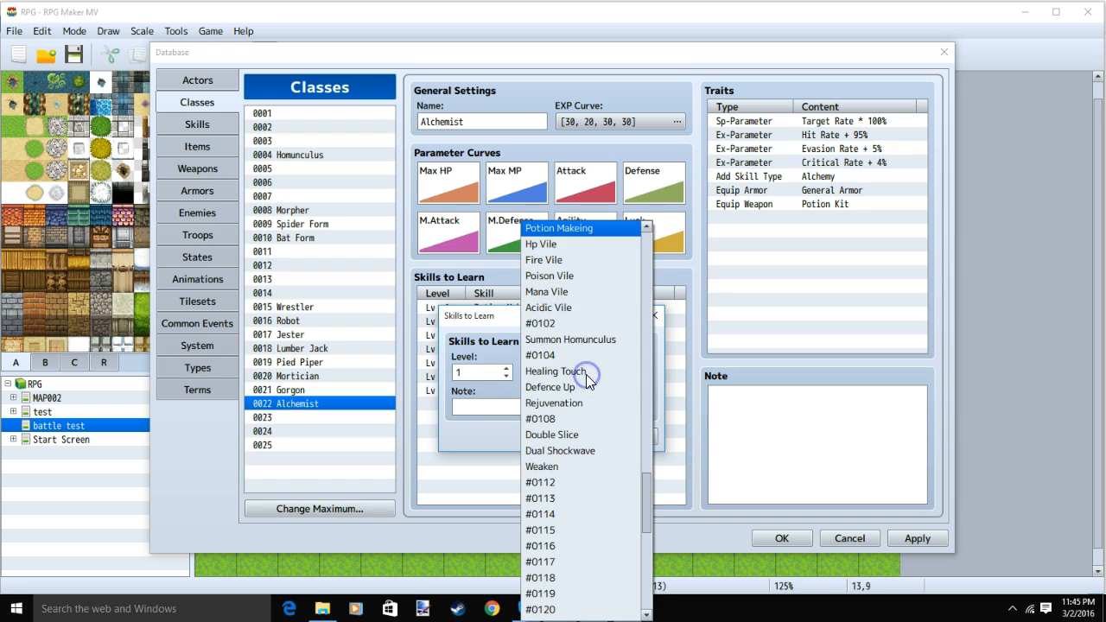
{"action": "left_click", "coordinate": [480, 393]}
{"action": "key", "text": "Escape"}
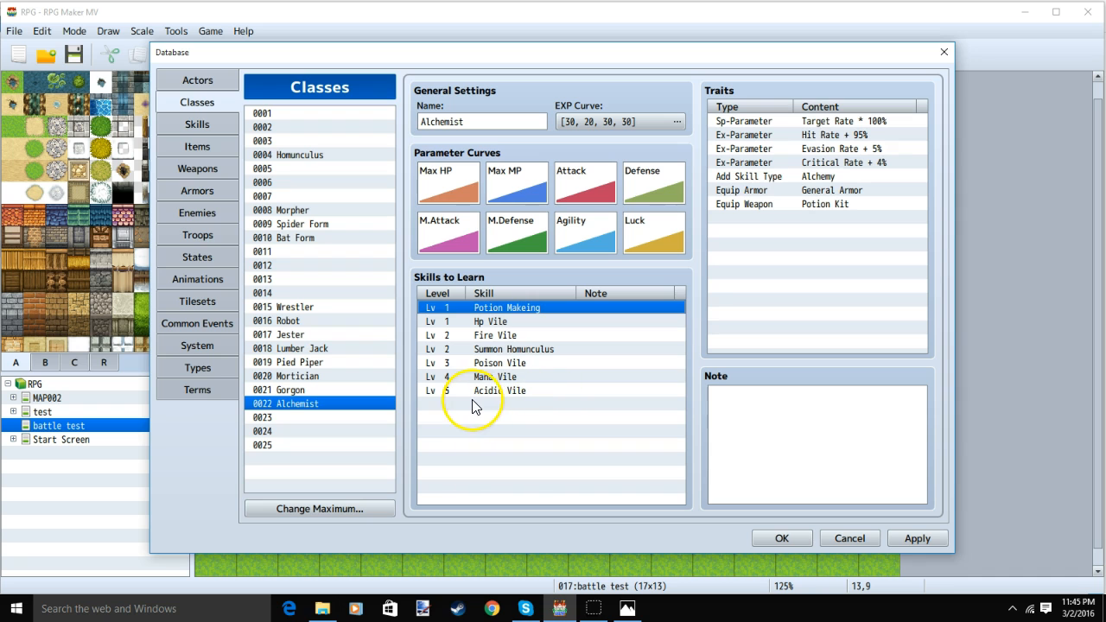
- Examine the Homunculus class's Add Skill Type trait and its H Wand Equip Weapon trait
{"action": "left_click", "coordinate": [344, 156]}
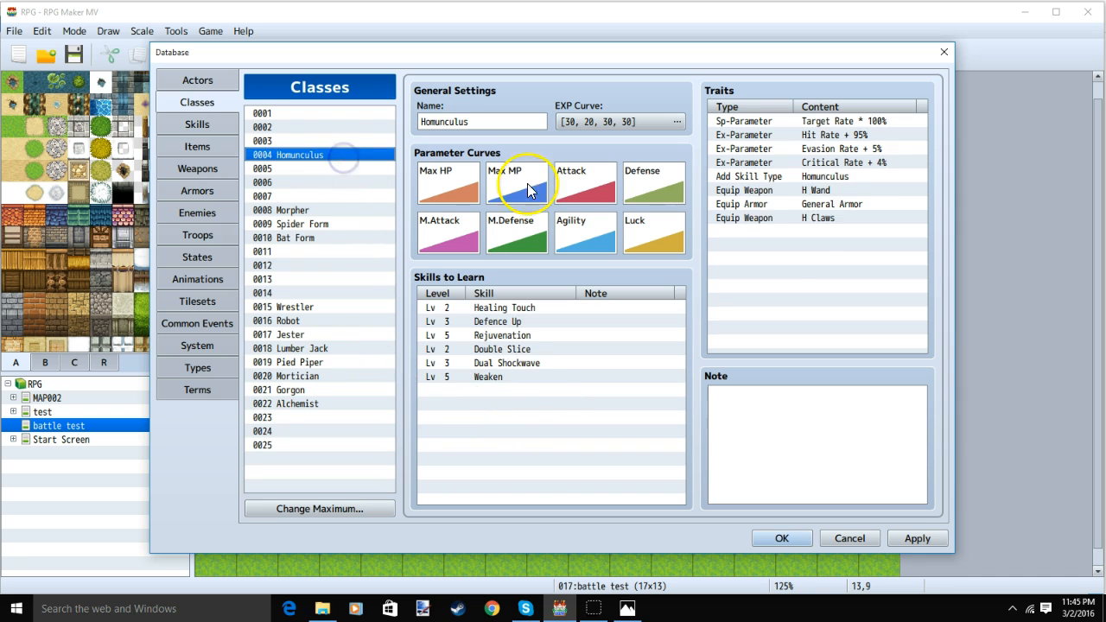
{"action": "right_click", "coordinate": [803, 177]}
{"action": "left_click", "coordinate": [816, 185]}
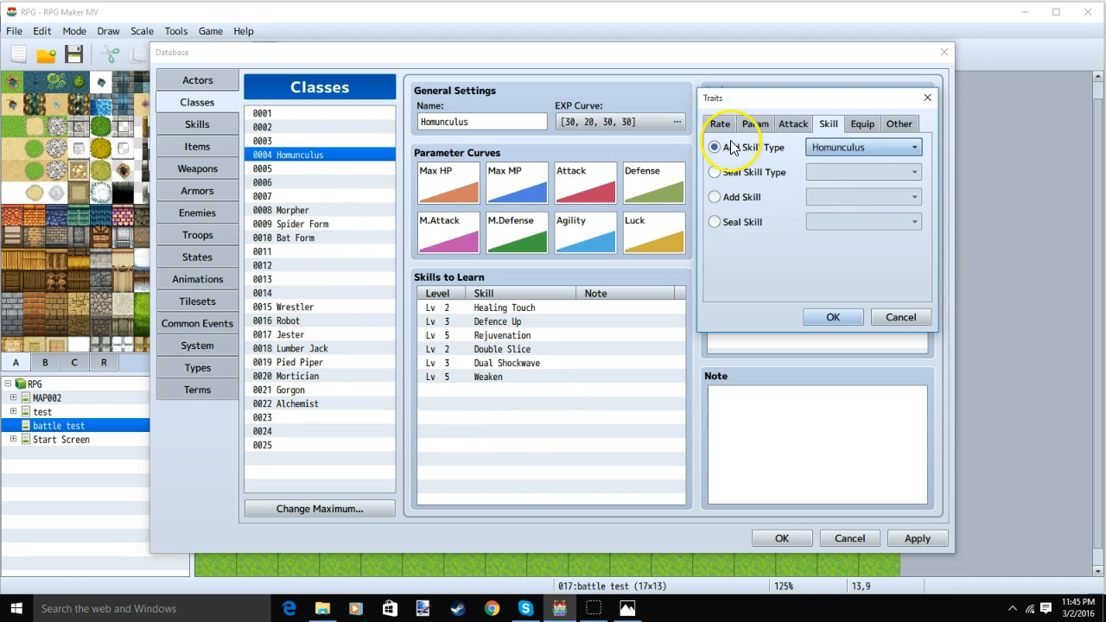
{"action": "left_click", "coordinate": [927, 97]}
{"action": "right_click", "coordinate": [771, 195]}
{"action": "left_click", "coordinate": [783, 200]}
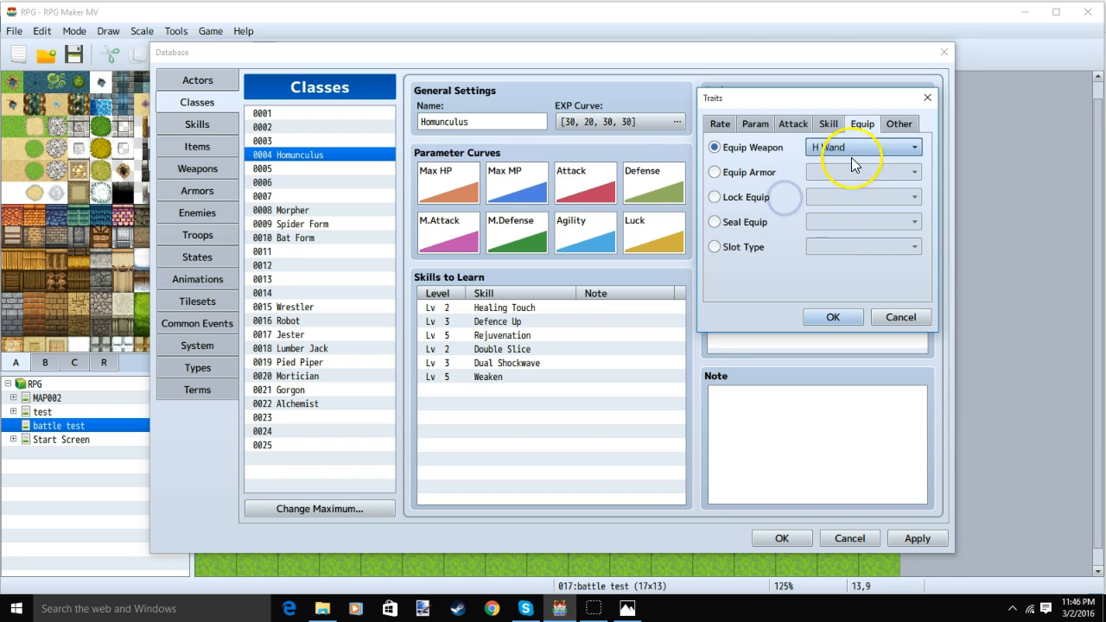
{"action": "left_click", "coordinate": [926, 98]}
{"action": "left_click", "coordinate": [754, 224]}
{"action": "double_click", "coordinate": [768, 234]}
{"action": "left_click", "coordinate": [859, 124]}
{"action": "left_click", "coordinate": [715, 147]}
{"action": "left_click", "coordinate": [864, 147]}
{"action": "left_click_drag", "start_coordinate": [914, 216], "coordinate": [914, 365]}
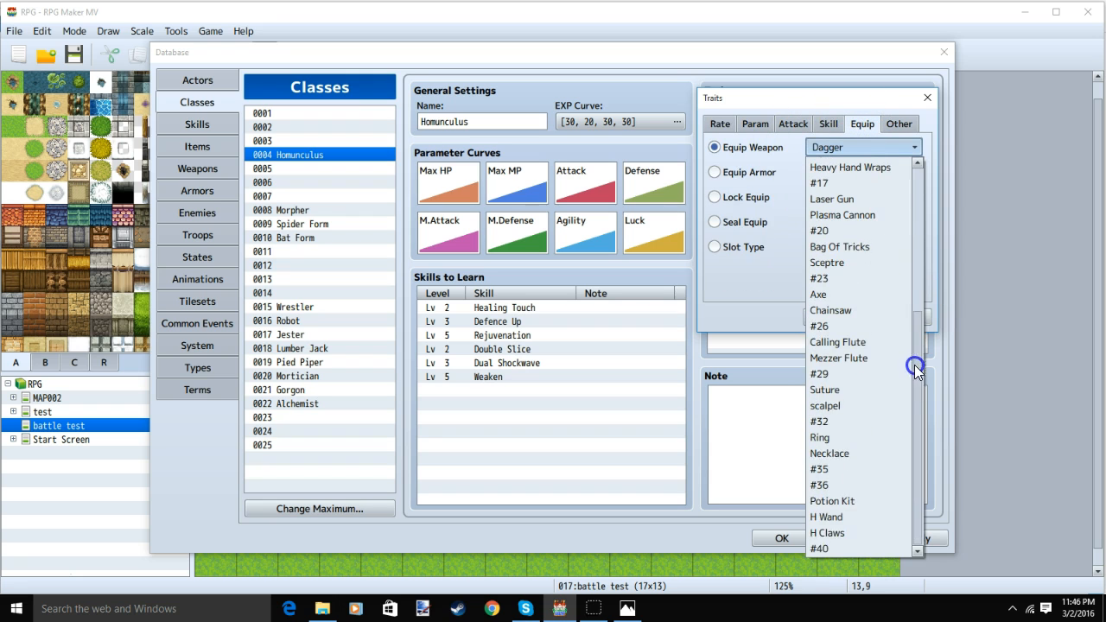
{"action": "left_click", "coordinate": [847, 532]}
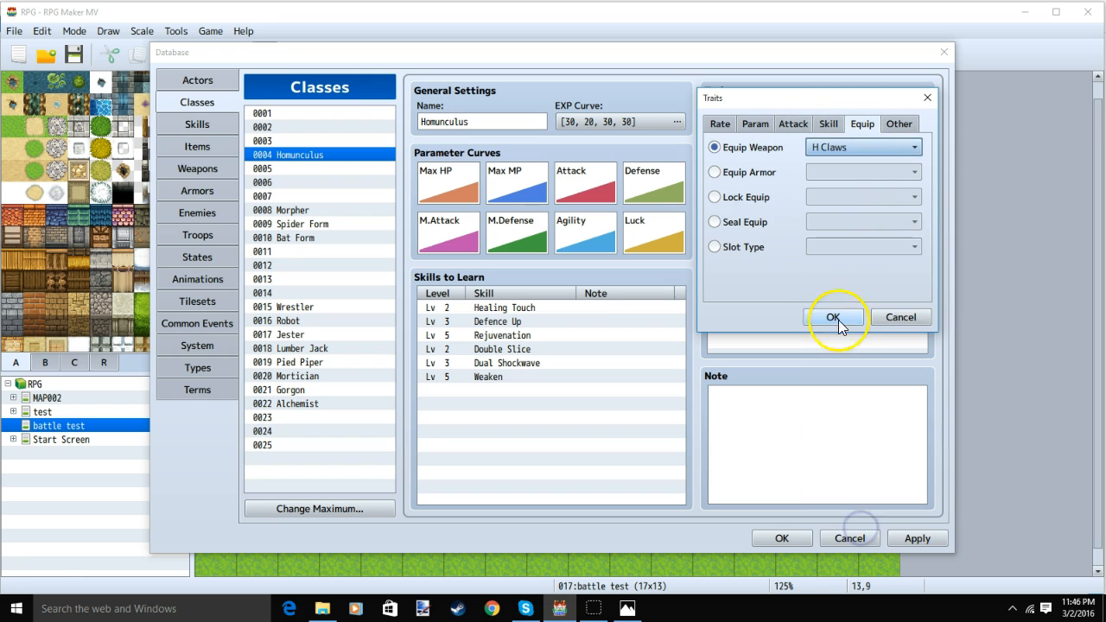
{"action": "left_click", "coordinate": [927, 97]}
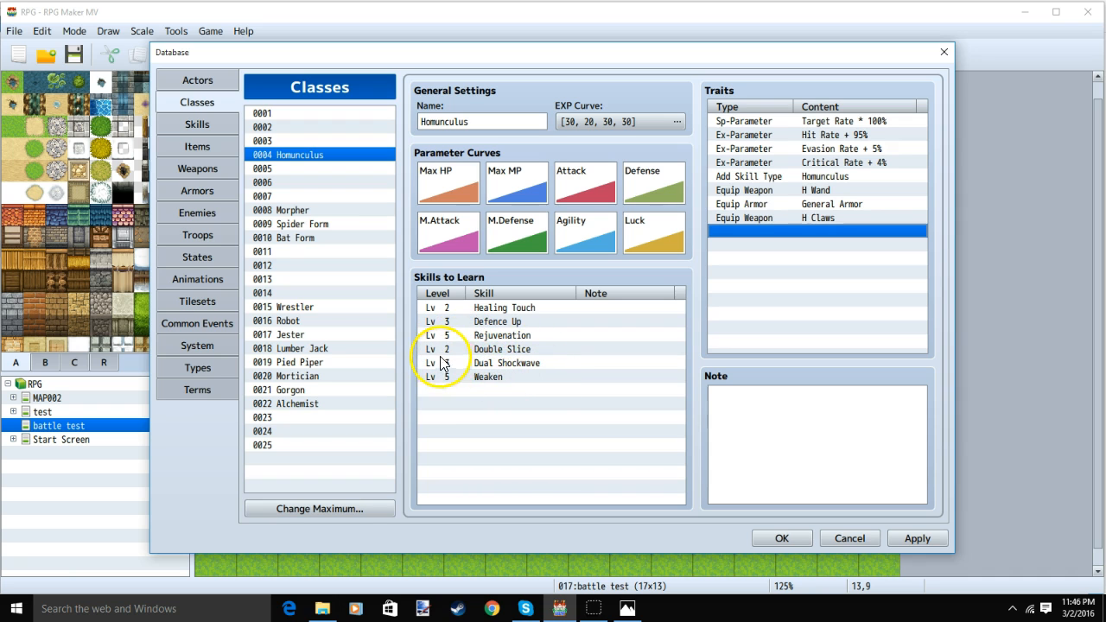
- Apply the database changes, save the game project and launch a playtest
{"action": "left_click", "coordinate": [911, 541]}
{"action": "left_click", "coordinate": [787, 537]}
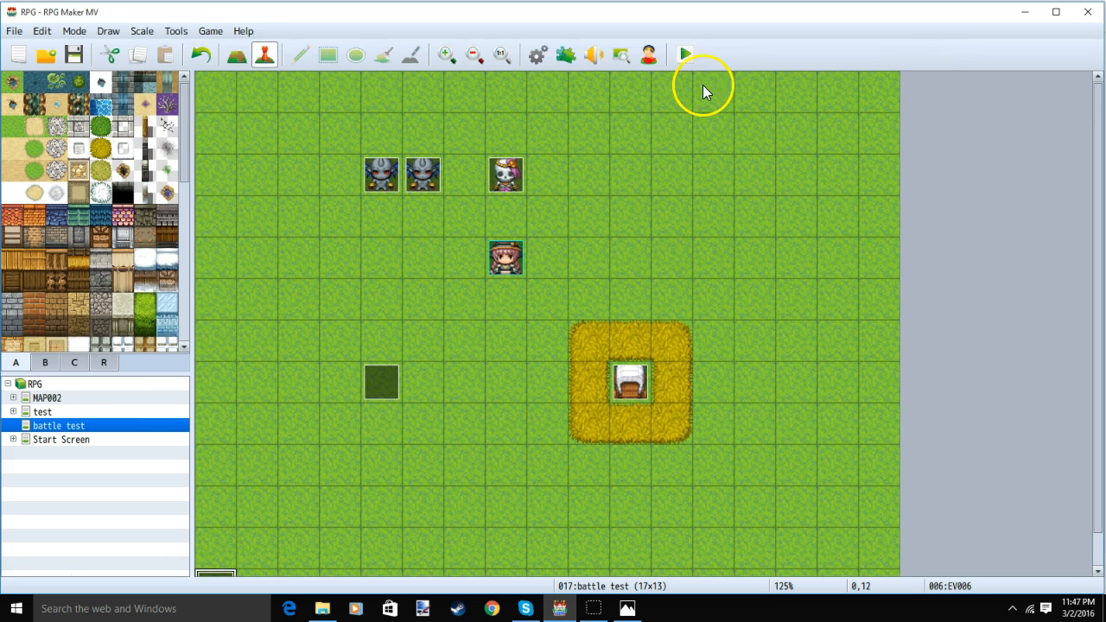
{"action": "left_click", "coordinate": [696, 56]}
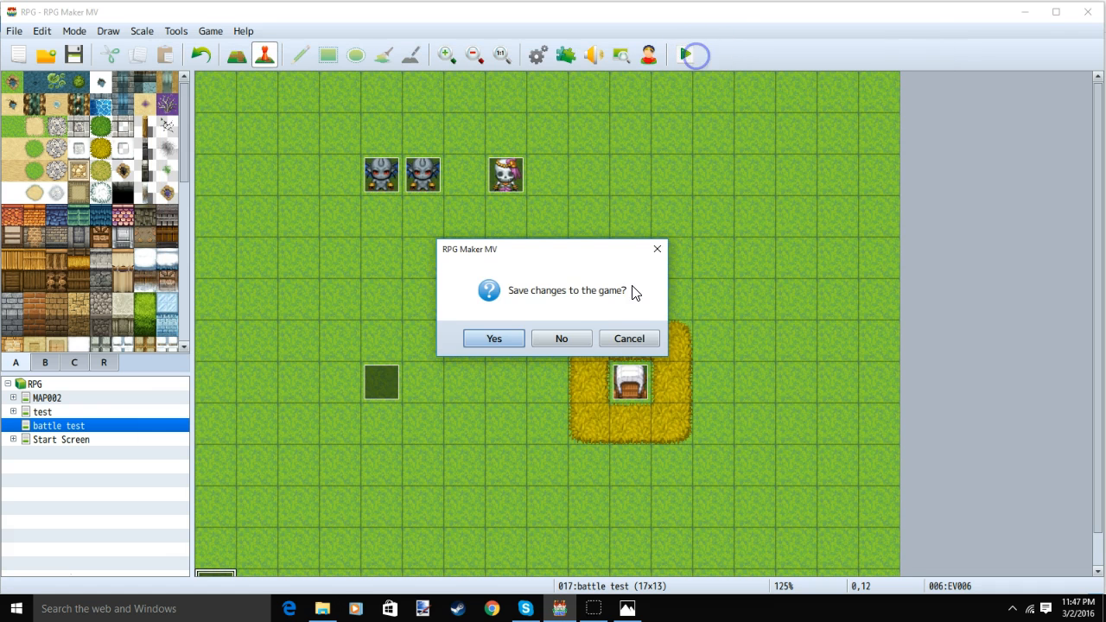
{"action": "left_click", "coordinate": [497, 337]}
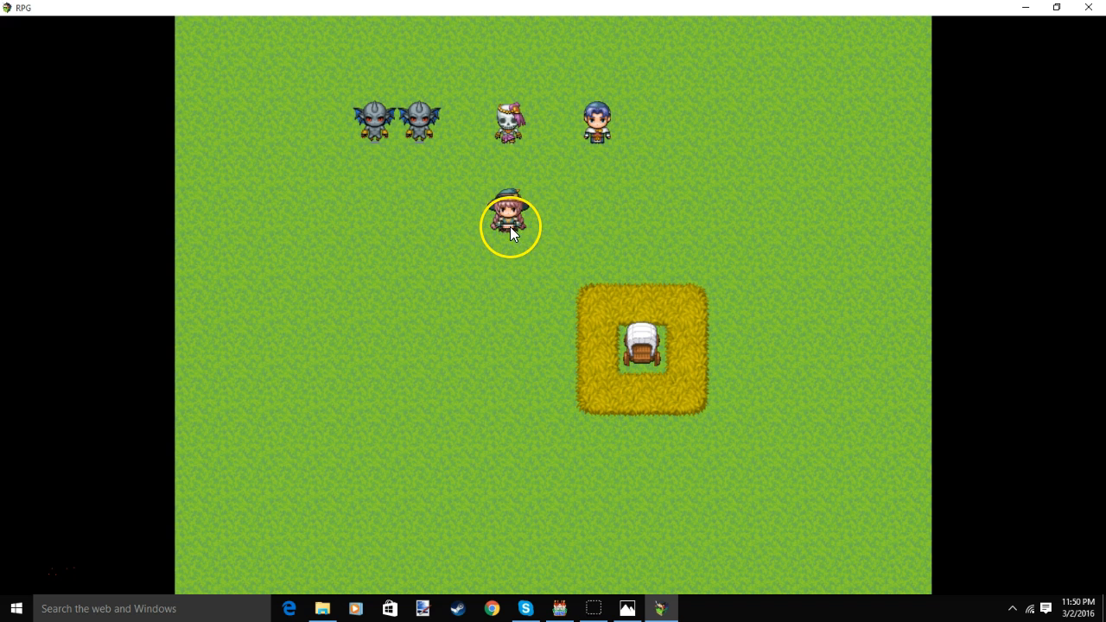
- Walk the Alchemist up to the blue-haired villager and open the party menu
{"action": "left_click", "coordinate": [589, 210]}
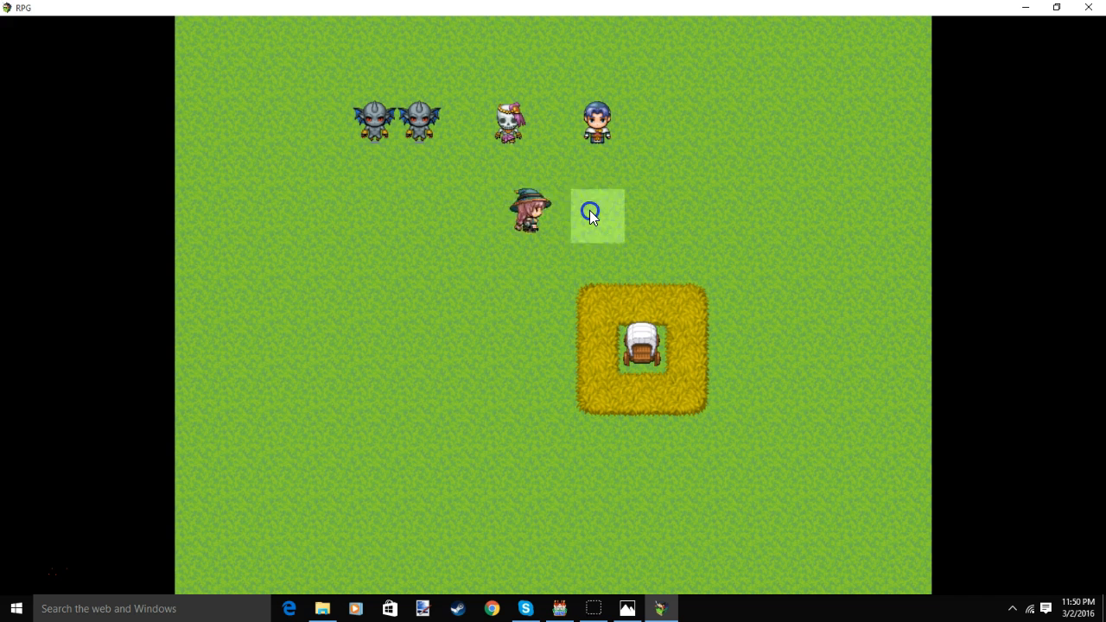
{"action": "left_click", "coordinate": [594, 130]}
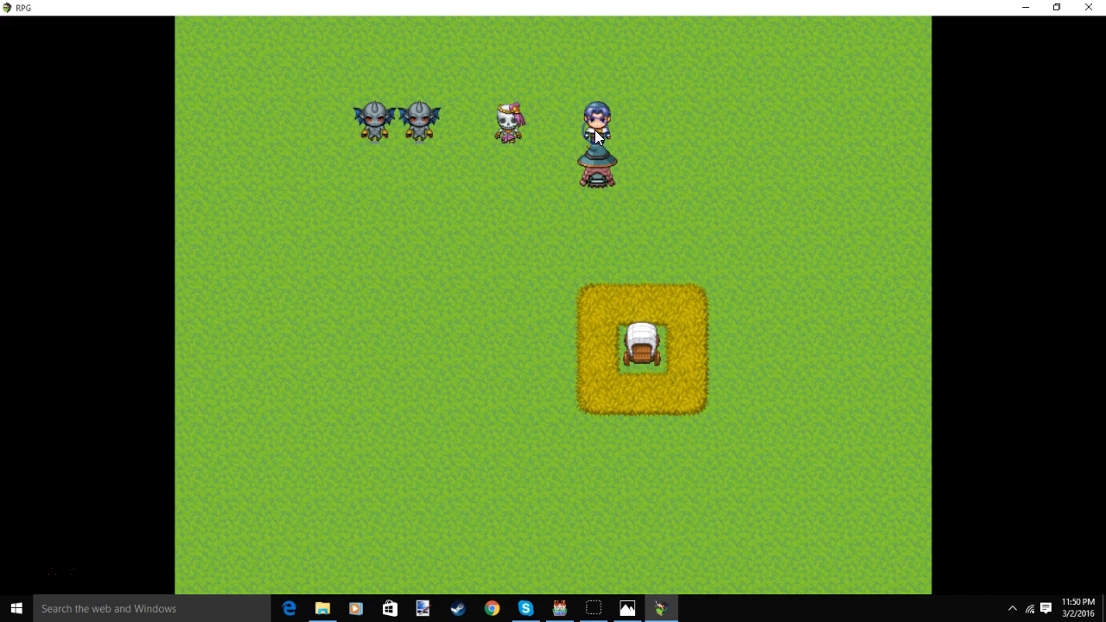
{"action": "right_click", "coordinate": [594, 130]}
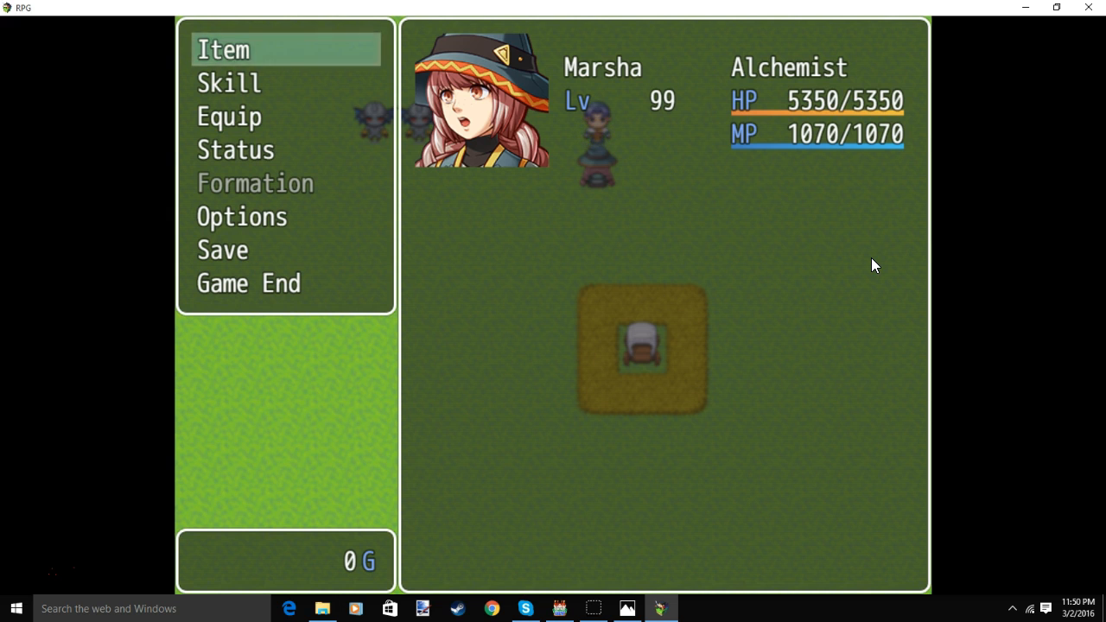
- Use the Alchemist's Potion Makeing skill and try to make a Fire Potion
{"action": "key", "text": "Down"}
{"action": "key", "text": "Return"}
{"action": "key", "text": "Return"}
{"action": "key", "text": "Return"}
{"action": "key", "text": "Return"}
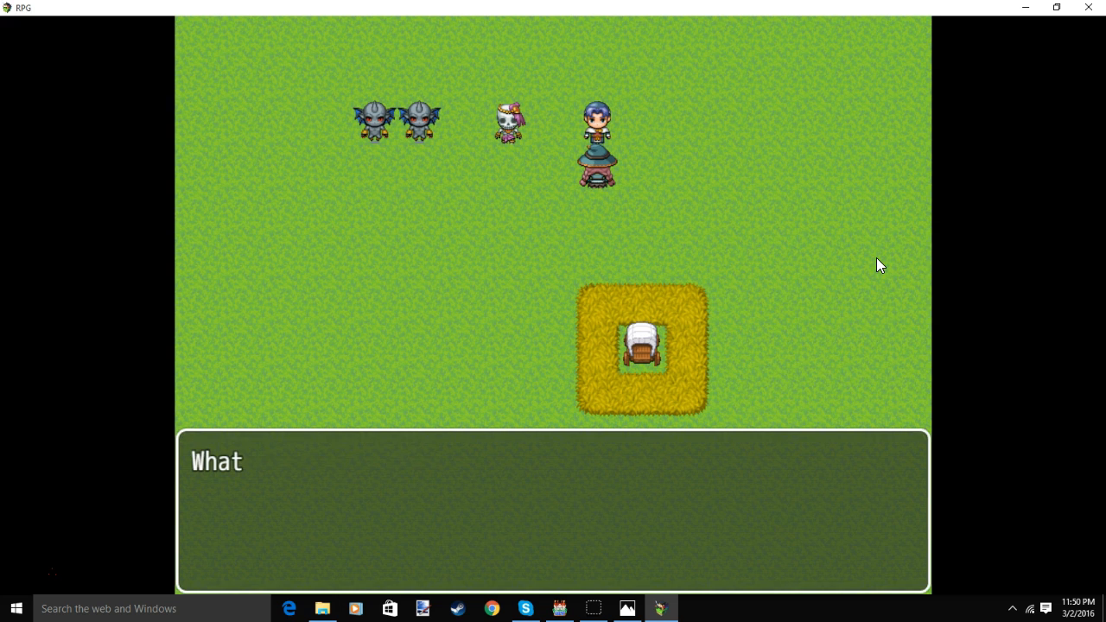
{"action": "key", "text": "Down"}
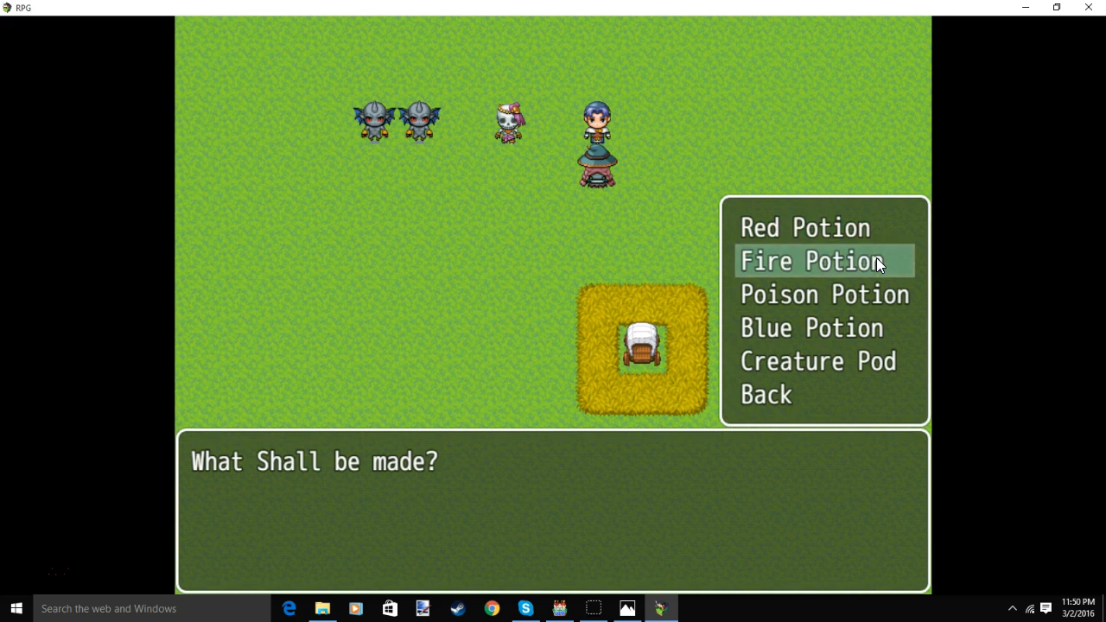
{"action": "key", "text": "Return"}
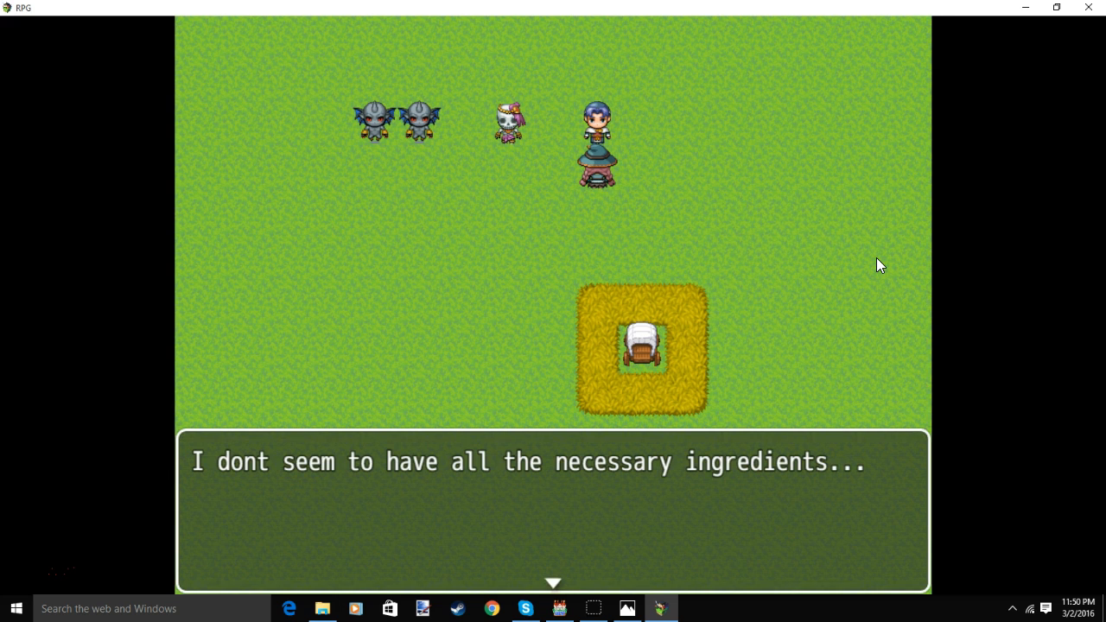
{"action": "key", "text": "Return"}
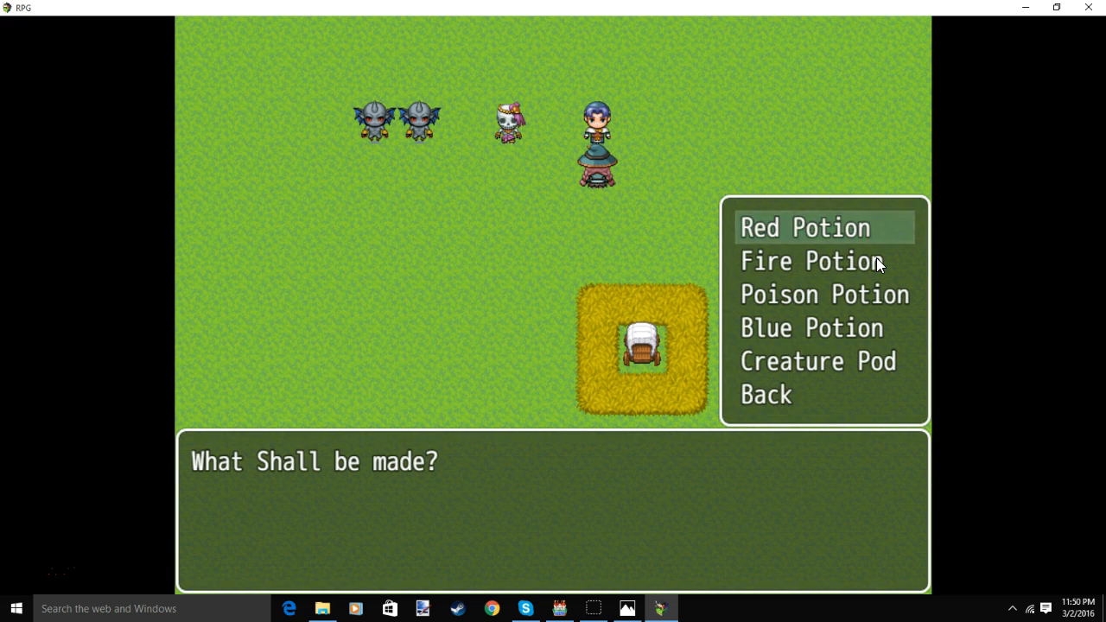
- Leave the potion-making choices with the Back option without making anything
{"action": "key", "text": "Down"}
{"action": "key", "text": "Down"}
{"action": "key", "text": "Down"}
{"action": "key", "text": "Down"}
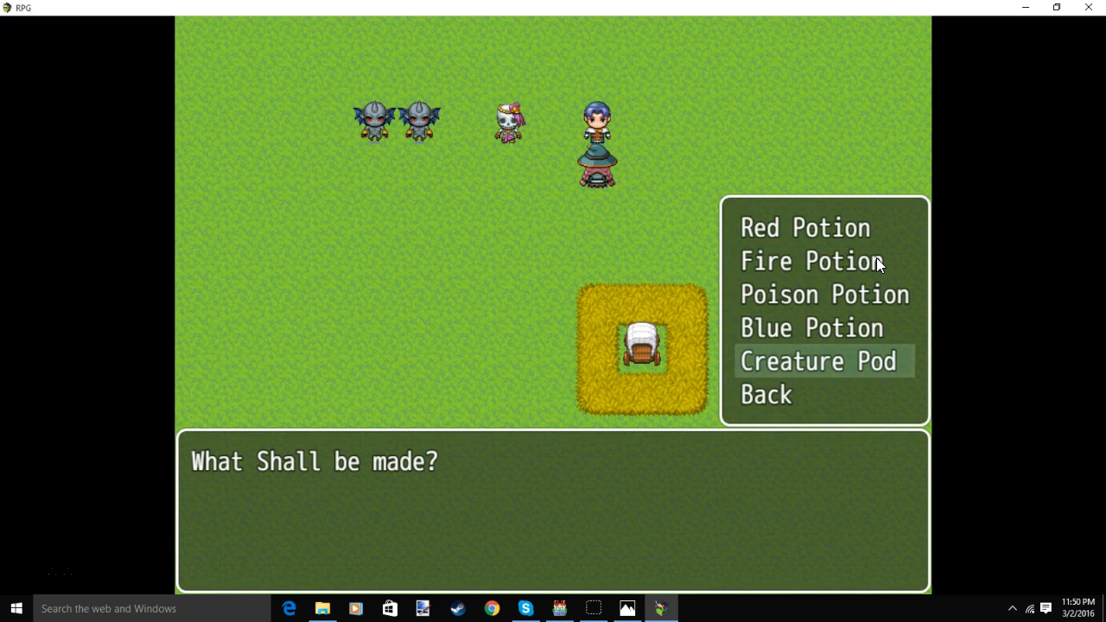
{"action": "key", "text": "Down"}
{"action": "key", "text": "Return"}
- Use the Potion Makeing skill again from the party menu and make a Red Potion
{"action": "key", "text": "Escape"}
{"action": "key", "text": "Down"}
{"action": "key", "text": "Return"}
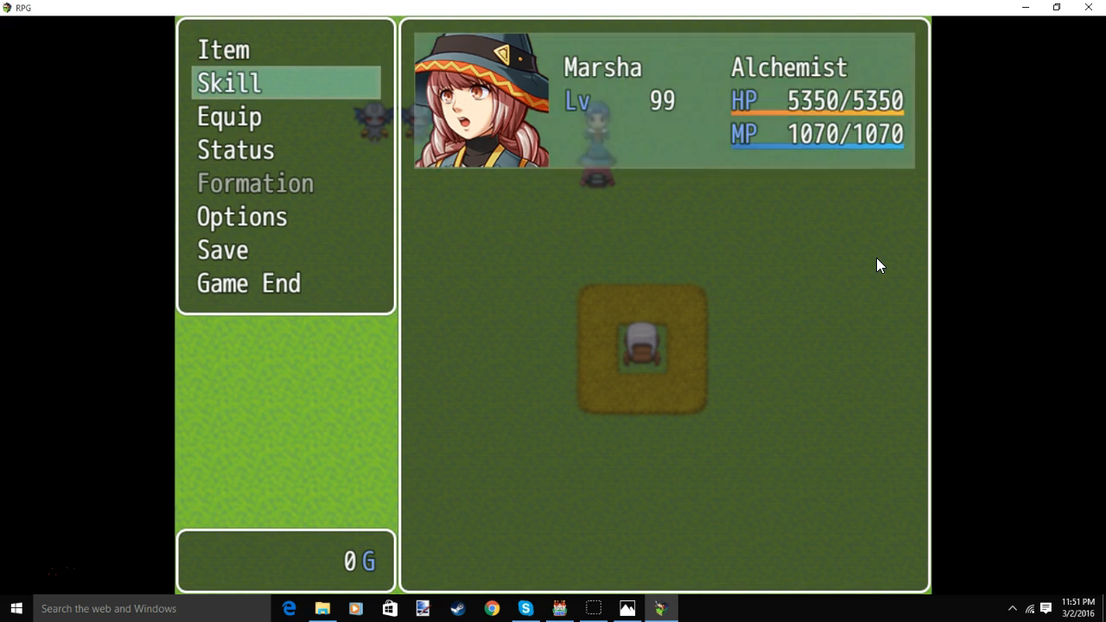
{"action": "key", "text": "Return"}
{"action": "key", "text": "Return"}
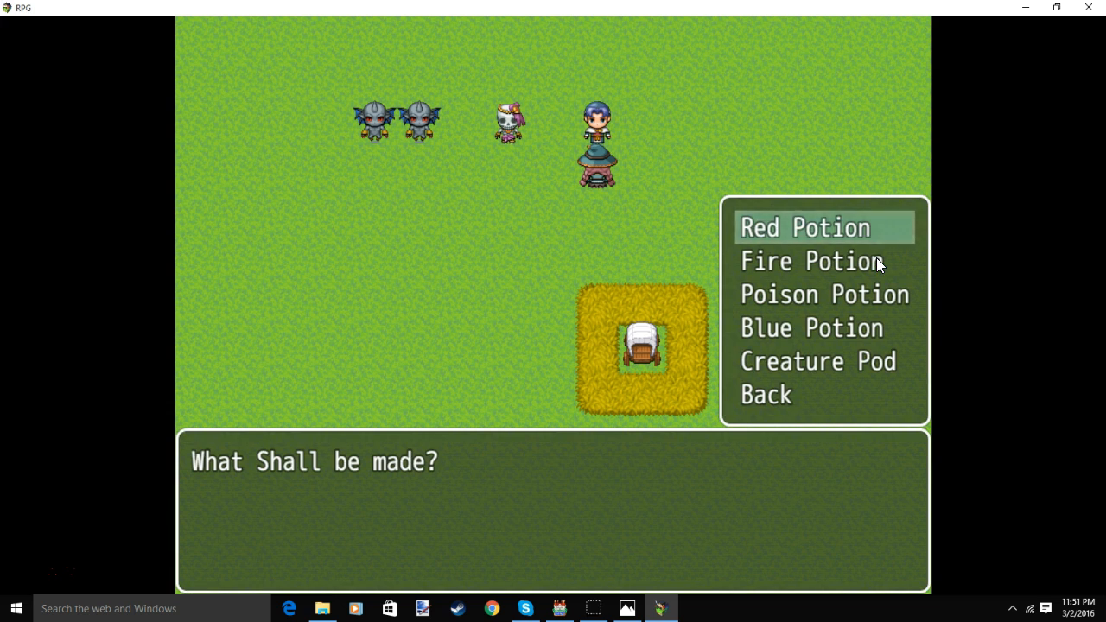
{"action": "key", "text": "Return"}
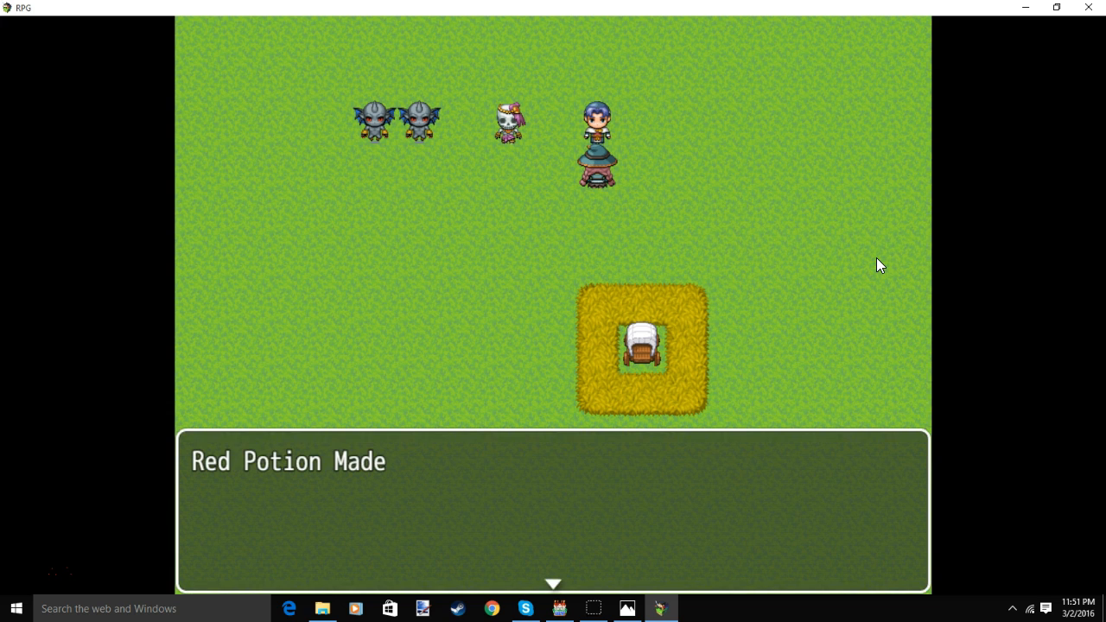
- Check the item inventory for the crafted Red Potion and return to the map
{"action": "key", "text": "Escape"}
{"action": "key", "text": "Escape"}
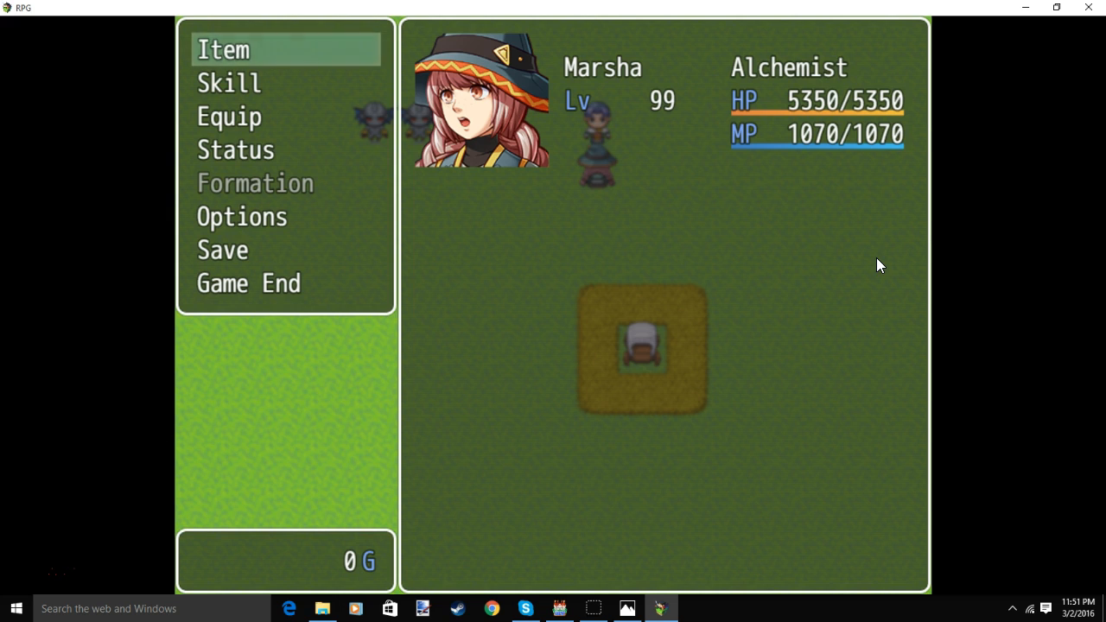
{"action": "key", "text": "Return"}
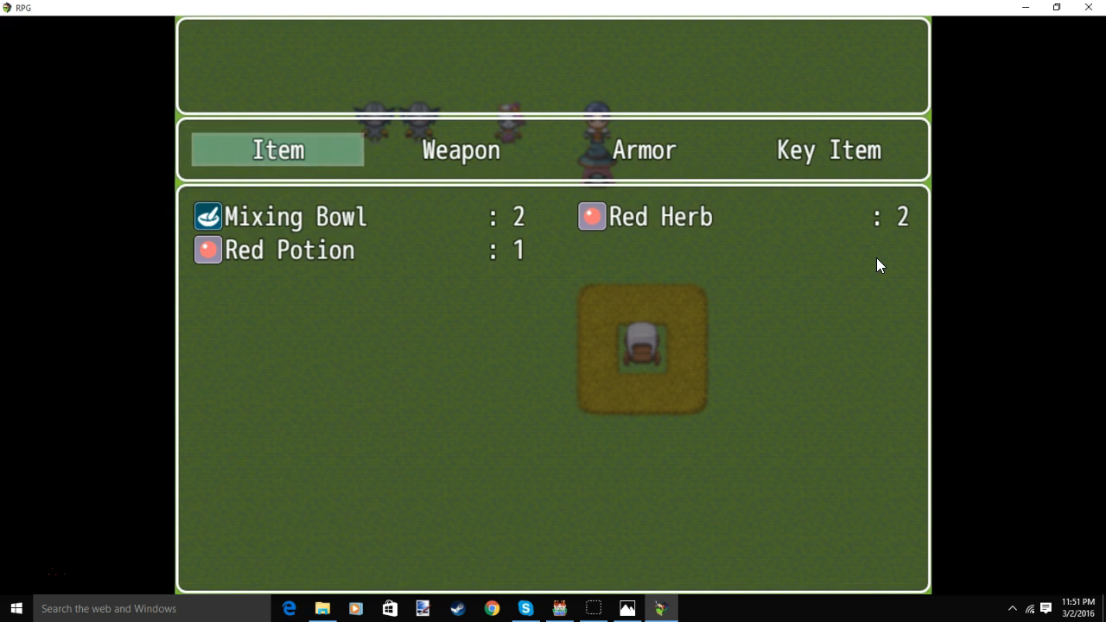
{"action": "key", "text": "Escape"}
{"action": "key", "text": "Escape"}
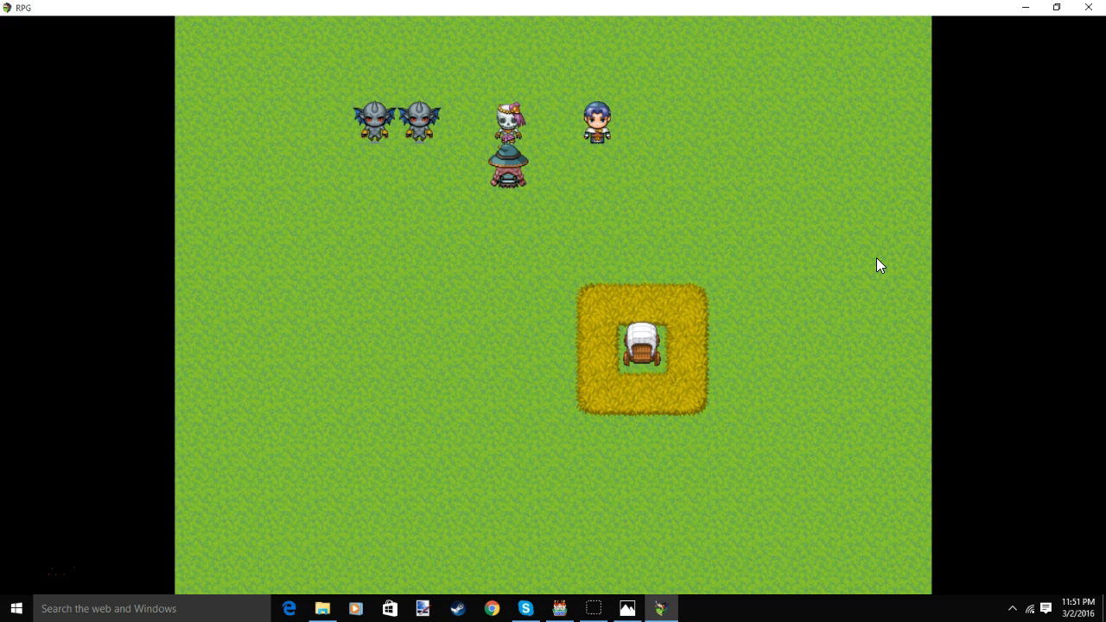
- At the skull-faced character, review the item inventory for potions and Creature Pods, and leave the menu
{"action": "key", "text": "Escape"}
{"action": "key", "text": "Down"}
{"action": "key", "text": "Up"}
{"action": "key", "text": "Return"}
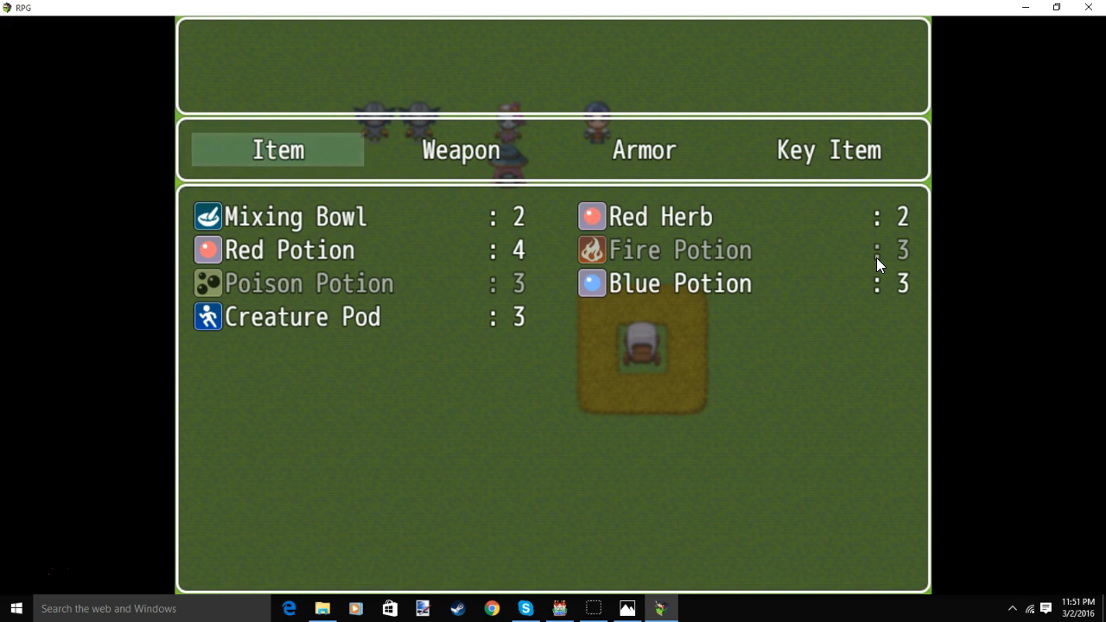
{"action": "key", "text": "Escape"}
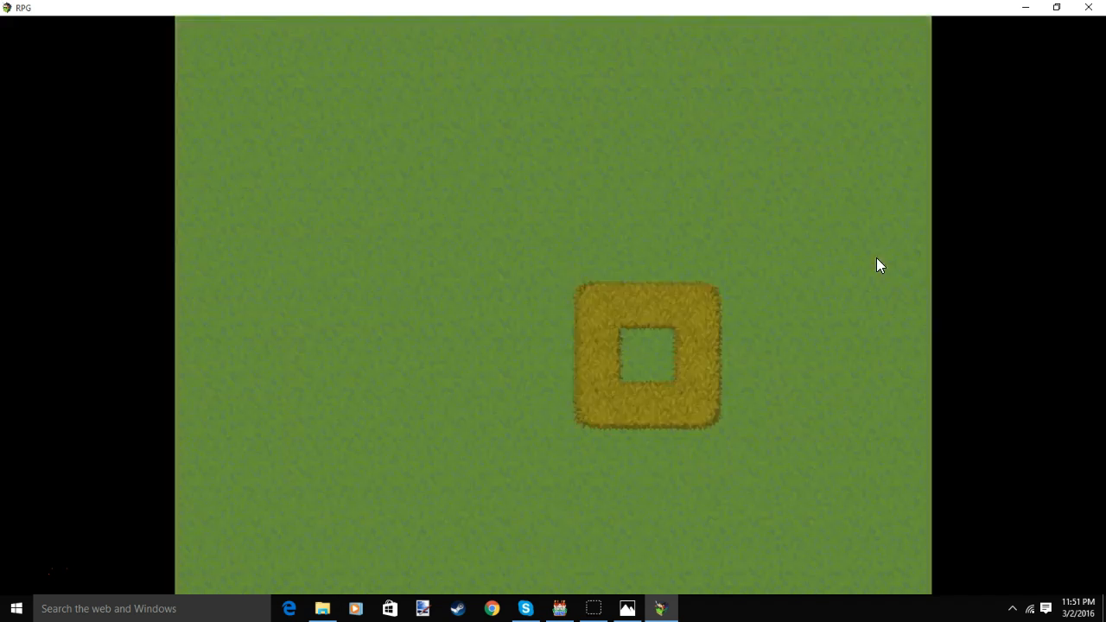
- Start fighting the spider and have the Alchemist use the Summon Homunculus skill from Alchemy
{"action": "key", "text": "Return"}
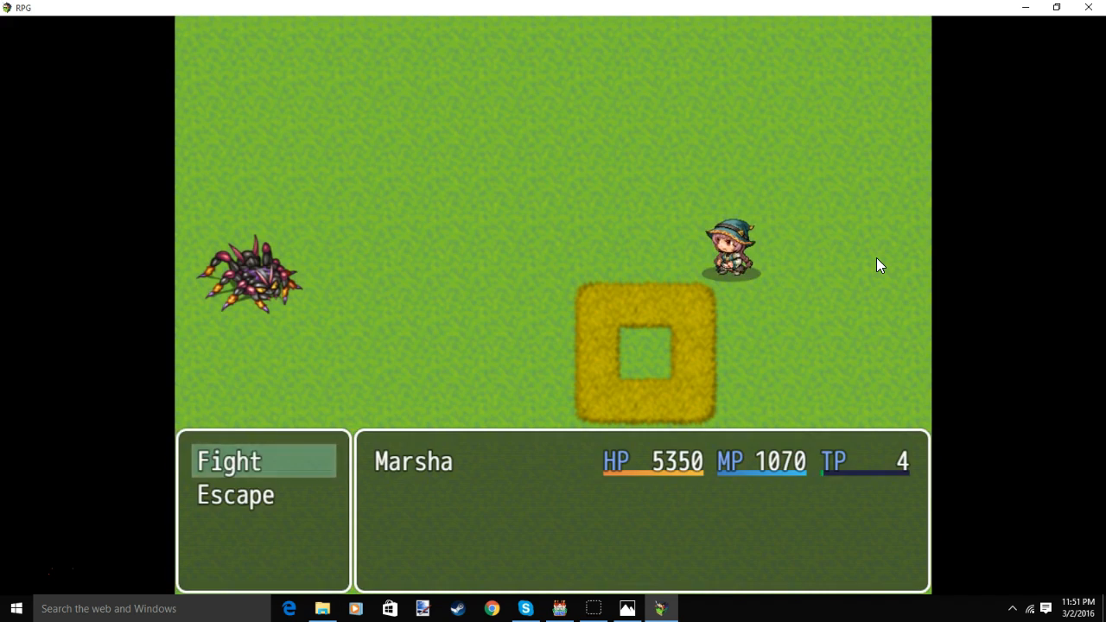
{"action": "key", "text": "Return"}
{"action": "key", "text": "Down"}
{"action": "key", "text": "Return"}
{"action": "key", "text": "Down"}
{"action": "key", "text": "Down"}
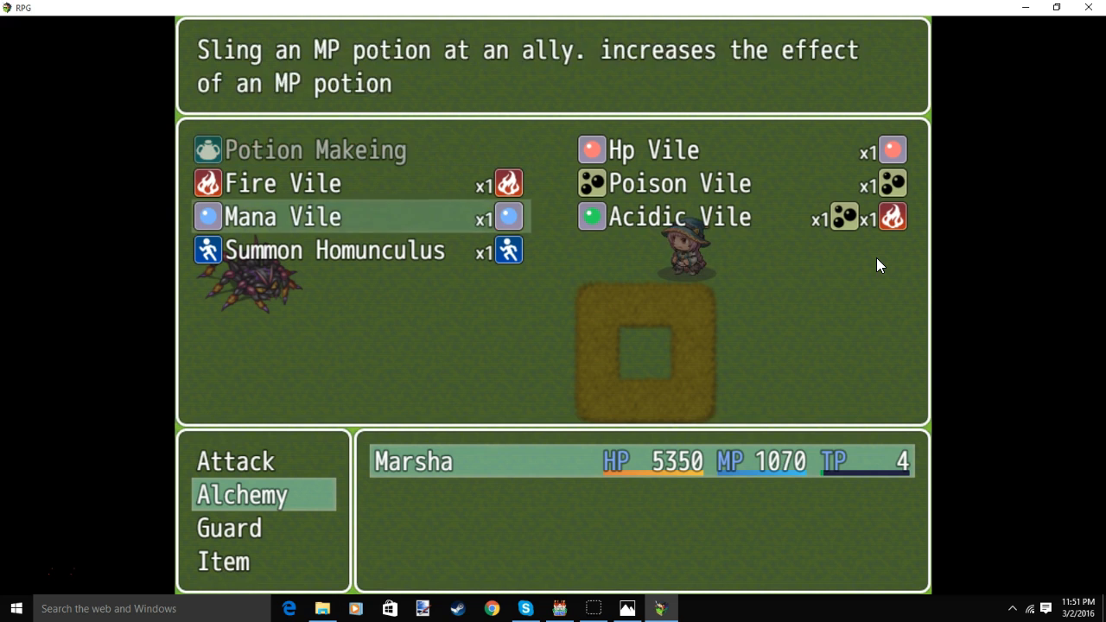
{"action": "key", "text": "Return"}
{"action": "key", "text": "Return"}
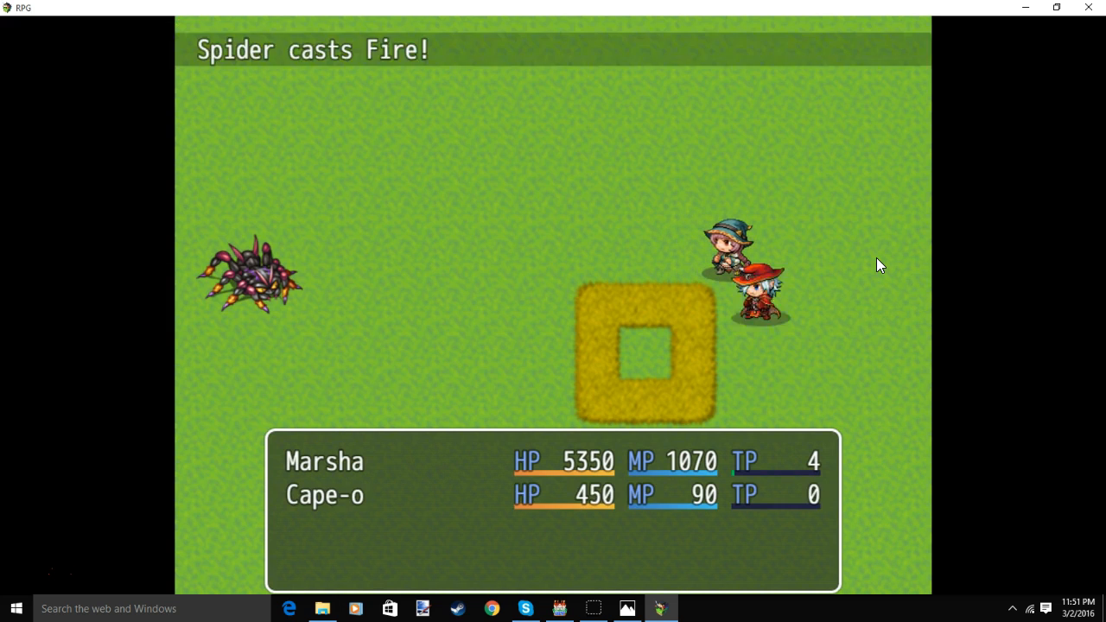
- Have the Alchemist use Hp Vile on the summoned homunculus, and have the homunculus attack the spider
{"action": "key", "text": "Return"}
{"action": "key", "text": "Down"}
{"action": "key", "text": "Return"}
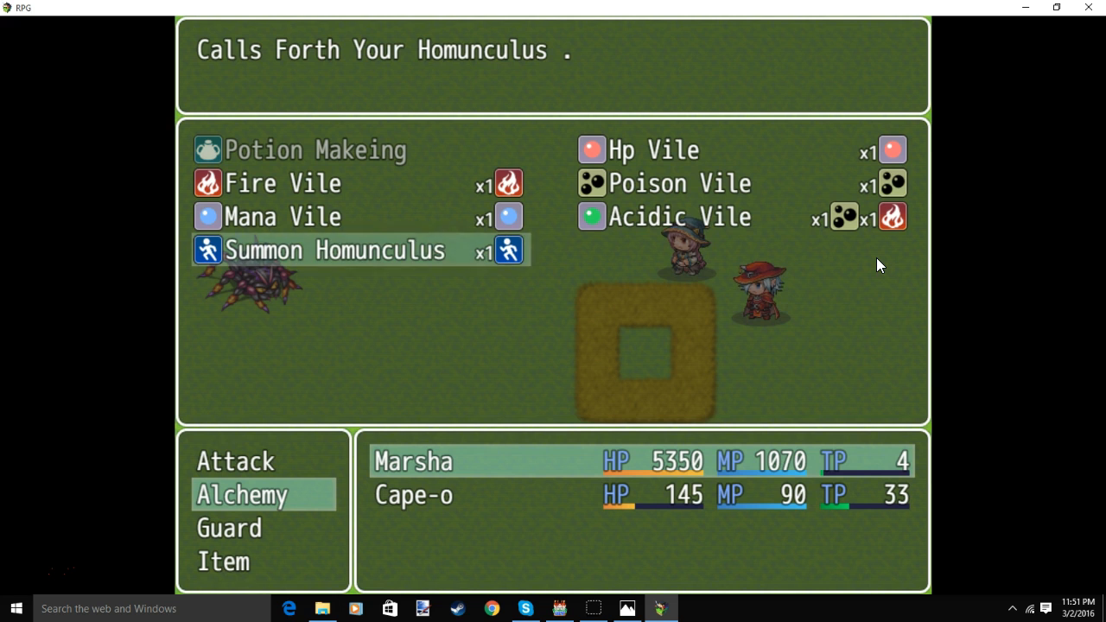
{"action": "key", "text": "Up"}
{"action": "key", "text": "Up"}
{"action": "key", "text": "Left"}
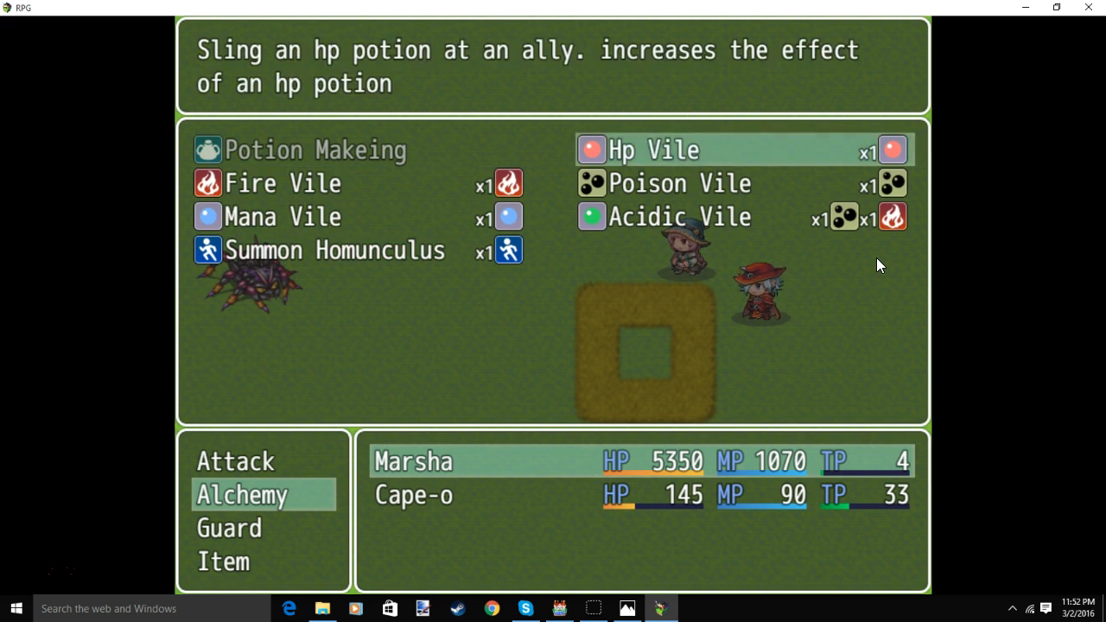
{"action": "key", "text": "Return"}
{"action": "key", "text": "Down"}
{"action": "key", "text": "Return"}
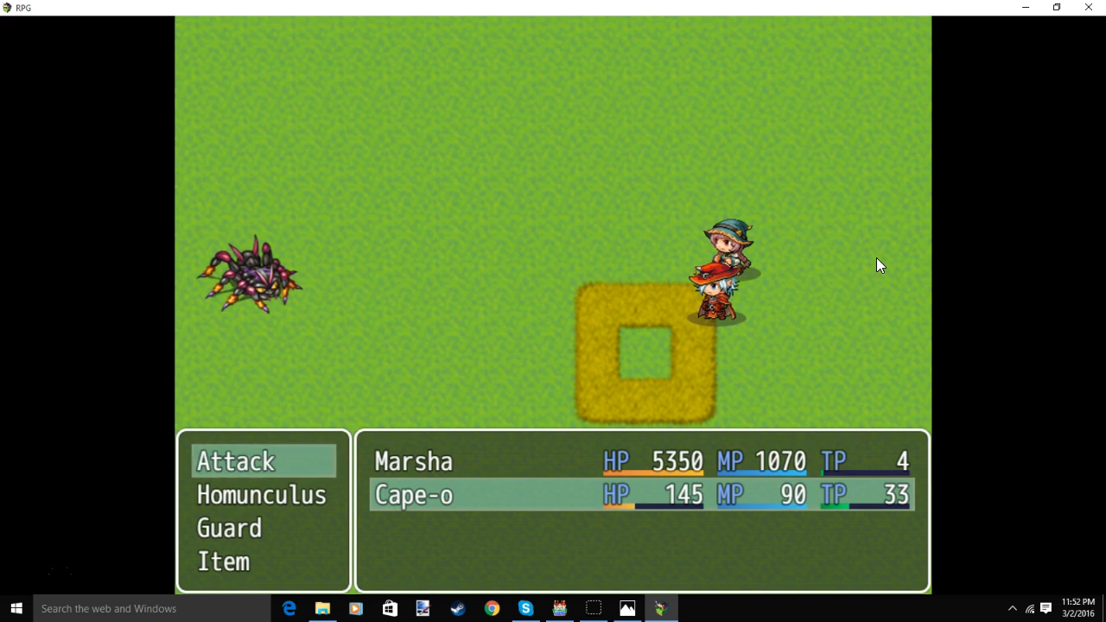
{"action": "key", "text": "Return"}
{"action": "key", "text": "Return"}
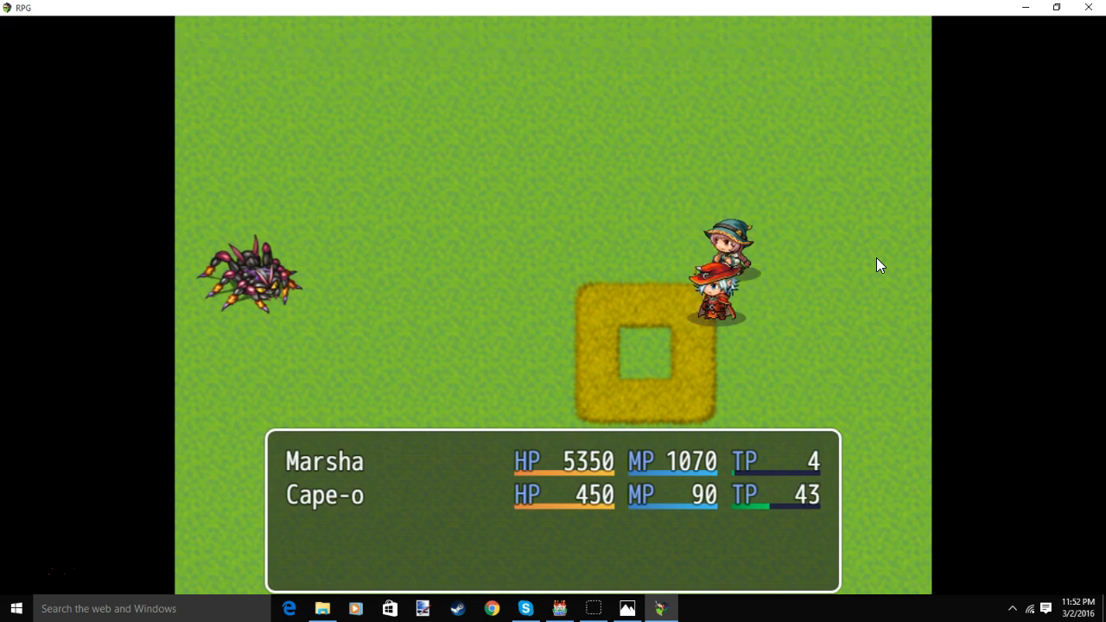
- Continue the spider battle and have the homunculus cast Defence Up on the Alchemist
{"action": "key", "text": "Return"}
{"action": "left_click", "coordinate": [954, 380]}
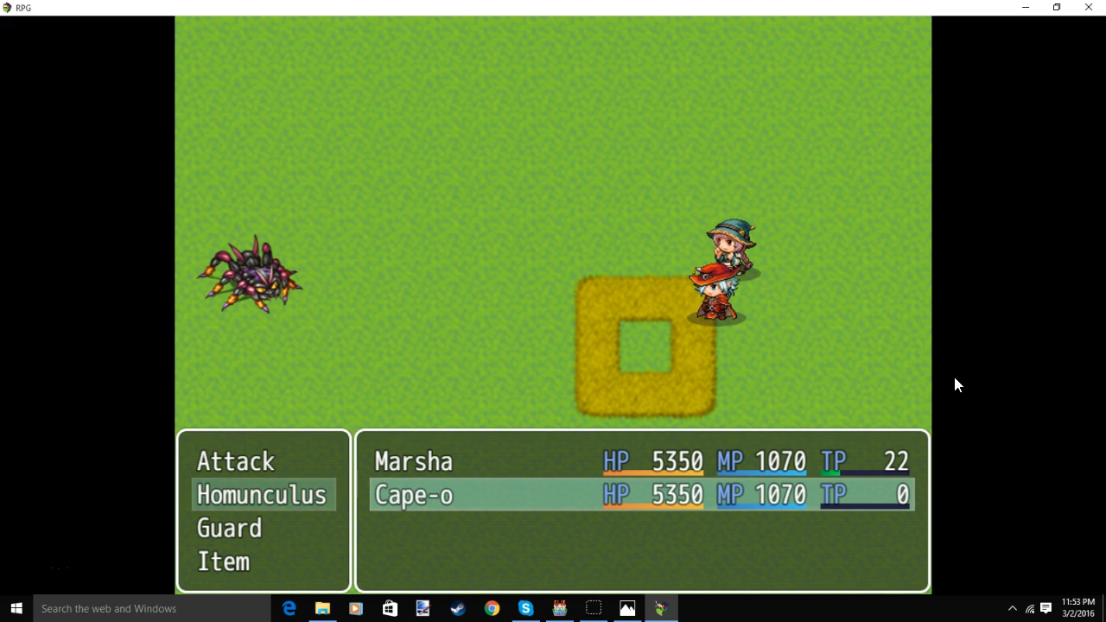
{"action": "key", "text": "Return"}
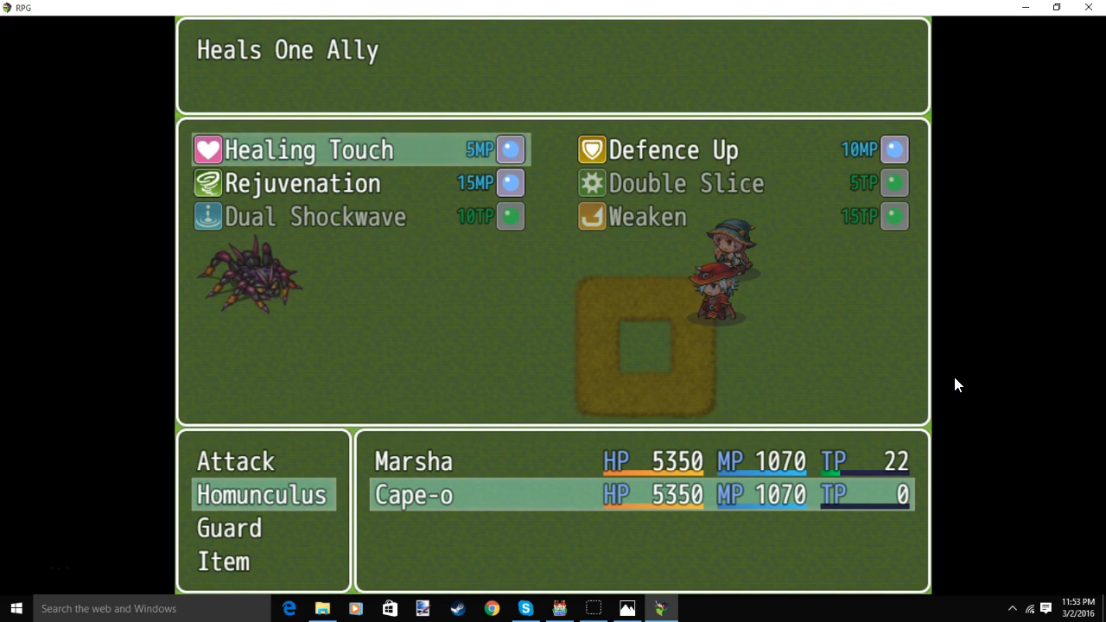
{"action": "key", "text": "Right"}
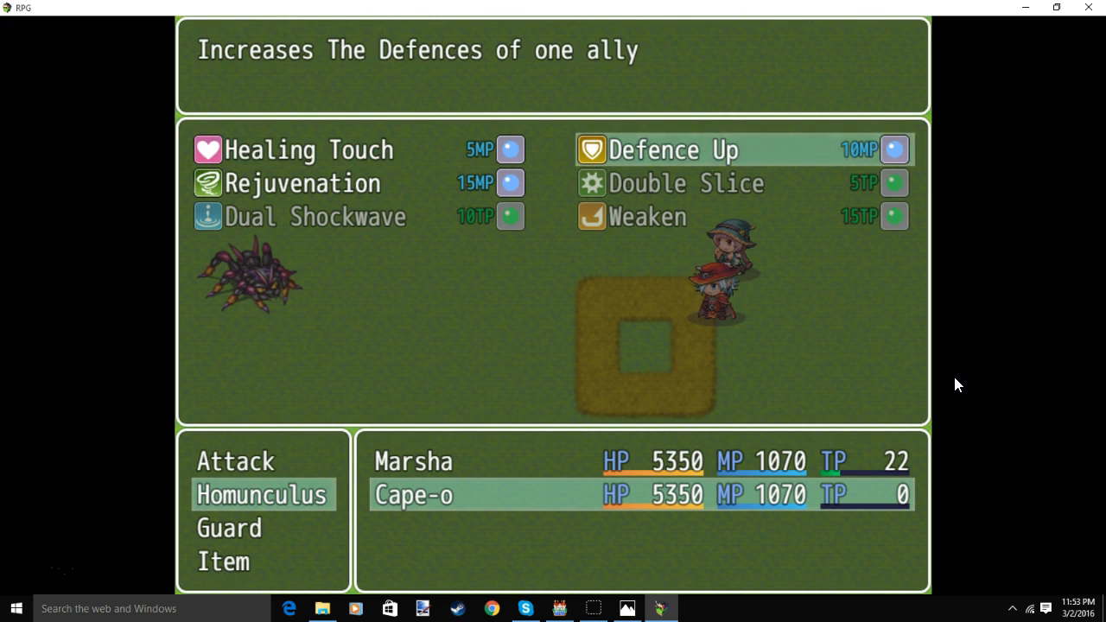
{"action": "key", "text": "Left"}
{"action": "key", "text": "Down"}
{"action": "key", "text": "Up"}
{"action": "key", "text": "Right"}
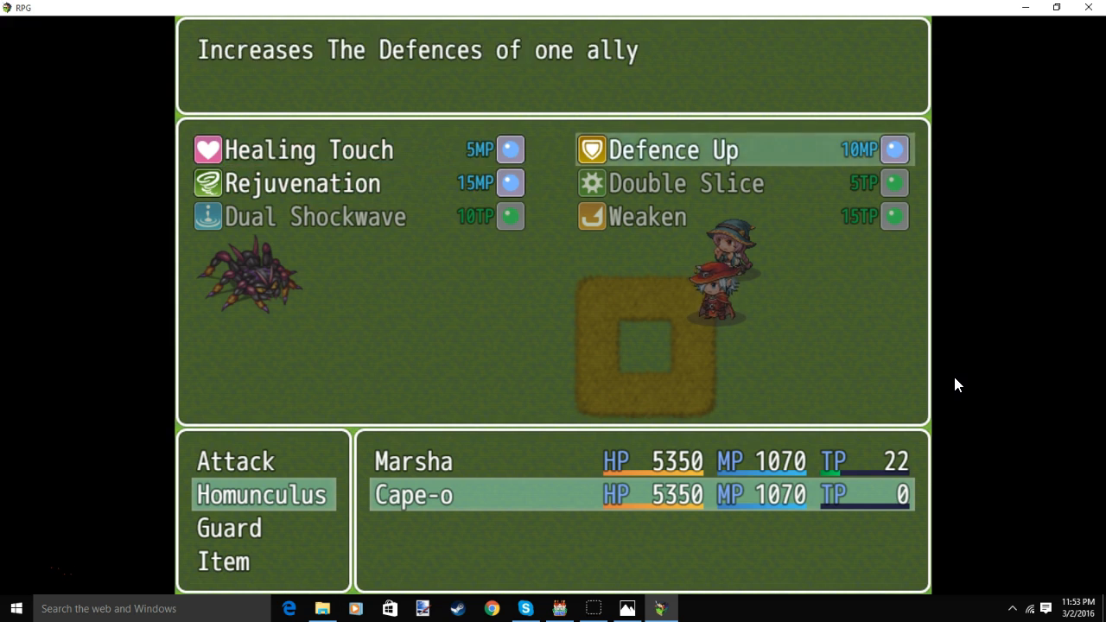
{"action": "key", "text": "Return"}
{"action": "key", "text": "Return"}
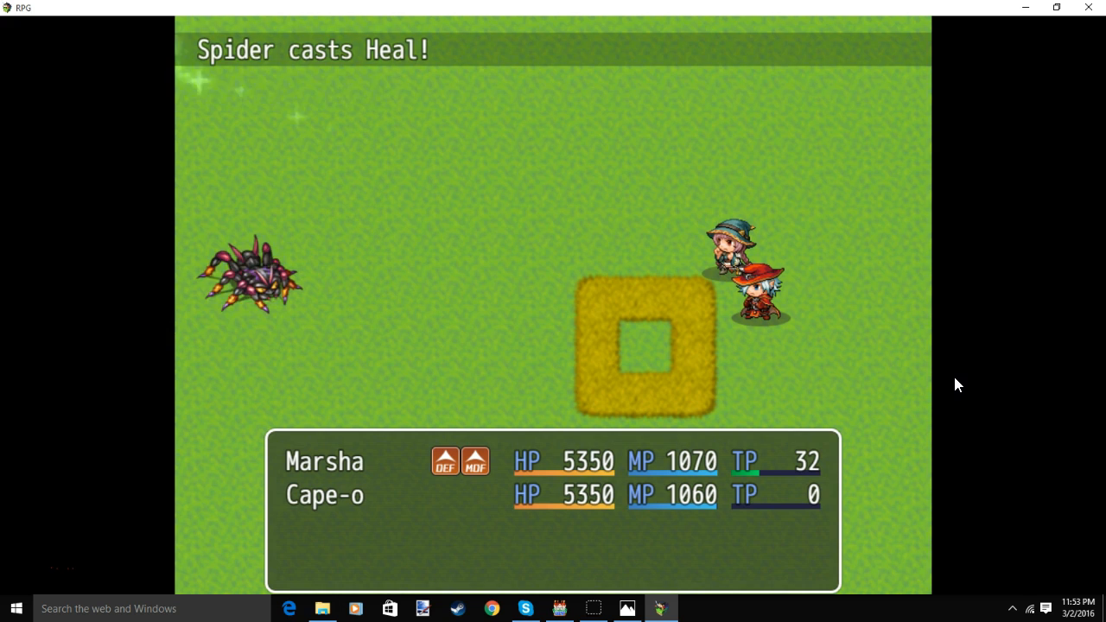
- Escape from the spider battle and check the party's status in the main menu on the map
{"action": "key", "text": "Down"}
{"action": "key", "text": "Return"}
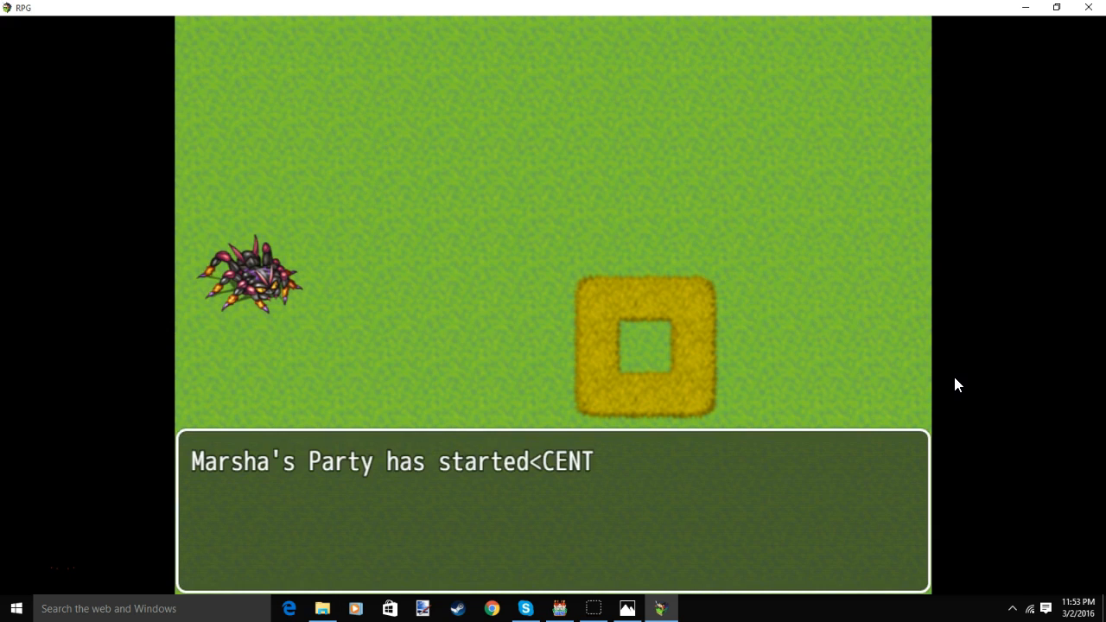
{"action": "key", "text": "Up"}
{"action": "key", "text": "Right"}
{"action": "key", "text": "Down"}
{"action": "key", "text": "Escape"}
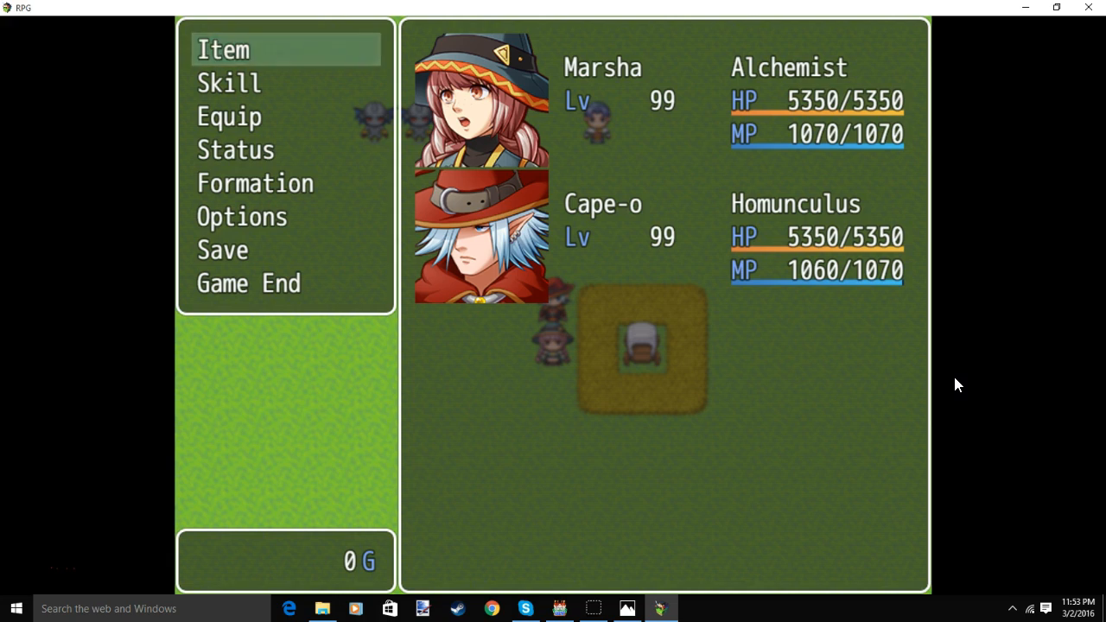
{"action": "key", "text": "Escape"}
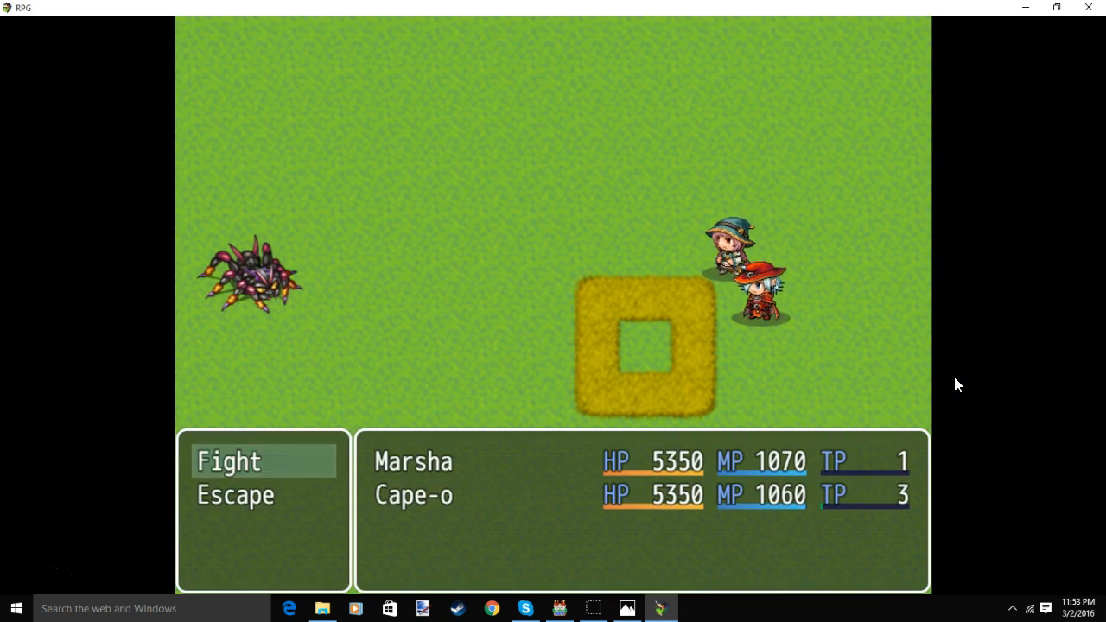
- Fight the spider again and have the Alchemist use Fire Vile from Alchemy on it
{"action": "key", "text": "Return"}
{"action": "key", "text": "Down"}
{"action": "key", "text": "Return"}
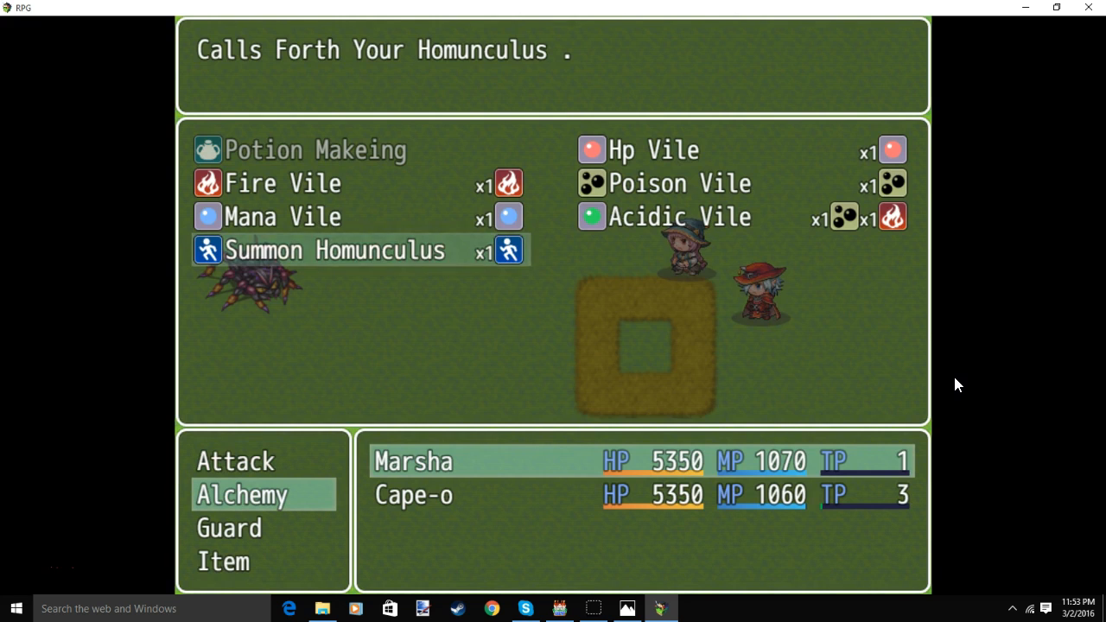
{"action": "key", "text": "Up"}
{"action": "key", "text": "Up"}
{"action": "key", "text": "Return"}
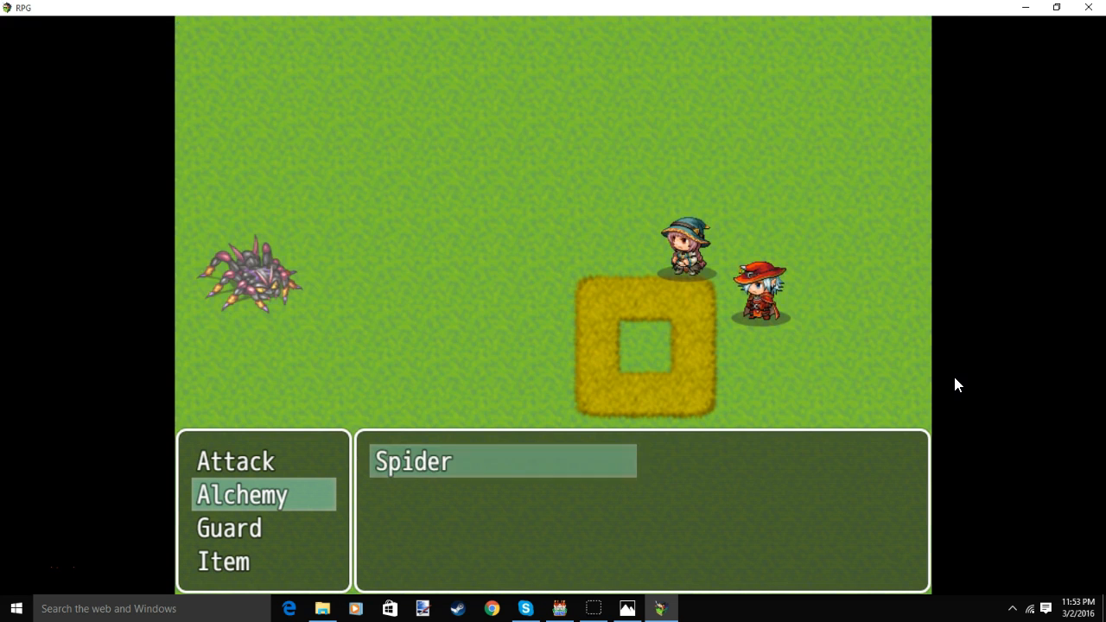
{"action": "key", "text": "Return"}
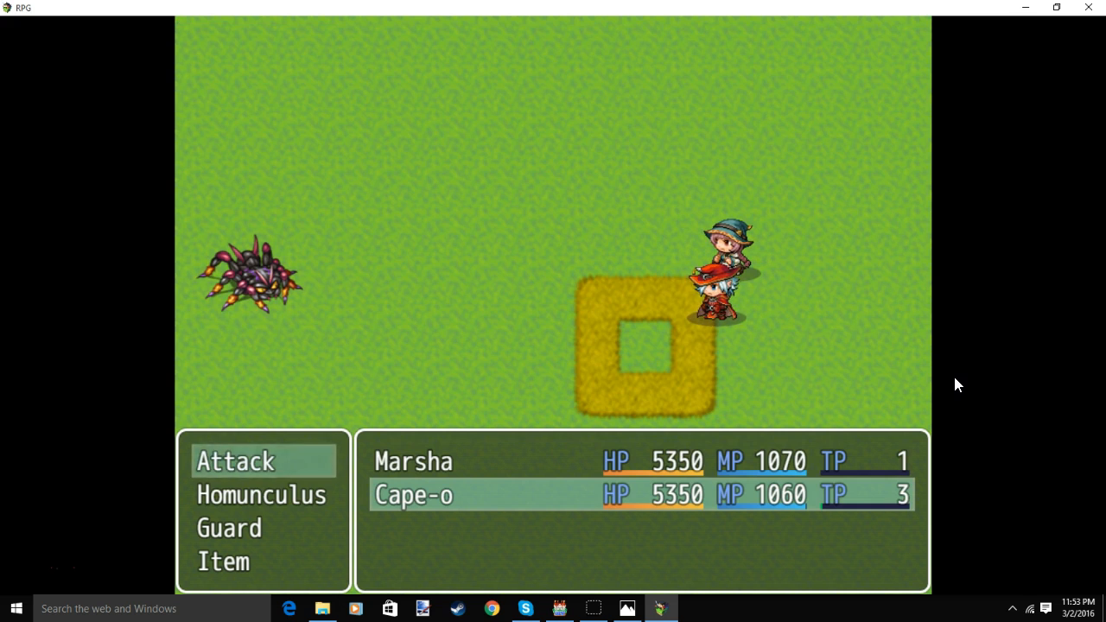
- Have the homunculus use an offensive item from the inventory on the spider
{"action": "key", "text": "Down"}
{"action": "key", "text": "Down"}
{"action": "key", "text": "Down"}
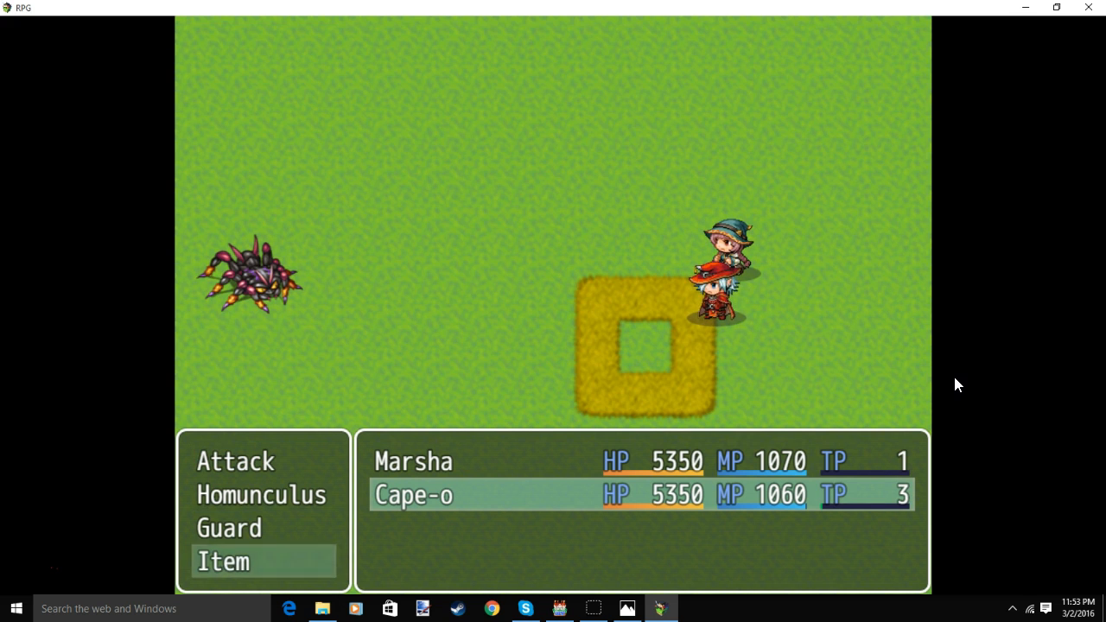
{"action": "key", "text": "Return"}
{"action": "key", "text": "Right"}
{"action": "key", "text": "Left"}
{"action": "key", "text": "Down"}
{"action": "key", "text": "Return"}
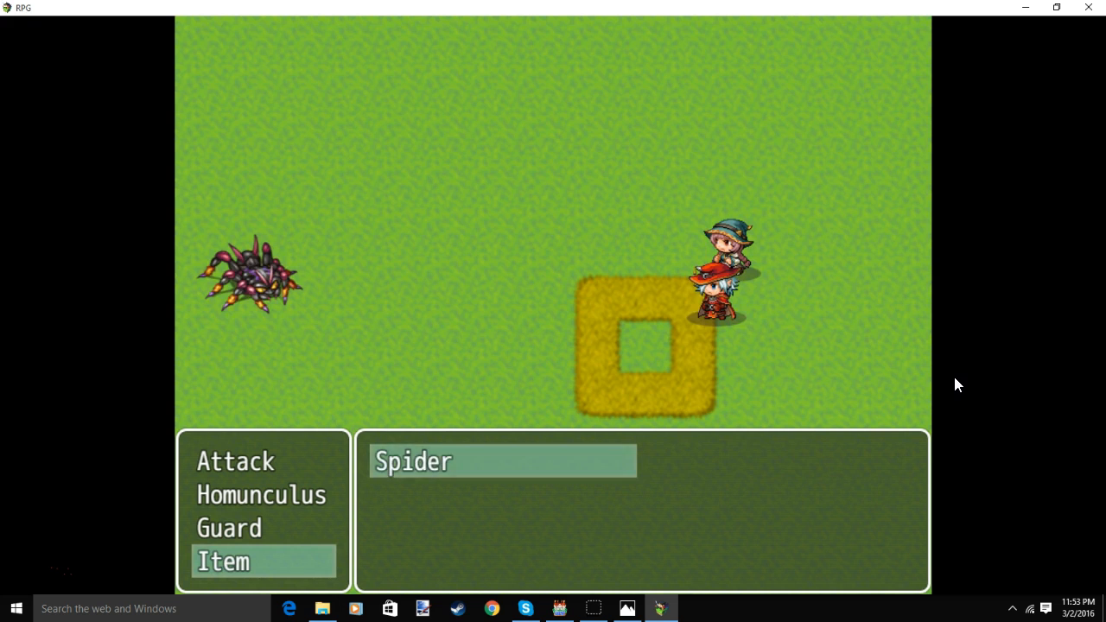
{"action": "key", "text": "Return"}
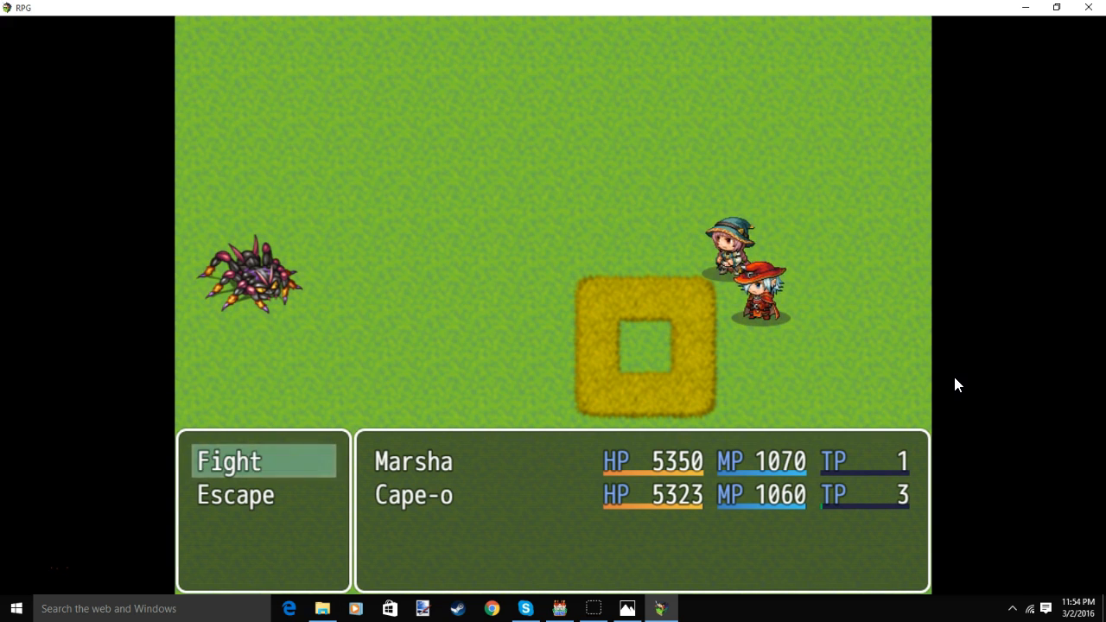
- End the playtest and return to the battle test map in the RPG Maker MV editor
{"action": "key", "text": "alt+F4"}
{"action": "left_click", "coordinate": [722, 220]}
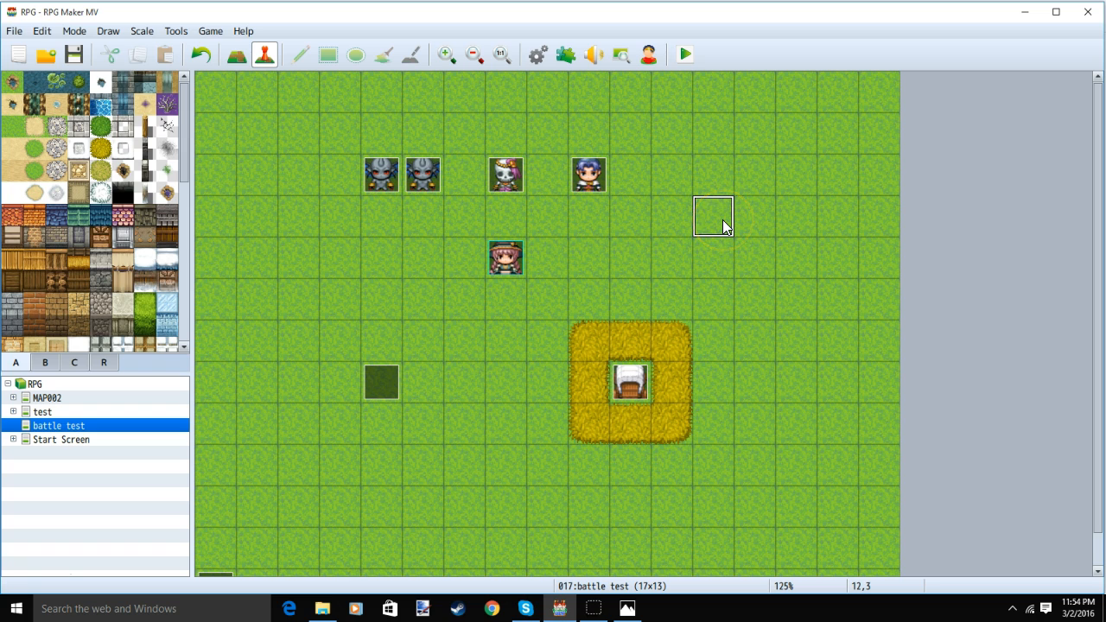